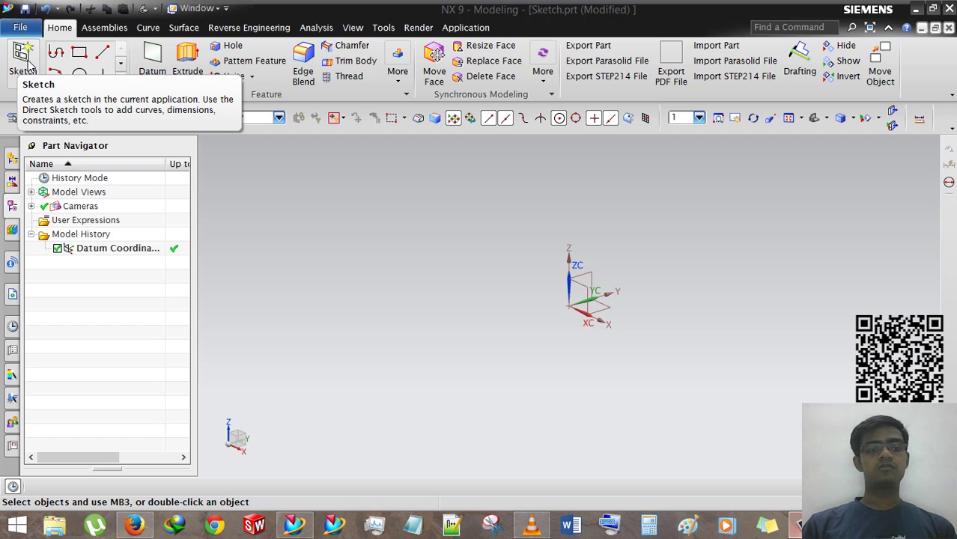
- Start a new sketch of type On Plane and choose the YZ datum plane as its sketch plane
left_click(25, 63)
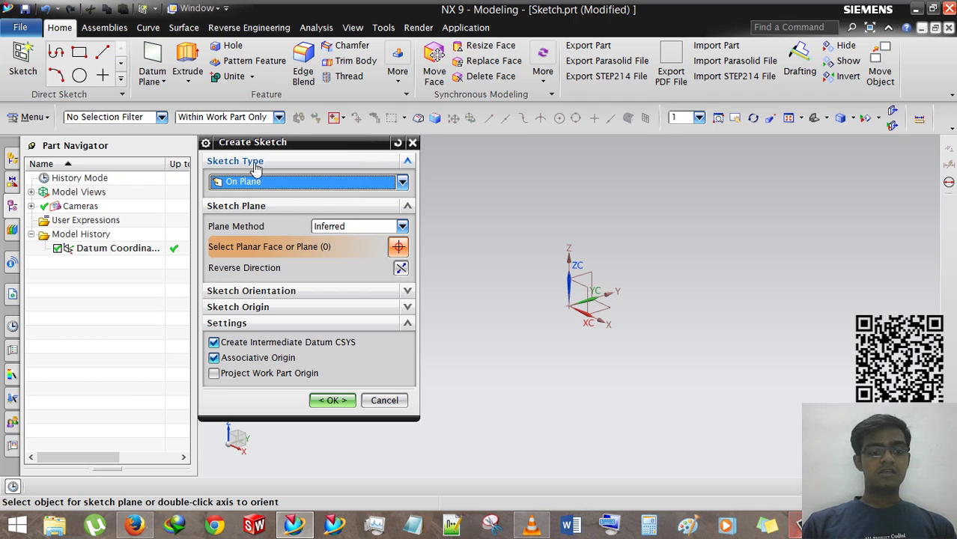
left_click(278, 186)
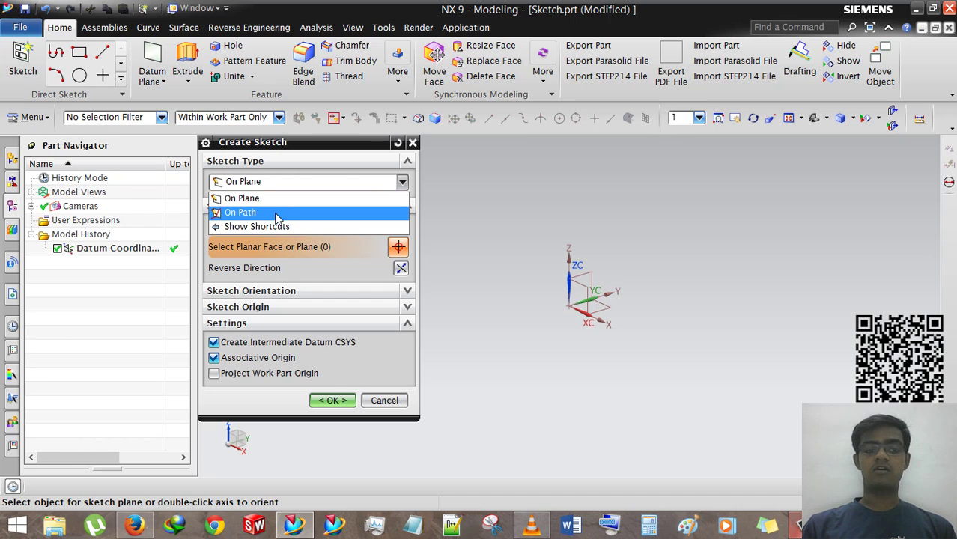
left_click(274, 198)
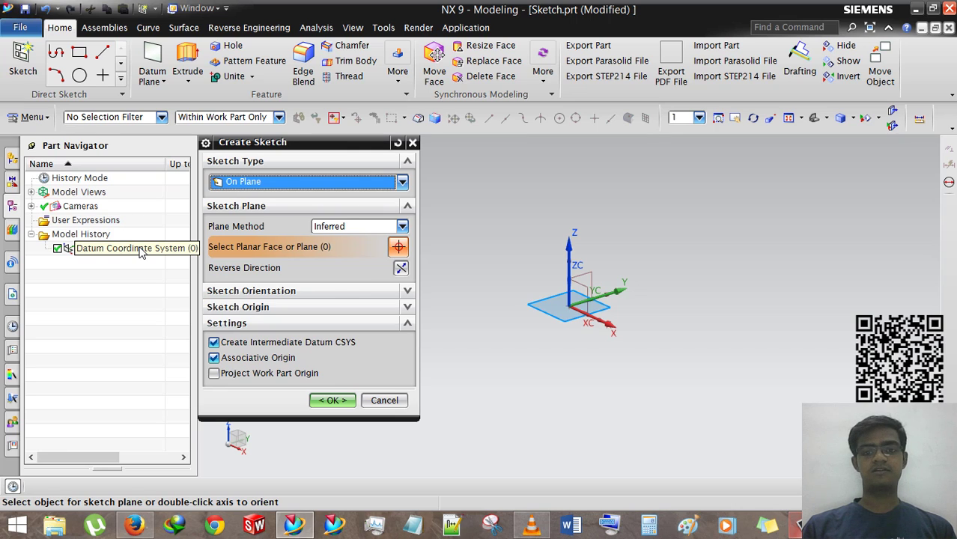
left_click(589, 272)
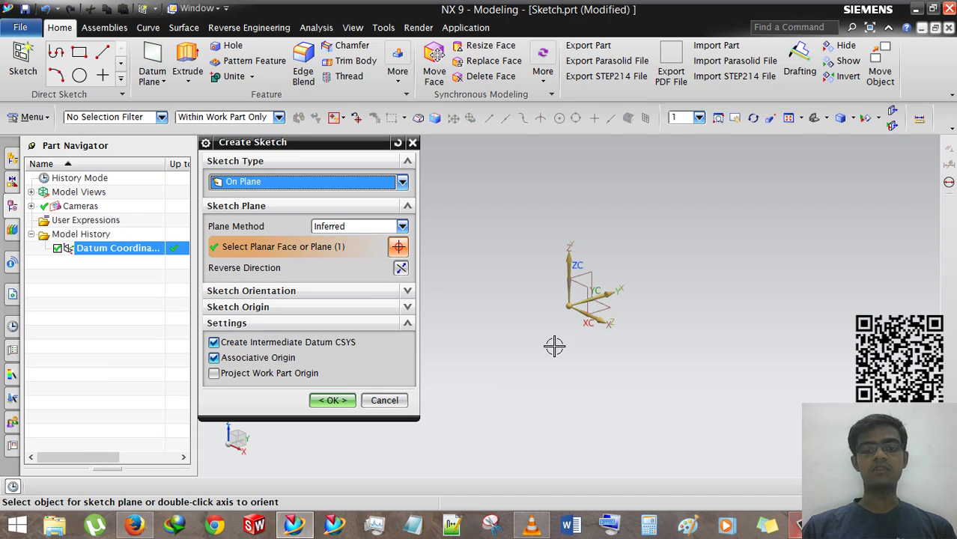
- Reverse the sketch plane's normal and the horizontal reference direction, returning each to its original direction
left_click(401, 271)
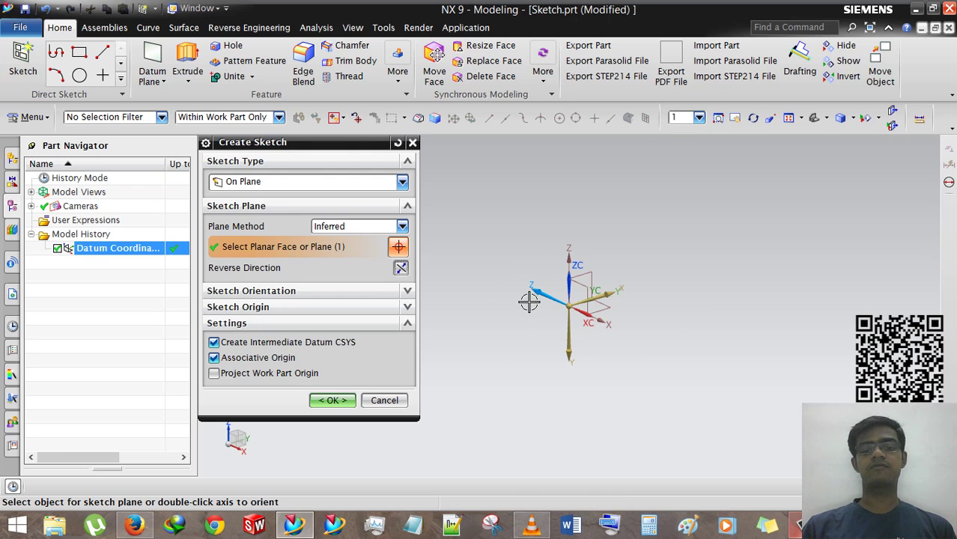
left_click(401, 269)
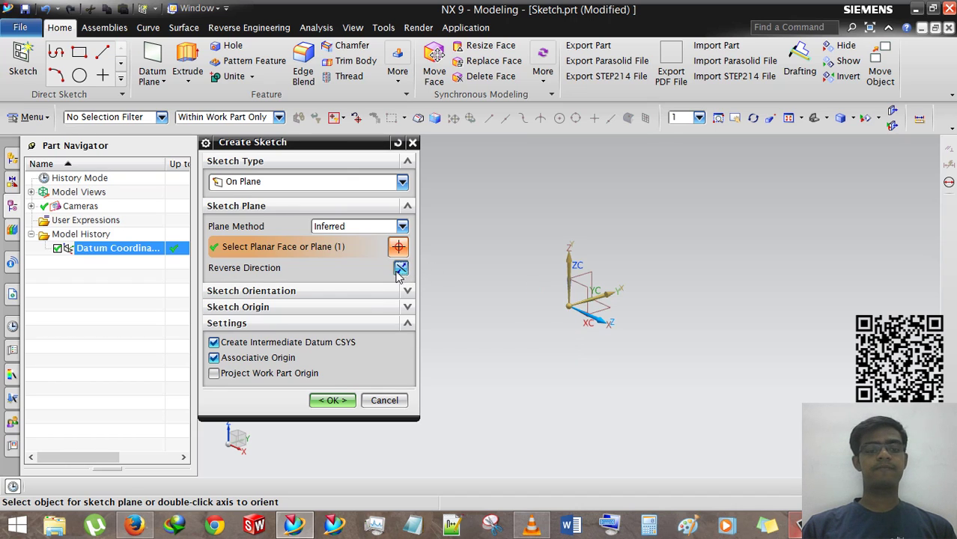
left_click(271, 293)
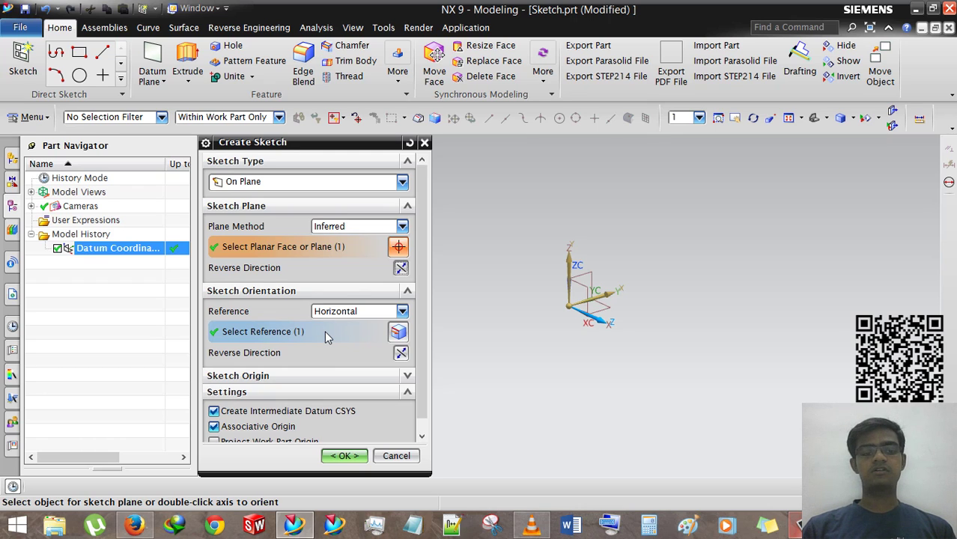
left_click(401, 353)
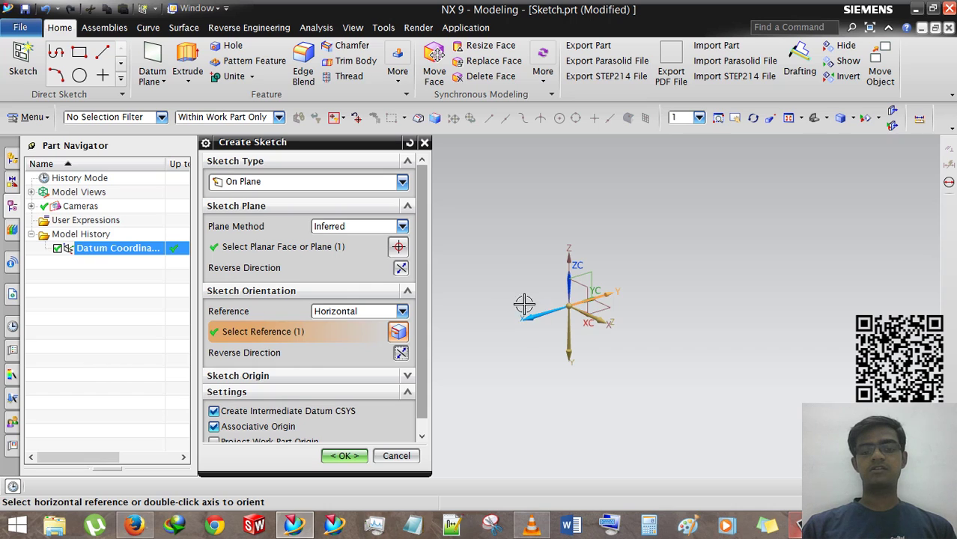
left_click(401, 353)
left_click(401, 353)
left_click(401, 354)
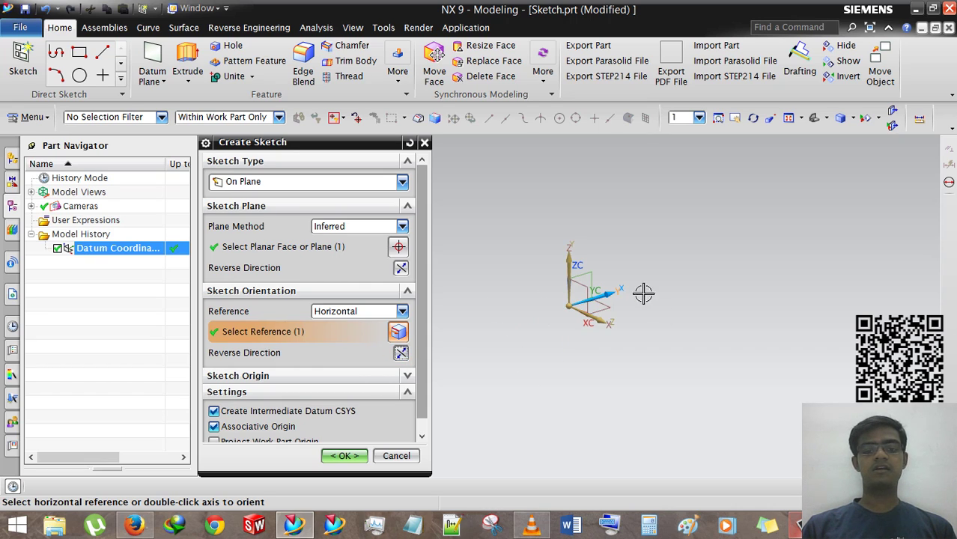
- Review the sketch origin point and create the sketch with intermediate datum CSYS and associative origin enabled
left_click(347, 377)
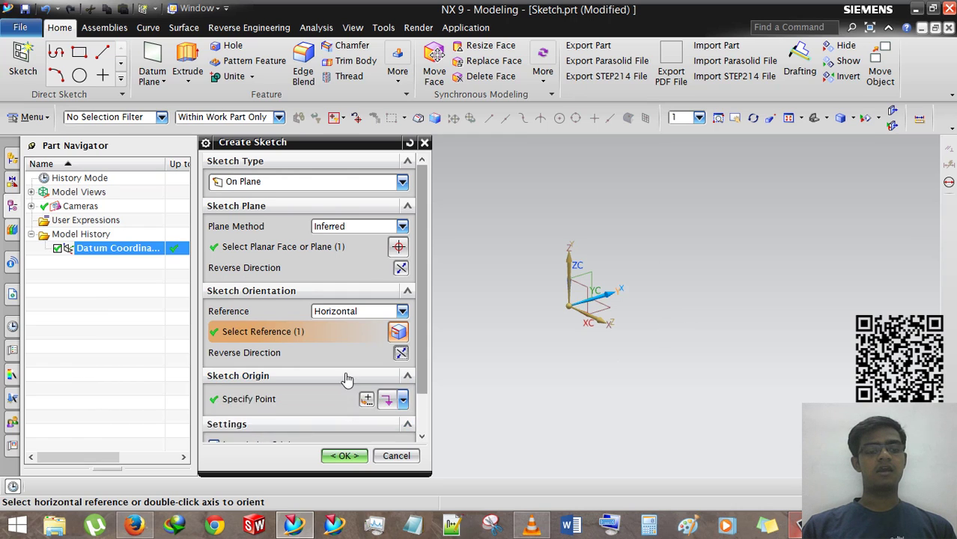
scroll(347, 379, "down", 2)
left_click(315, 353)
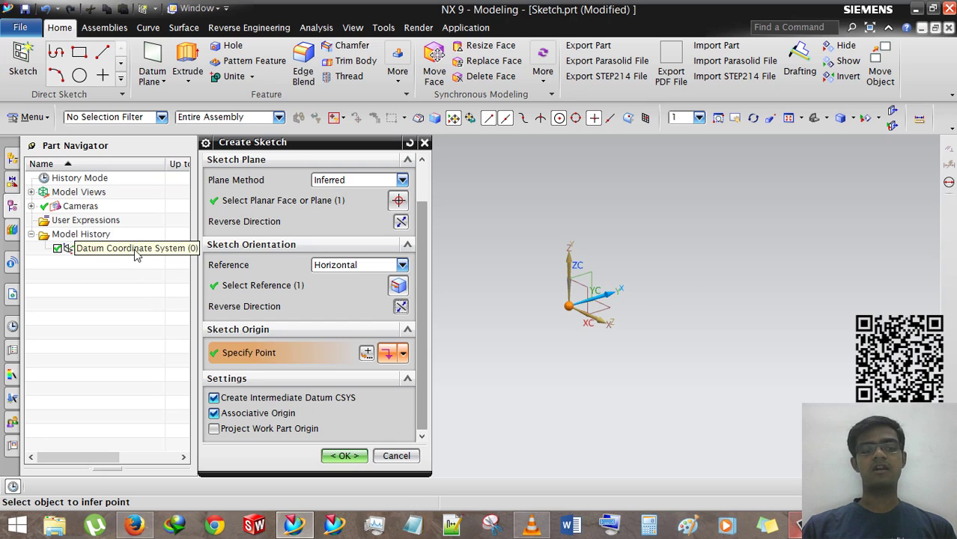
left_click(341, 329)
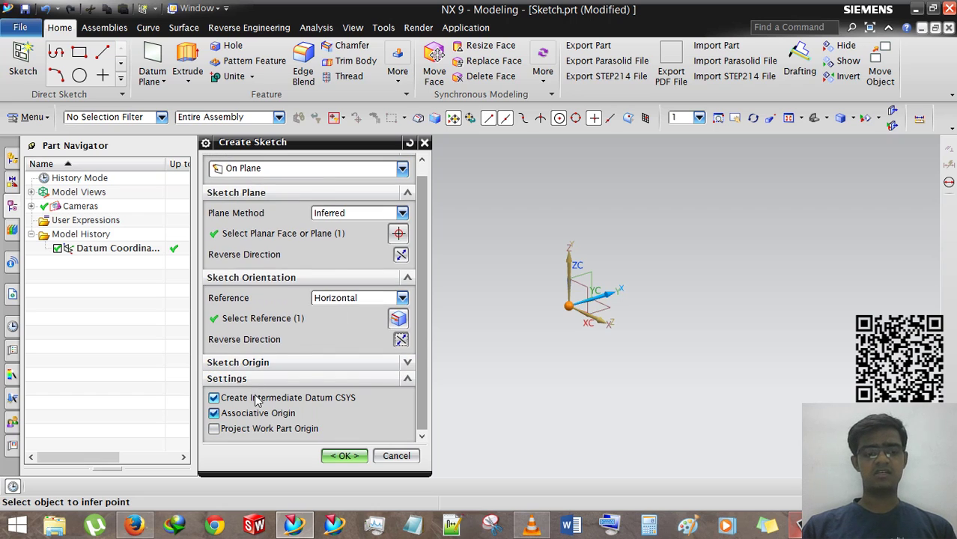
left_click(255, 279)
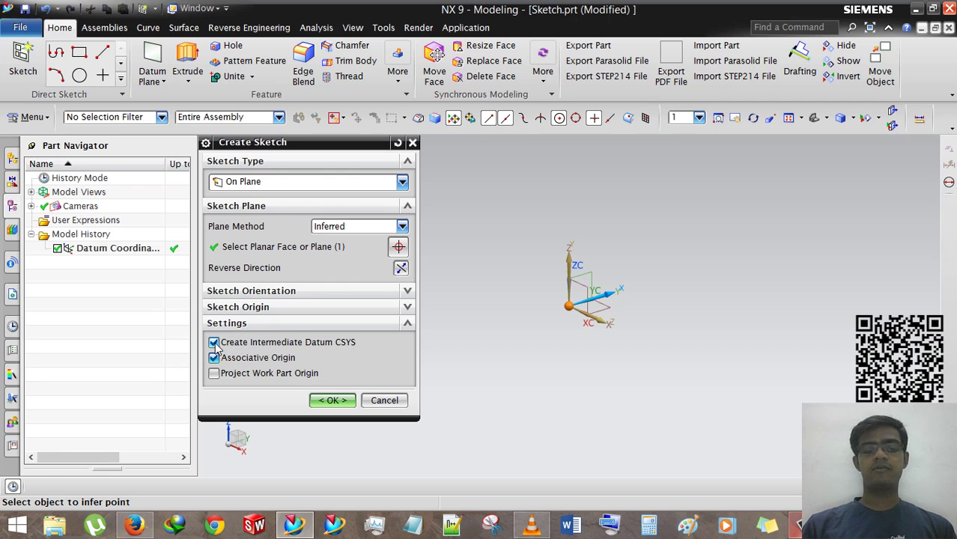
left_click(332, 400)
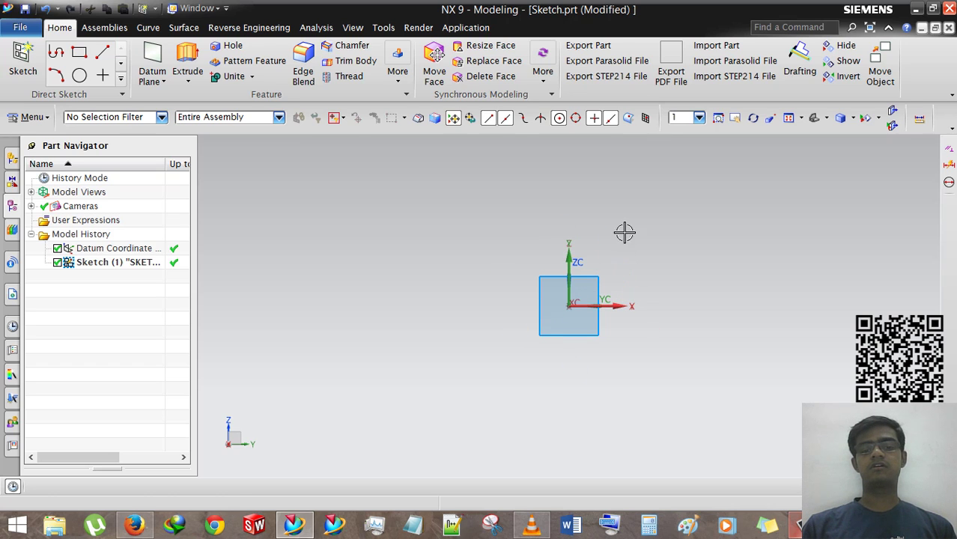
- View the sketch plane at an angle and orient the view back to the sketch
mouse_move(474, 278)
middle_mouse_down()
mouse_move(504, 318)
mouse_move(504, 280)
mouse_move(492, 301)
mouse_move(483, 292)
middle_mouse_up()
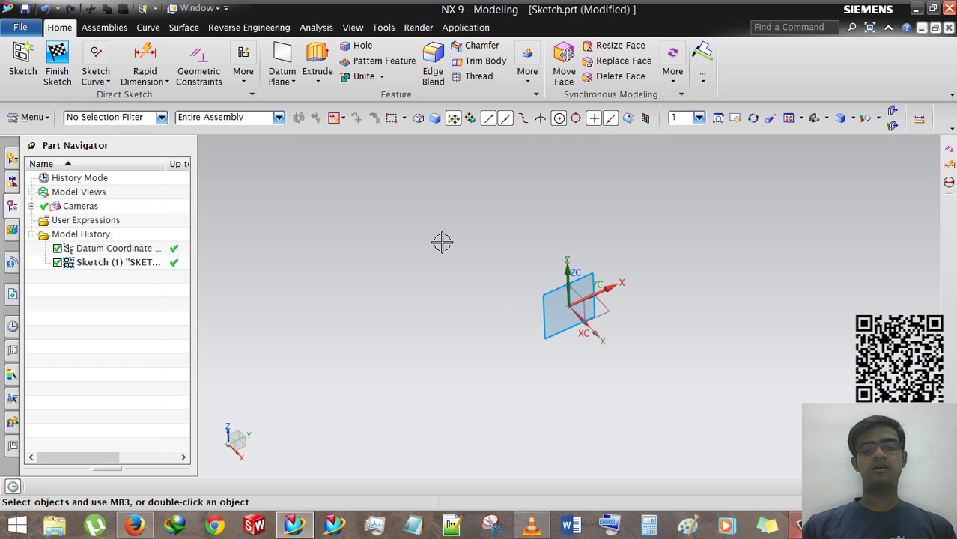
right_click(385, 196)
key("Escape")
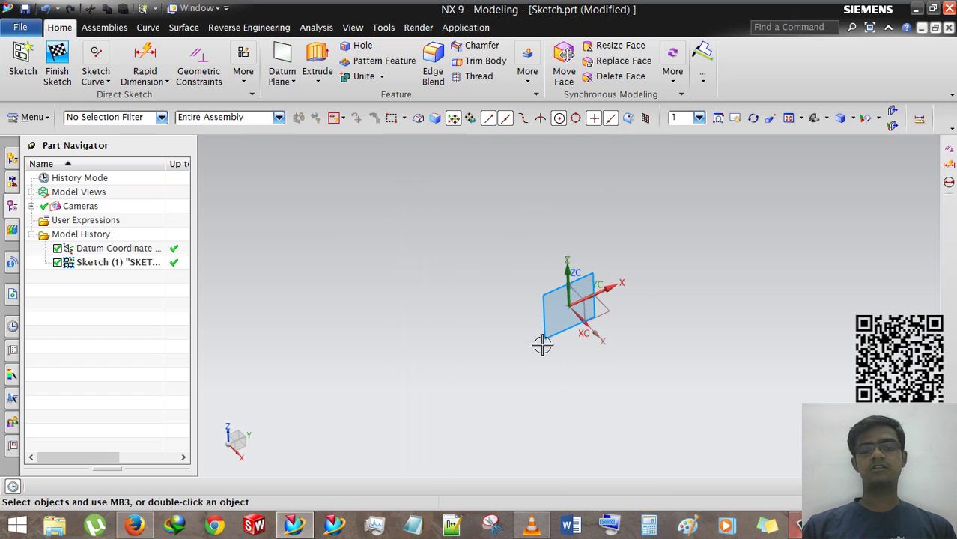
middle_click_drag(543, 345, 524, 325)
right_click(347, 187)
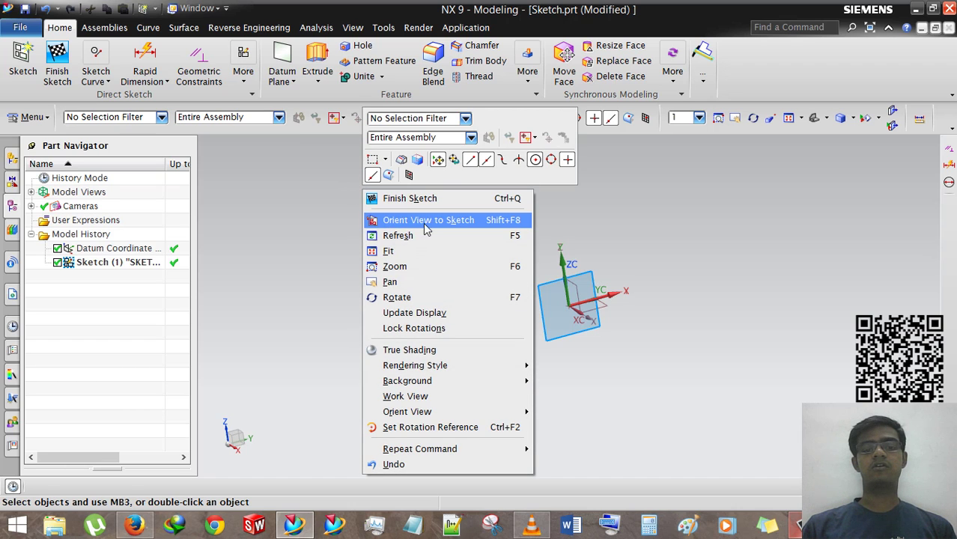
left_click(445, 224)
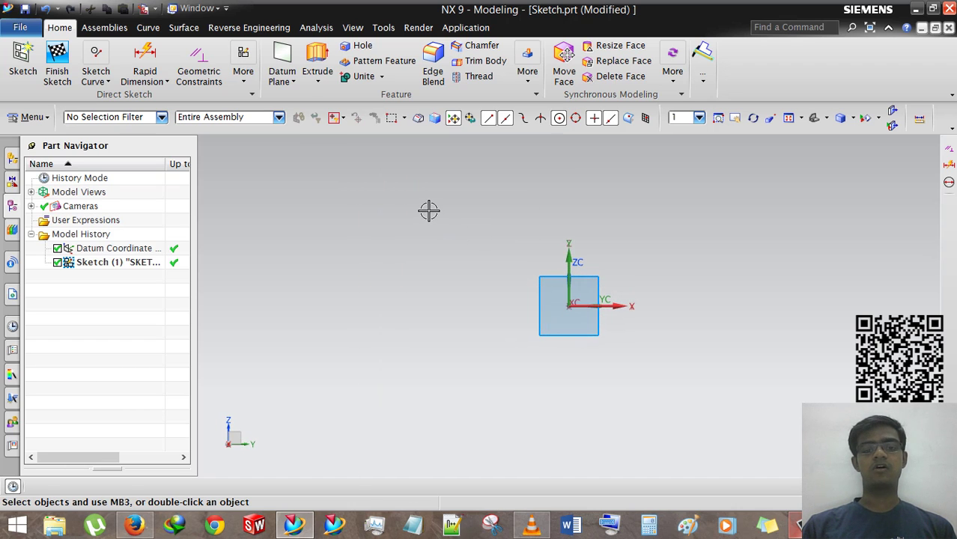
right_click(429, 211)
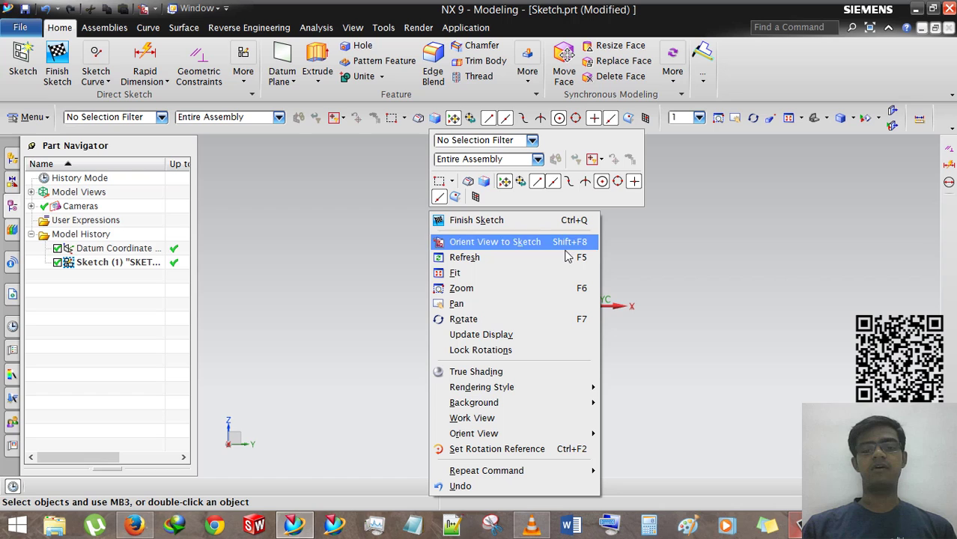
left_click(362, 229)
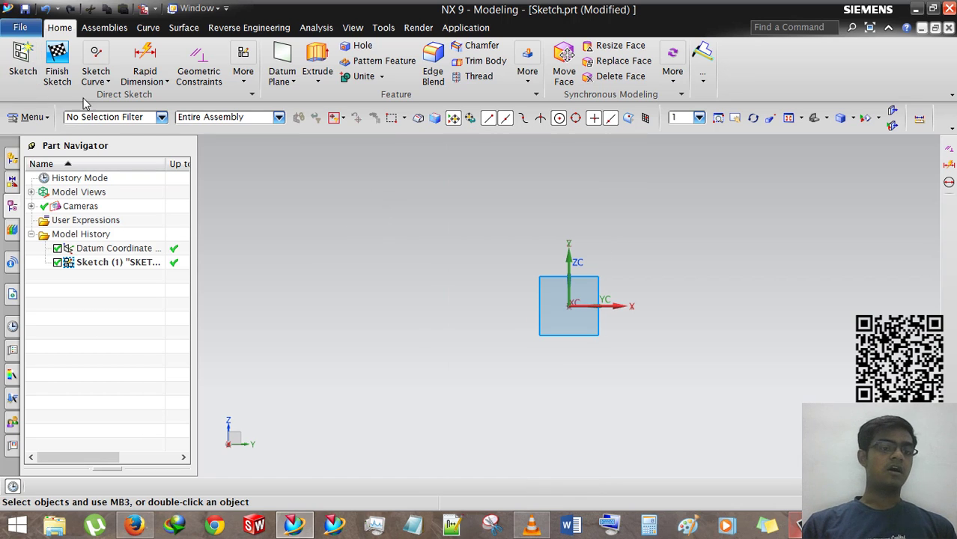
left_click(96, 78)
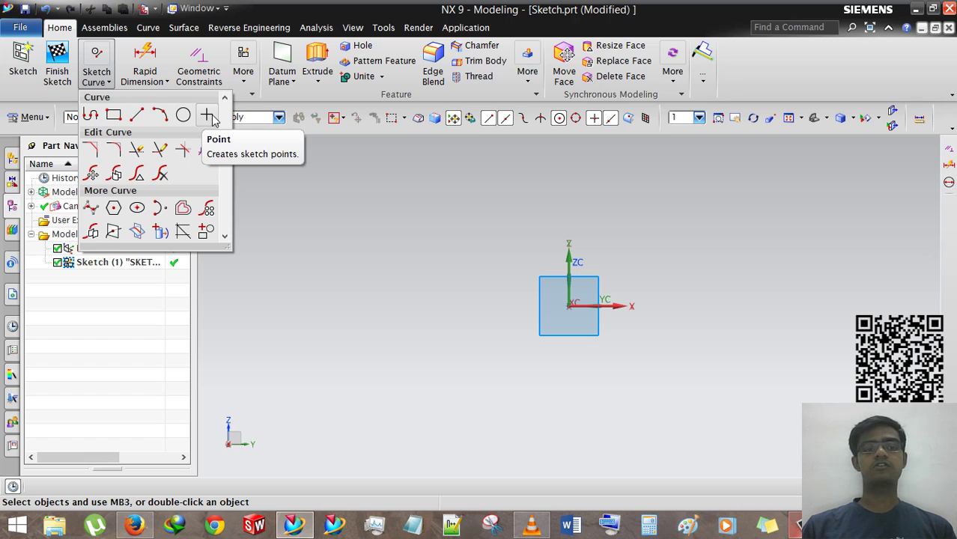
left_click(273, 176)
left_click(96, 84)
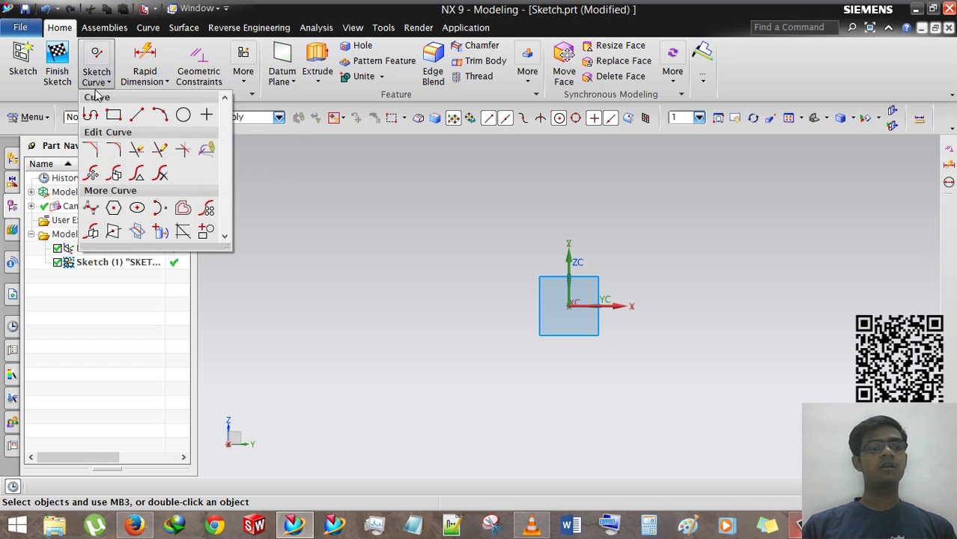
left_click(91, 114)
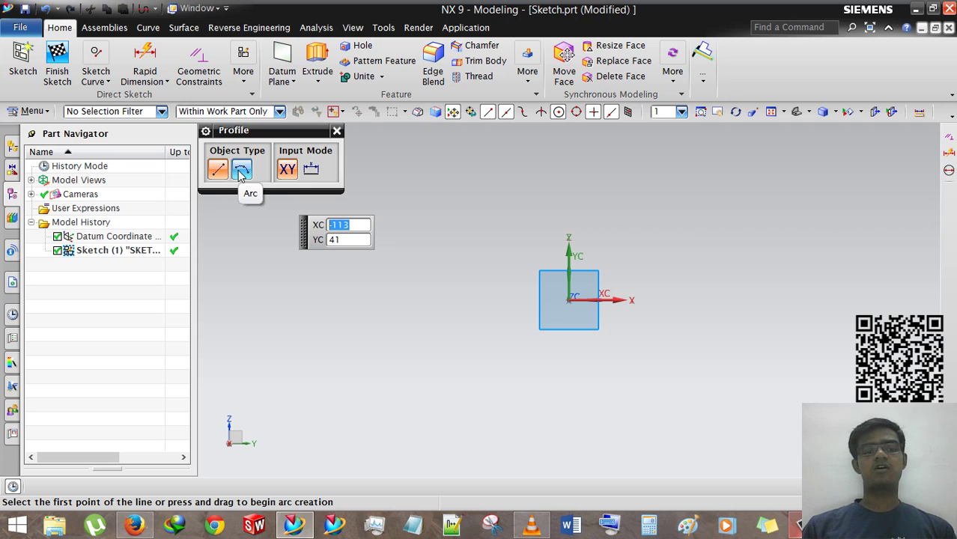
left_click(101, 80)
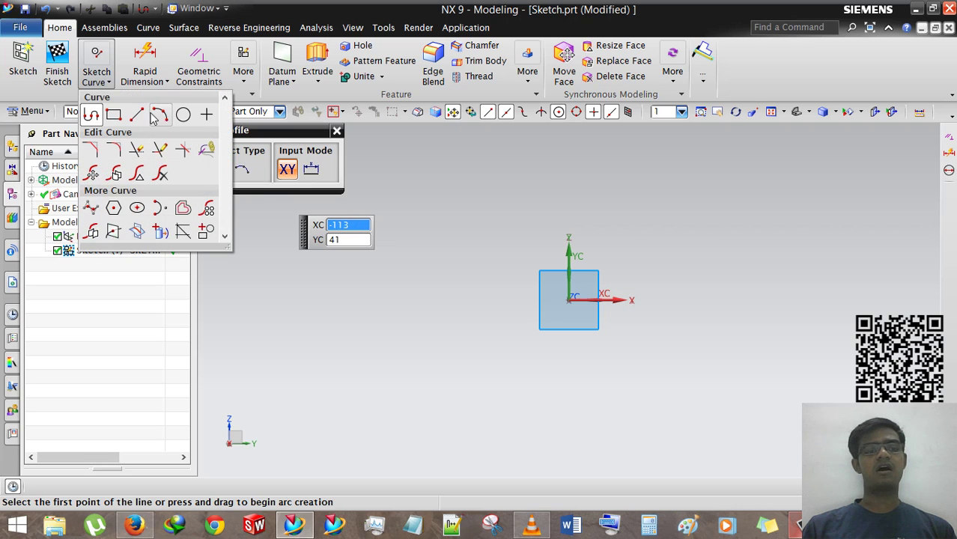
key("Escape")
- Sketch a closed four-sided Profile around the origin in parameter input mode, with three sides about 115, 59 and 82 long
left_click(97, 75)
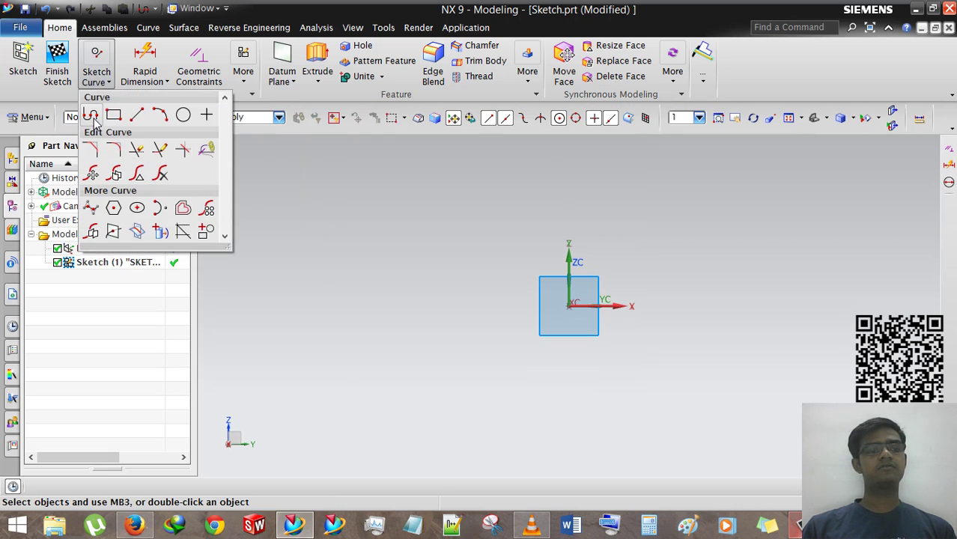
left_click(91, 116)
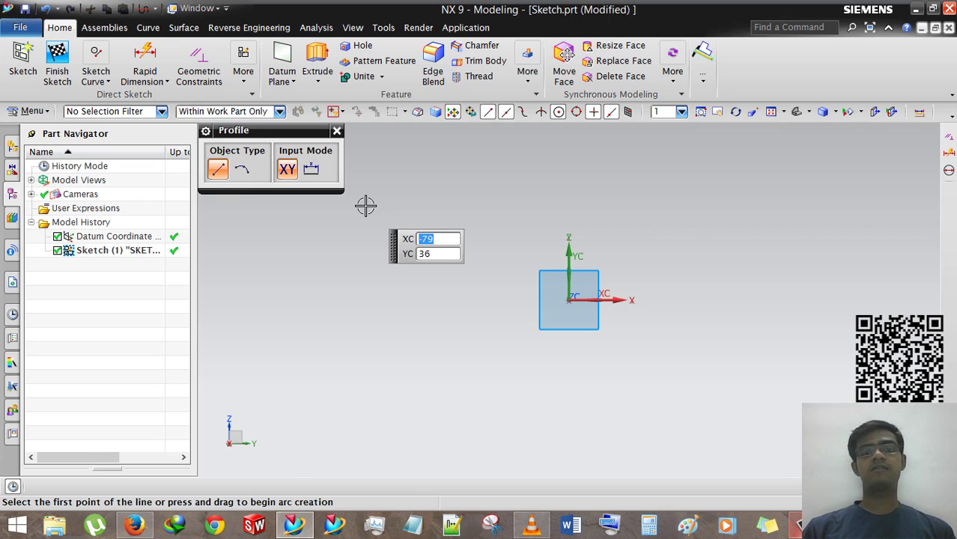
left_click(314, 175)
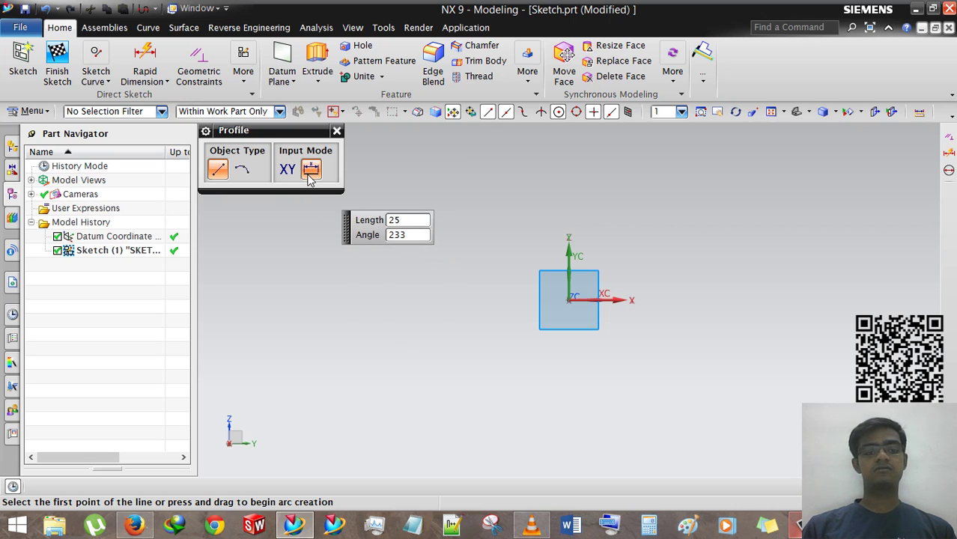
left_click(313, 172)
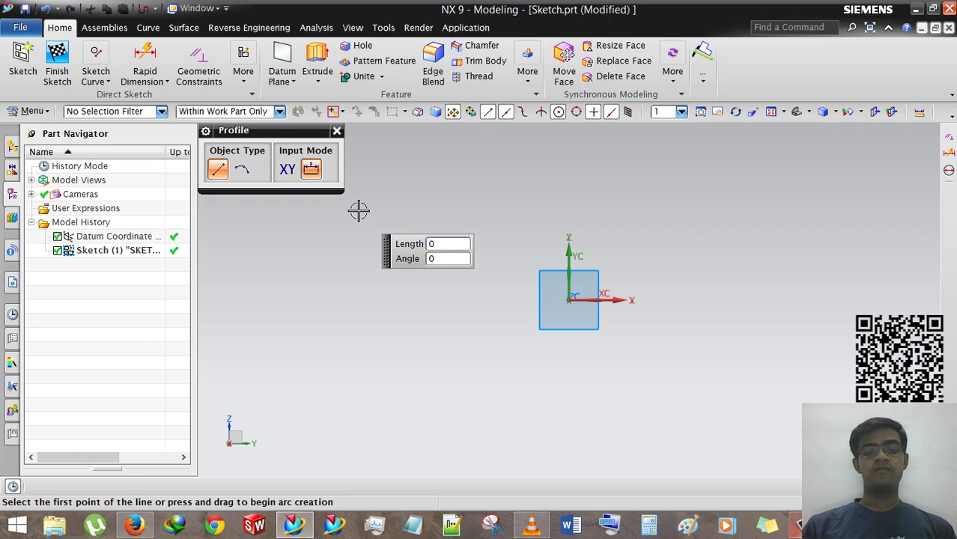
left_click(436, 194)
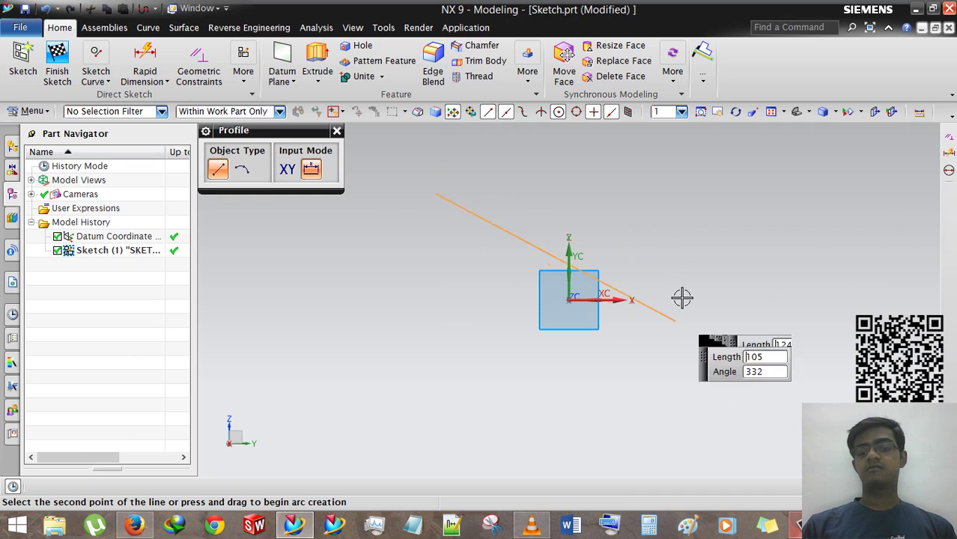
left_click(718, 285)
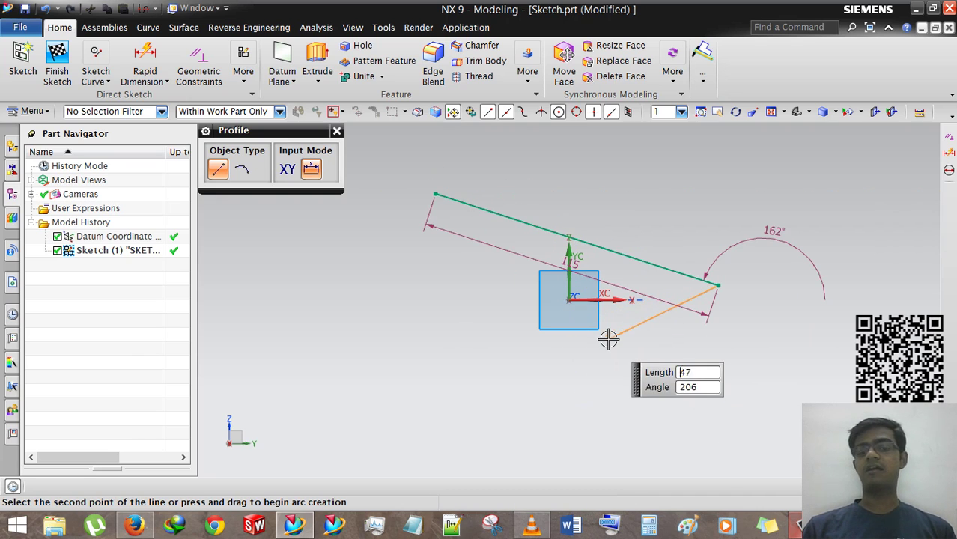
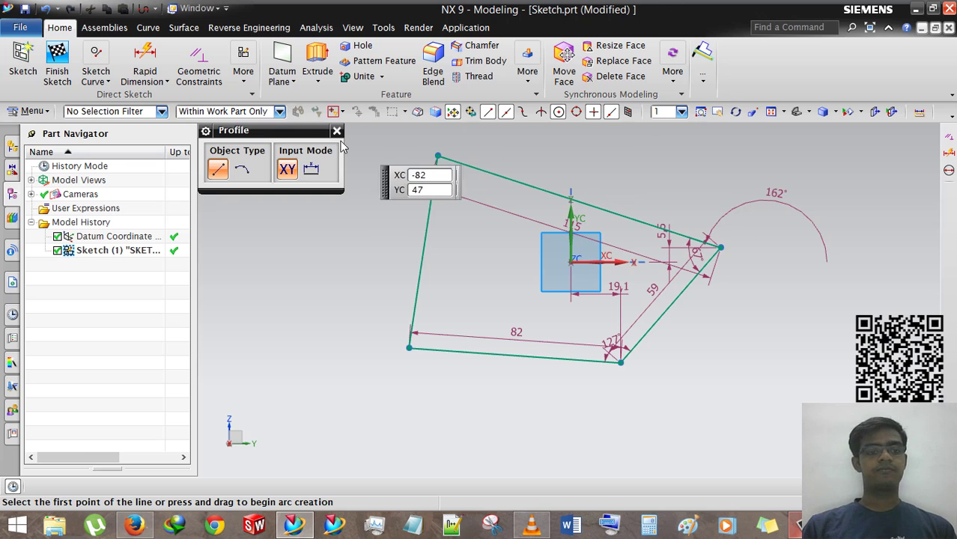
left_click(336, 133)
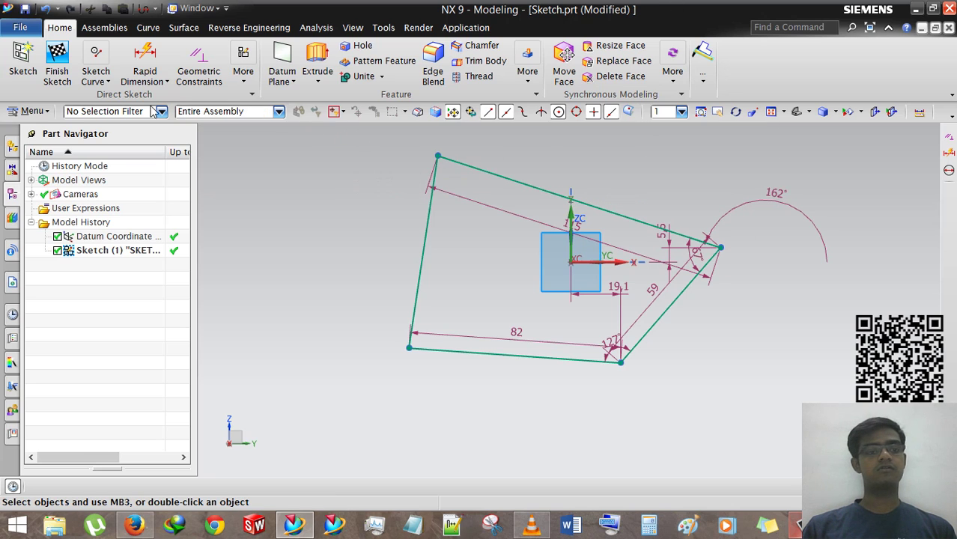
- Sketch a Line about 46 long at 298 degrees beside the closed profile, using parameter input mode
left_click(99, 75)
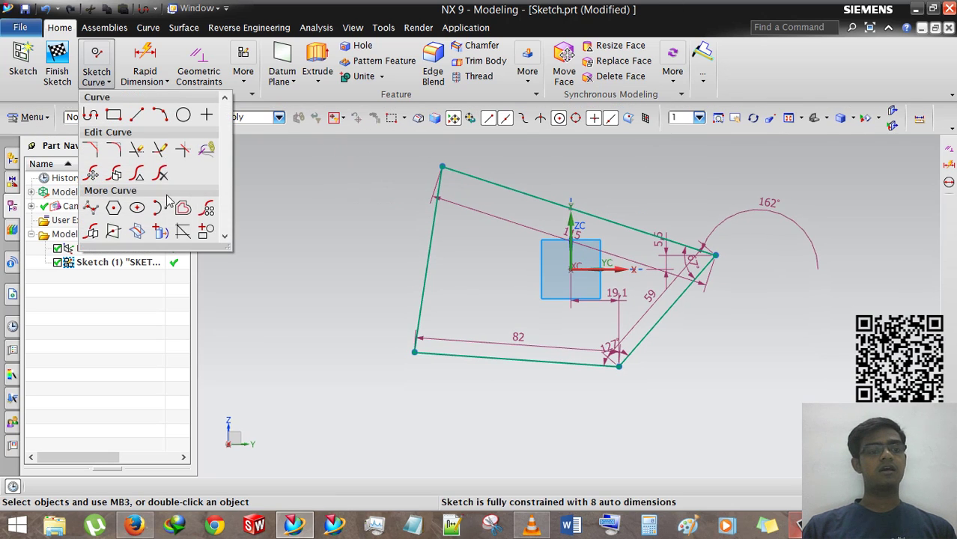
left_click(137, 114)
scroll(532, 247, "down", 4)
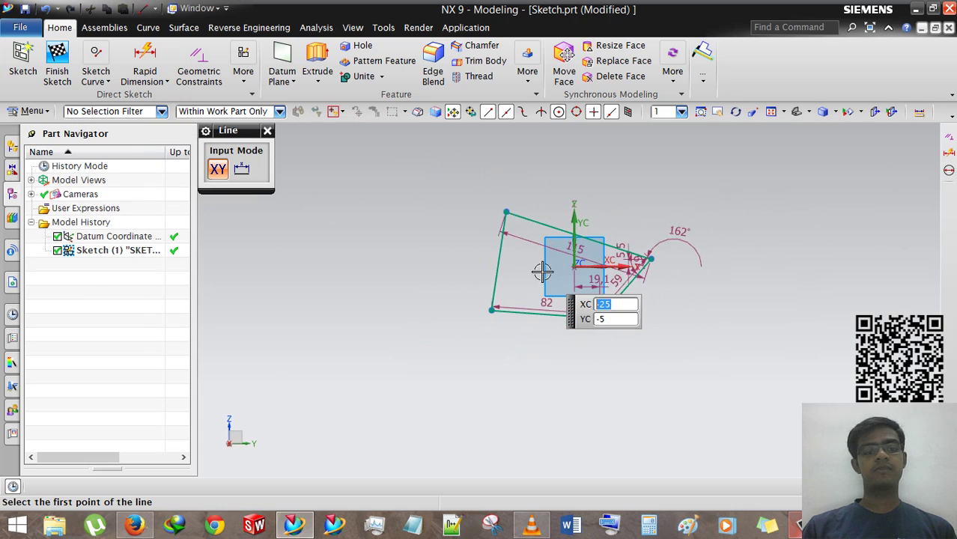
scroll(543, 272, "up", 4)
scroll(547, 183, "down", 2)
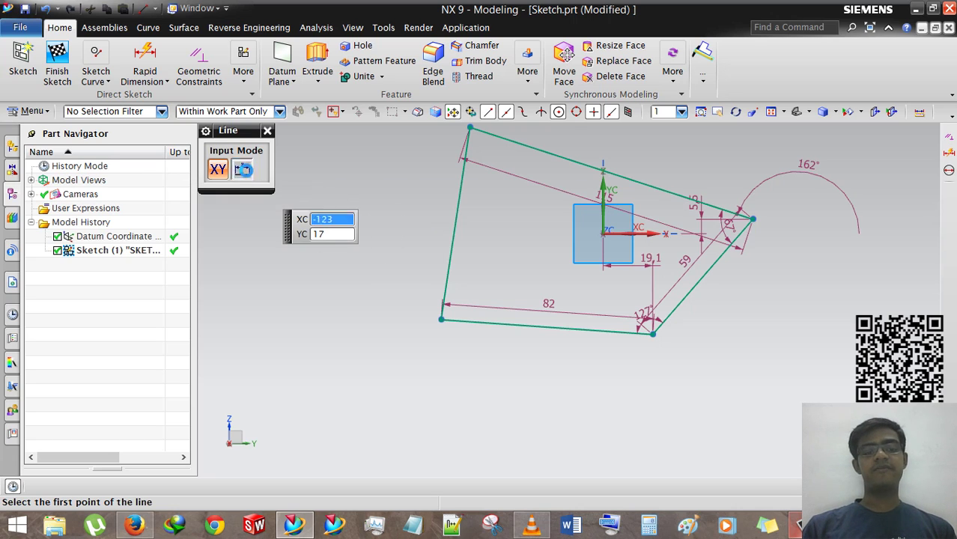
left_click(242, 169)
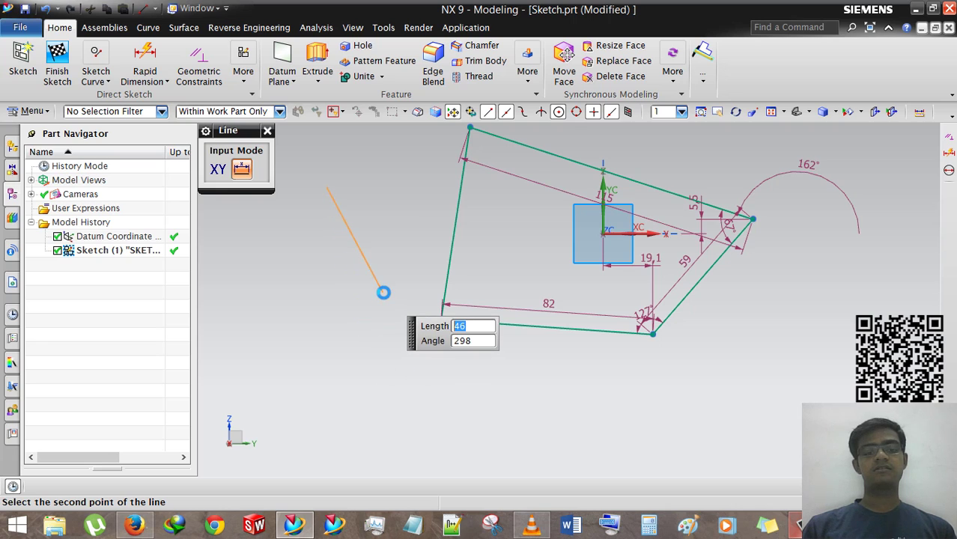
left_click(456, 317)
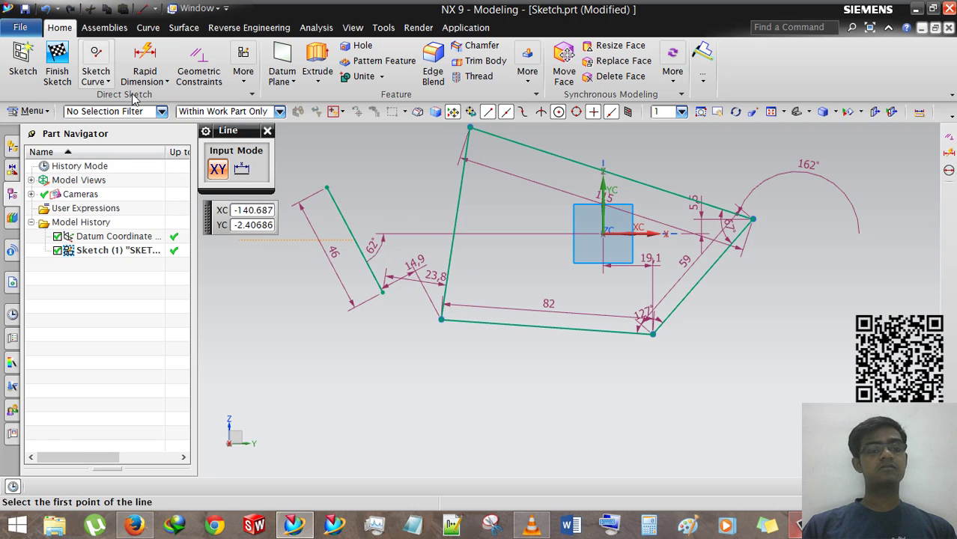
left_click(105, 79)
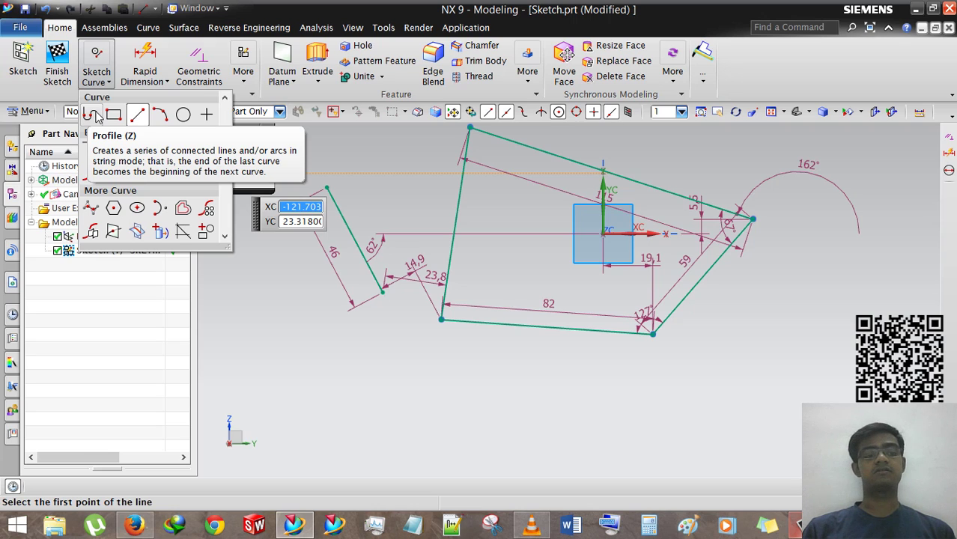
left_click(137, 114)
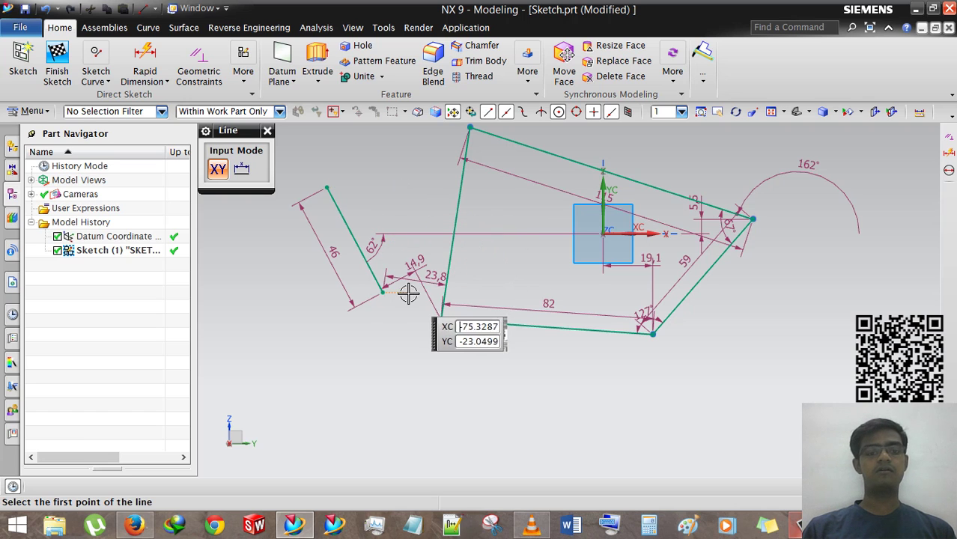
scroll(366, 318, "down", 2)
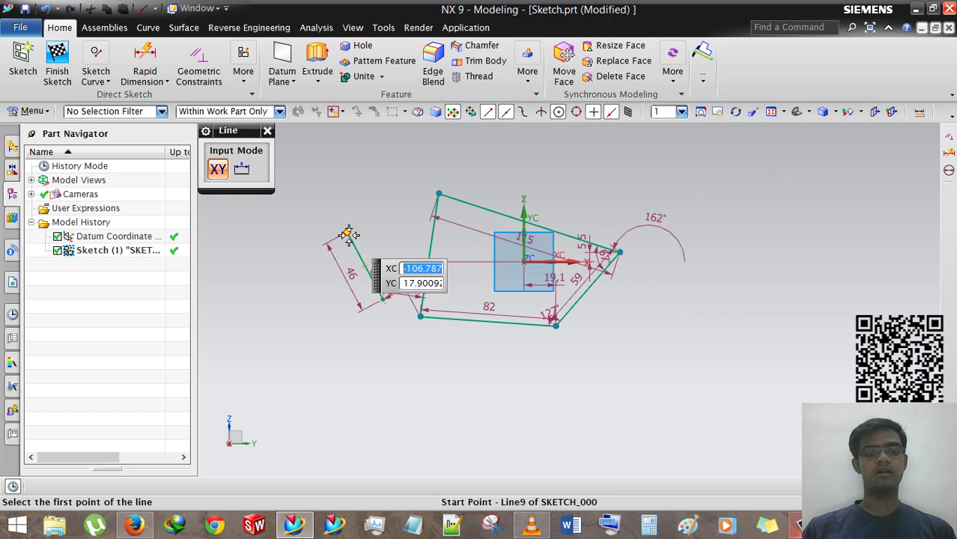
scroll(349, 235, "up", 2)
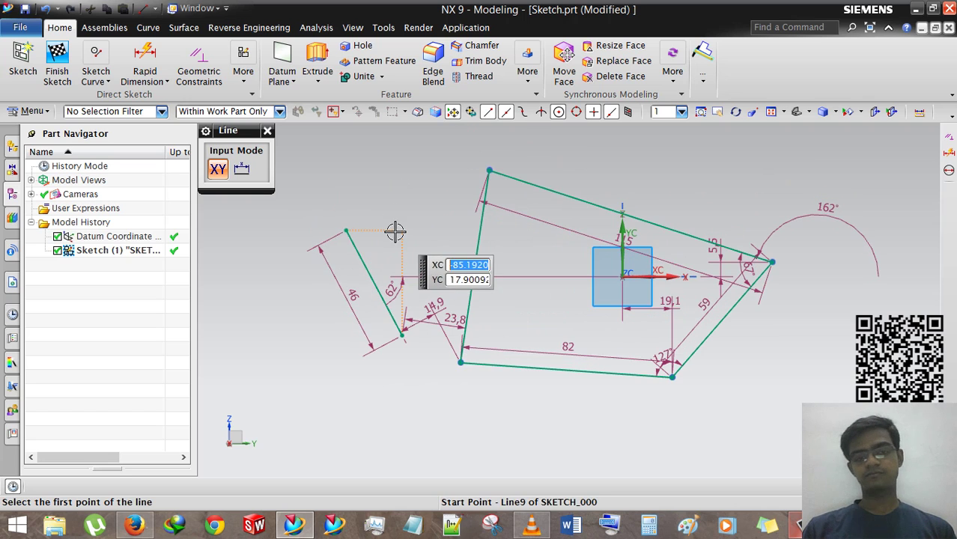
- Delete the separate line and all four lines of the closed profile, together with their dimensions
left_click(268, 131)
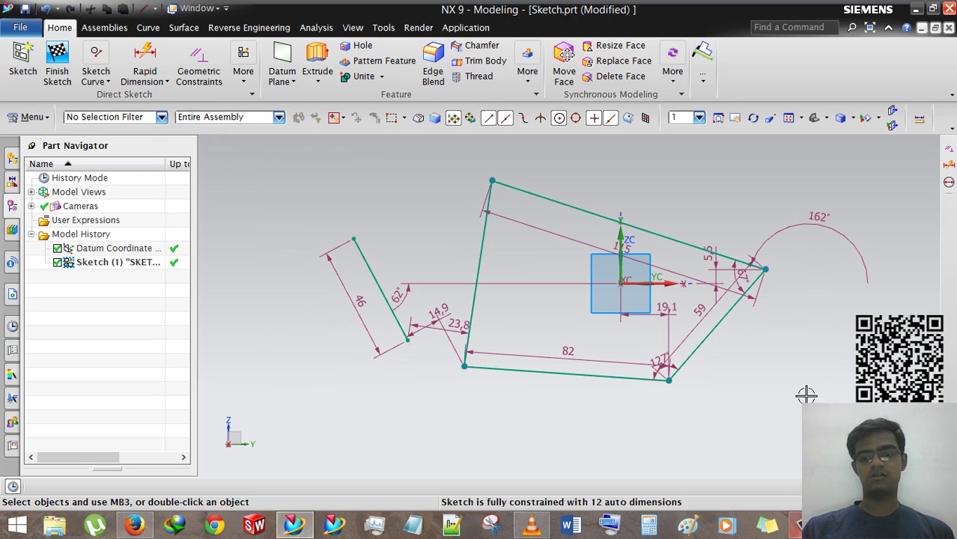
mouse_move(807, 395)
left_mouse_down()
mouse_move(327, 135)
mouse_move(288, 156)
mouse_move(324, 211)
left_mouse_up()
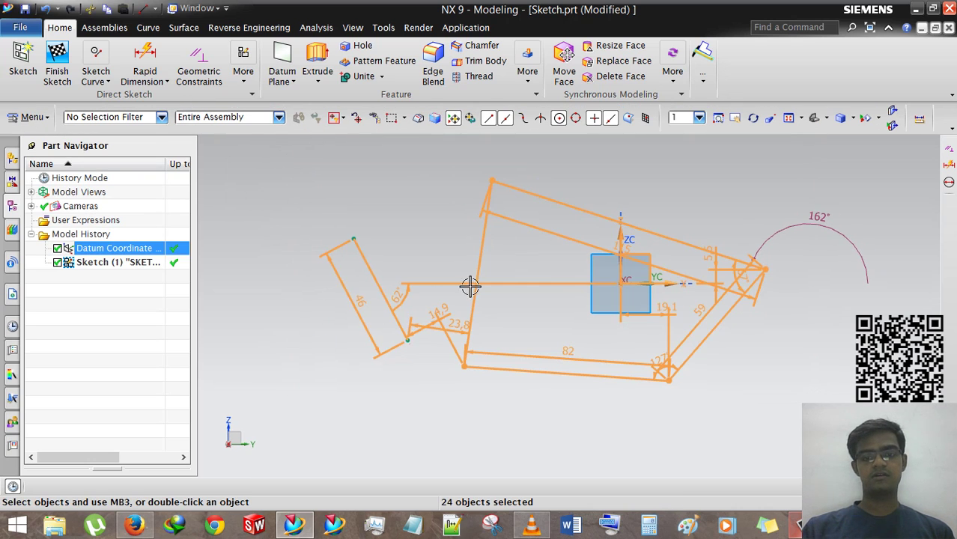
left_click(353, 182)
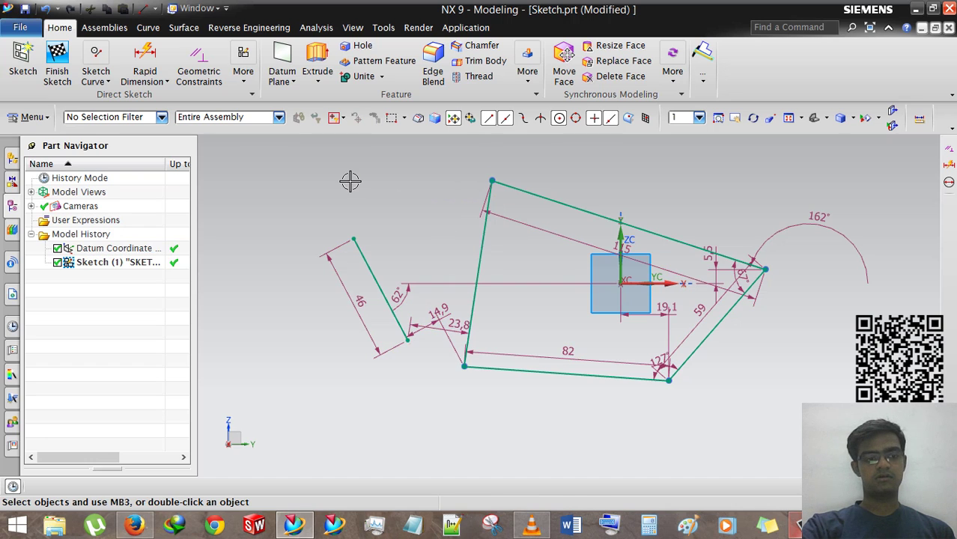
left_click(513, 188)
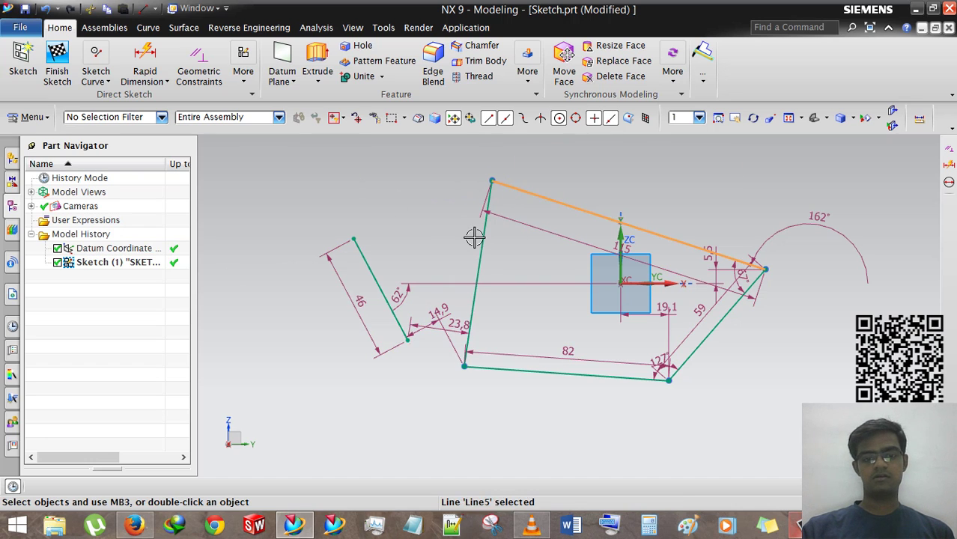
left_click(460, 355)
left_click(712, 330)
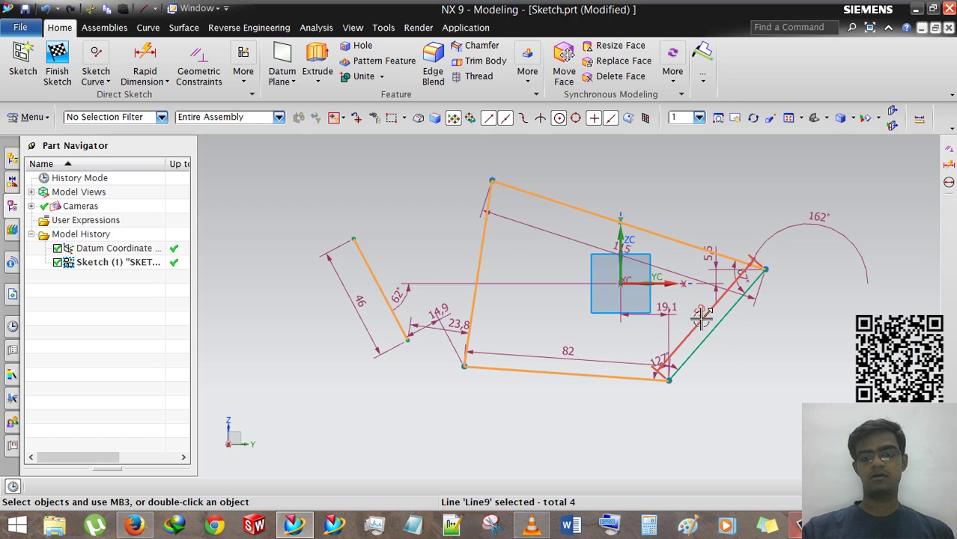
left_click(720, 337)
key("Delete")
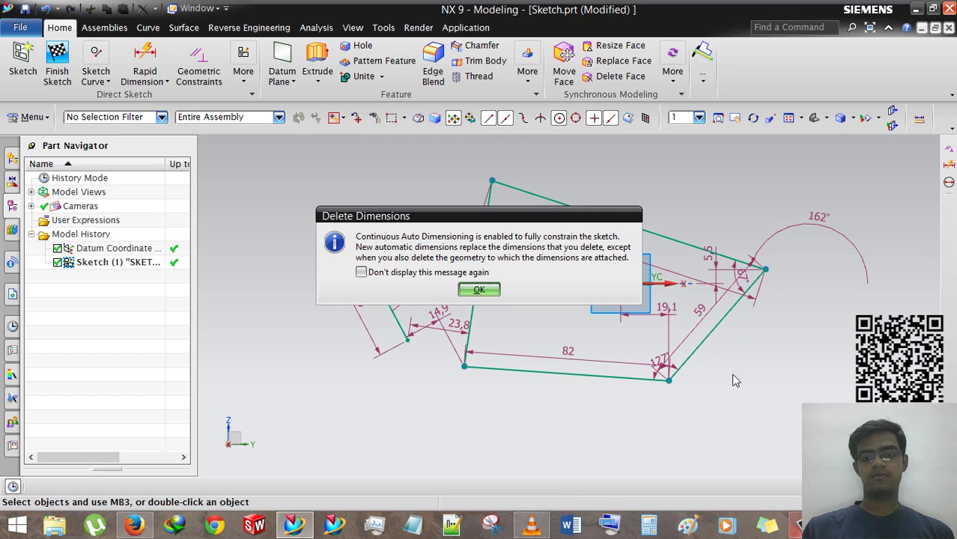
left_click(475, 292)
- Draw a two-point Rectangle about 52 wide and 26 high in parameter input mode, starting at the datum coordinate system's origin point
left_click(109, 78)
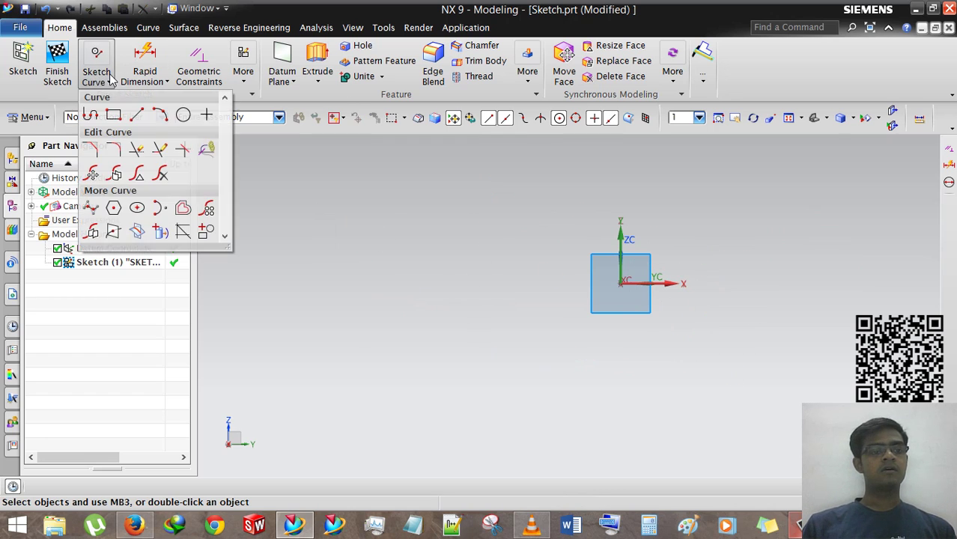
left_click(113, 115)
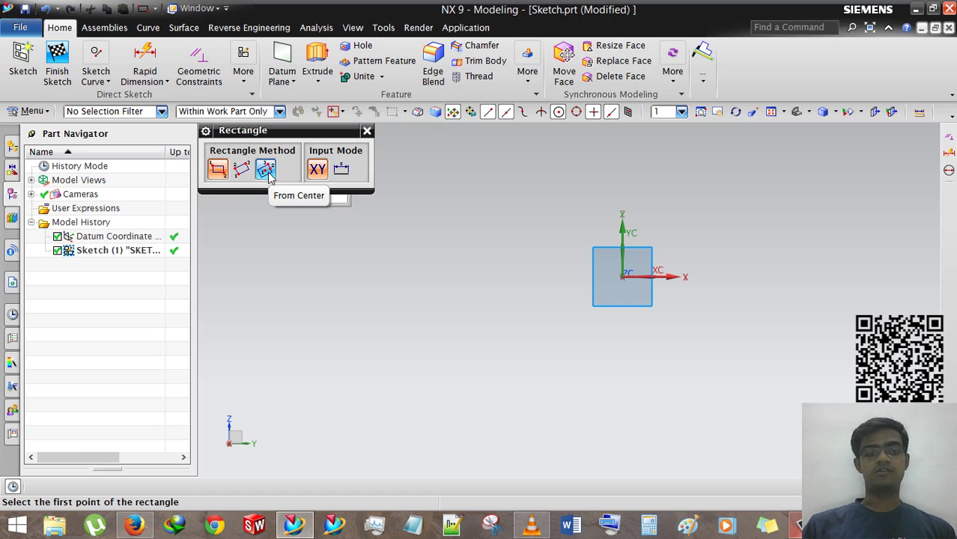
left_click(341, 171)
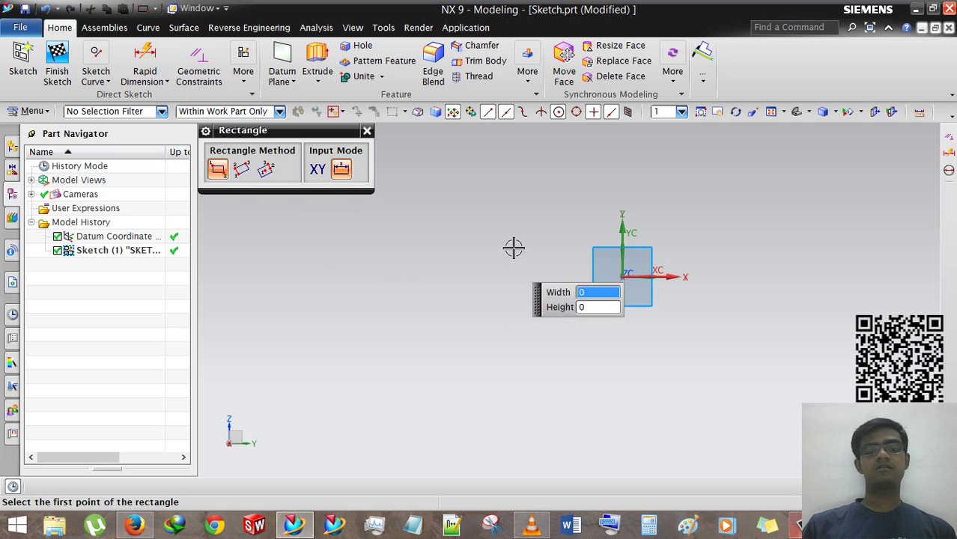
mouse_move(657, 280)
middle_mouse_down("shift")
mouse_move(539, 271)
mouse_move(436, 245)
middle_mouse_up("shift")
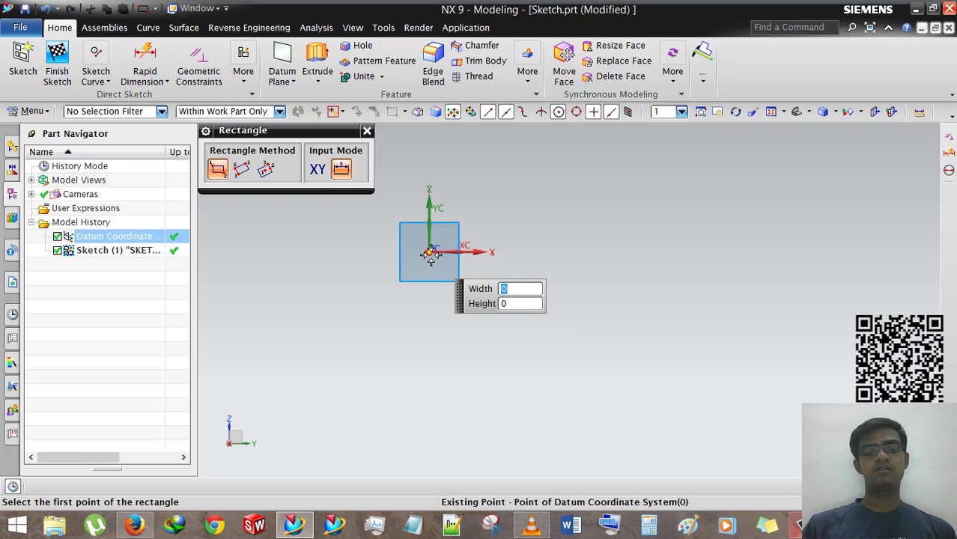
left_click(429, 251)
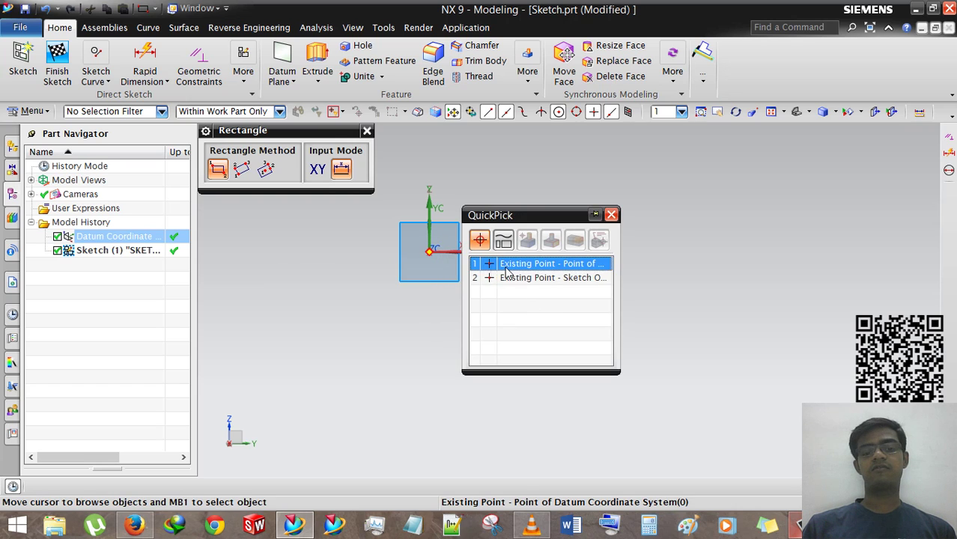
left_click(509, 262)
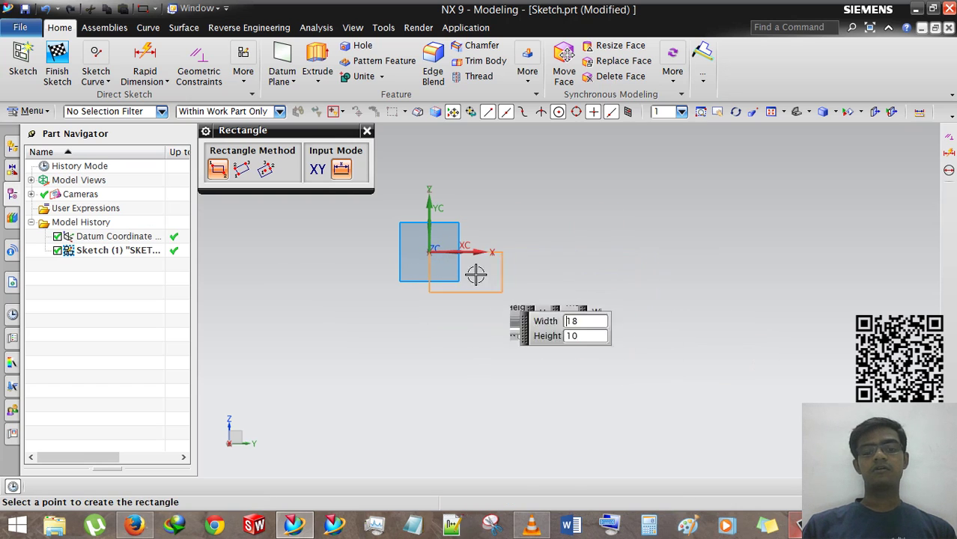
key("Return")
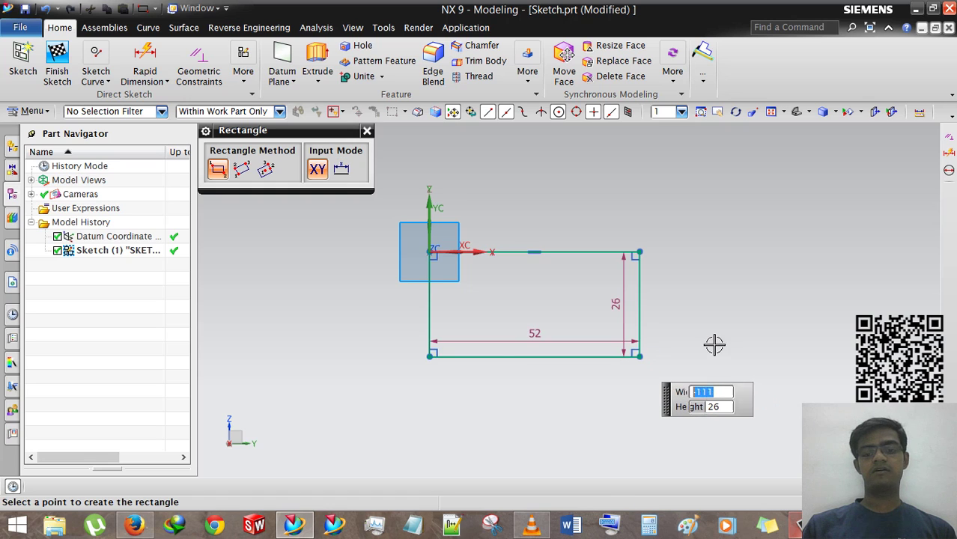
left_click(715, 342)
- Draw a second two-point Rectangle with width 50 and height 50, placed just beyond the first rectangle along the positive X direction
scroll(517, 311, "down", 2)
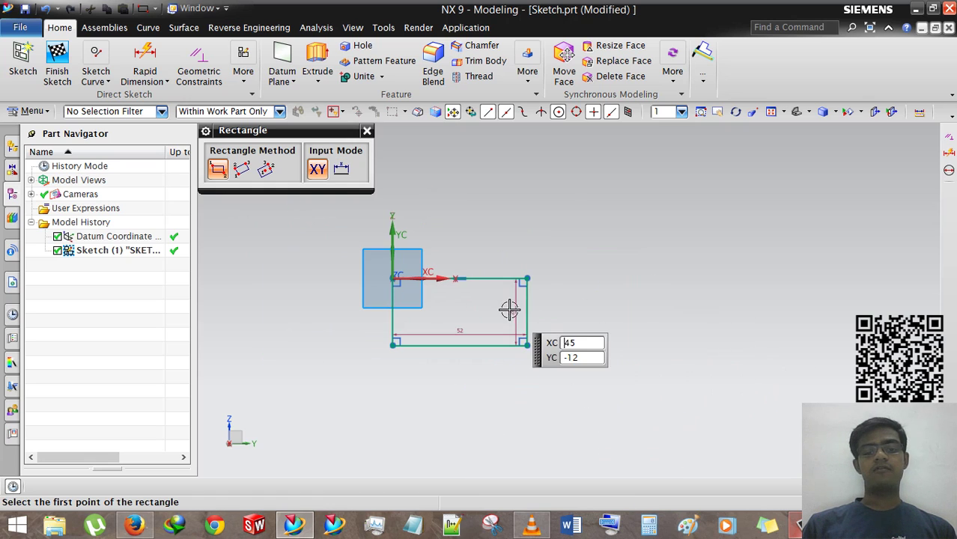
scroll(402, 367, "up", 2)
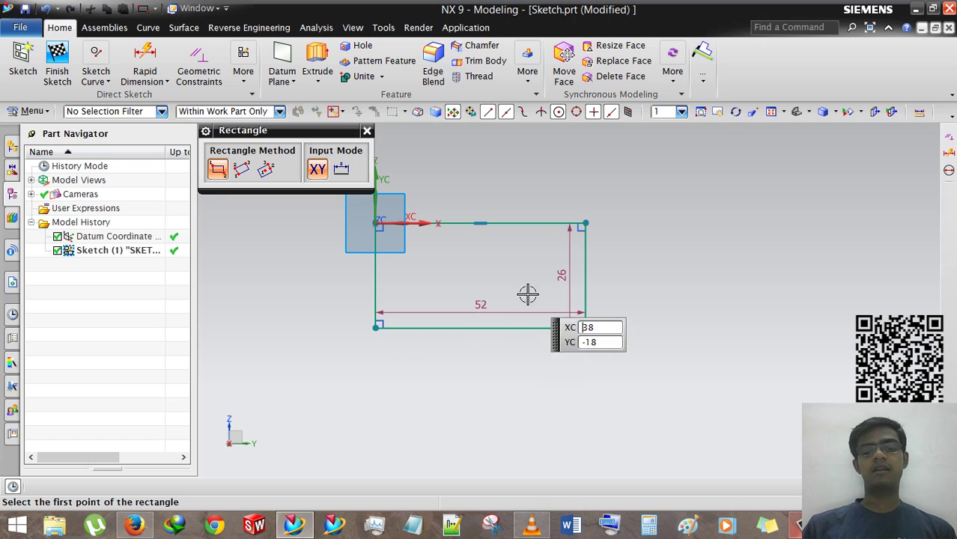
scroll(612, 232, "up", 2)
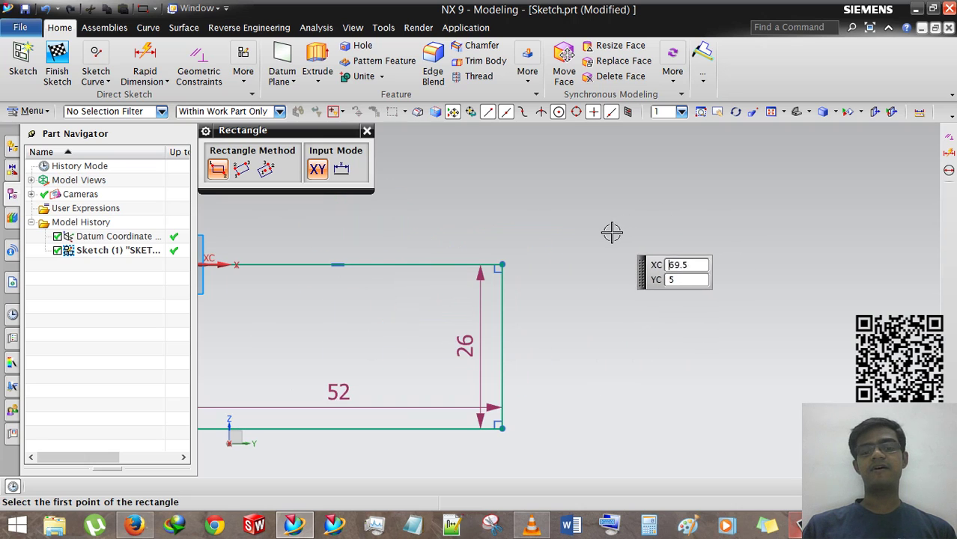
left_click(566, 173)
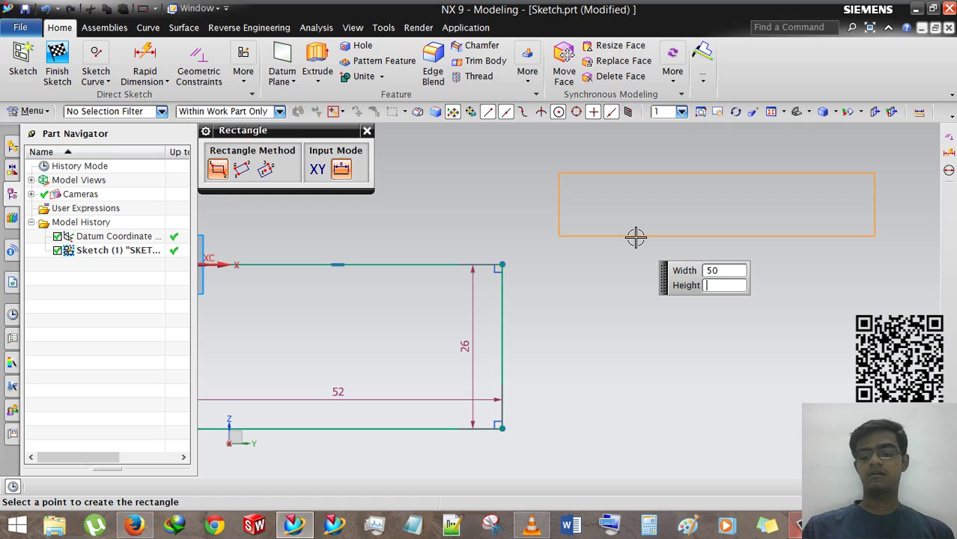
key("Tab")
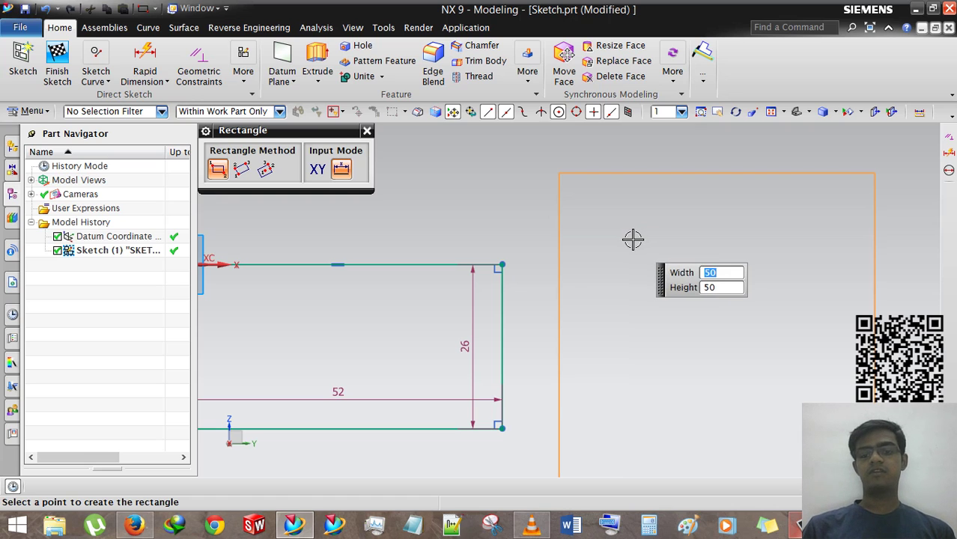
scroll(655, 251, "down", 2)
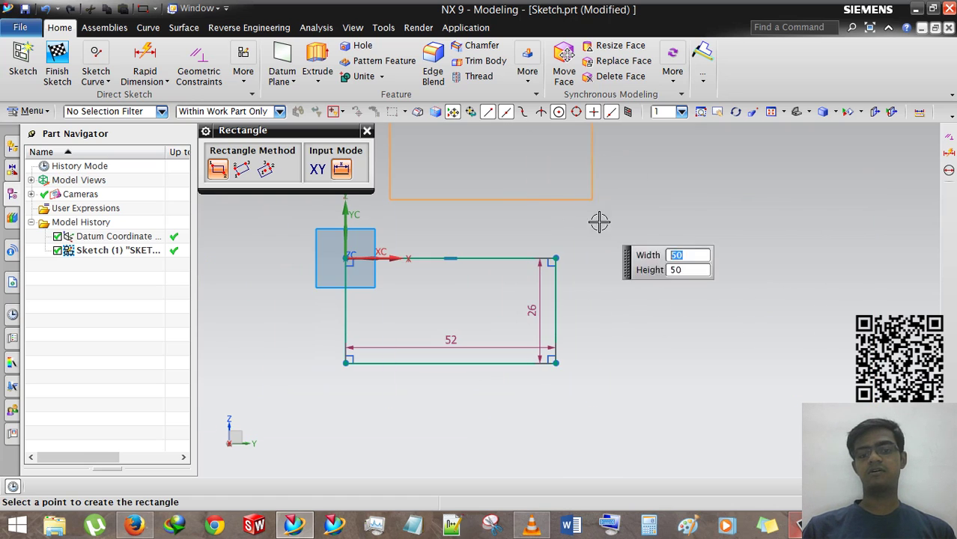
scroll(607, 213, "down", 3)
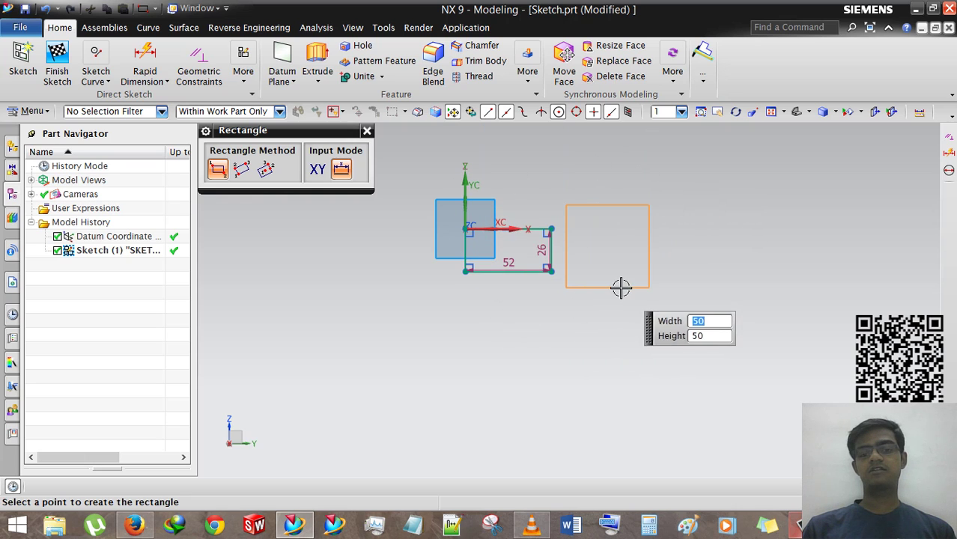
scroll(630, 250, "up", 1)
left_click(665, 313)
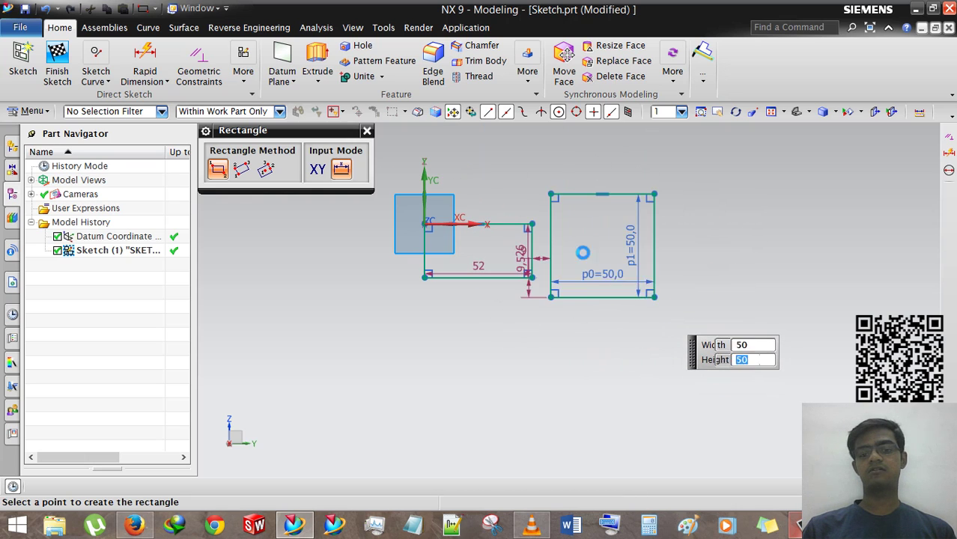
scroll(594, 247, "up", 3)
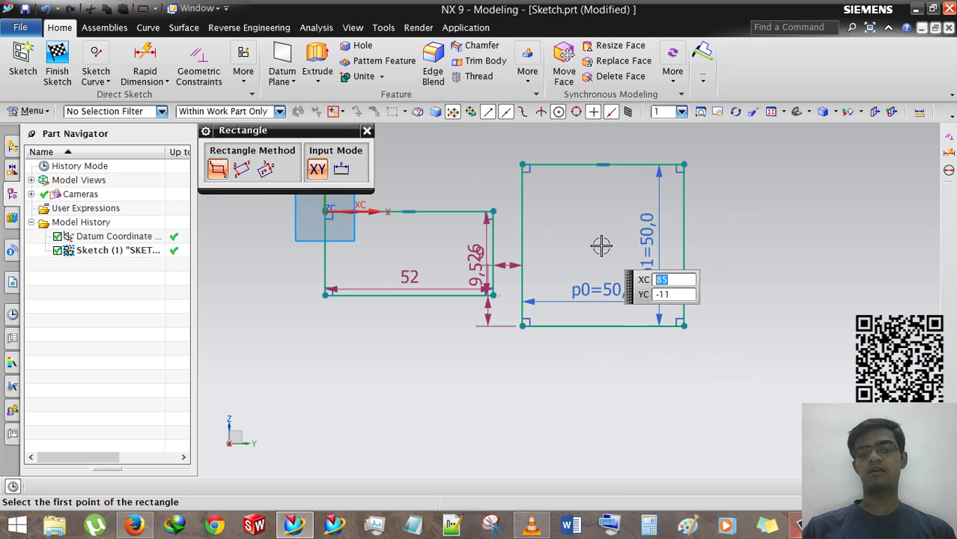
left_click(368, 131)
- Select the second rectangle's width dimension, and reshape the origin rectangle to about 37.3 wide by moving its free lower corner
scroll(626, 306, "up", 2)
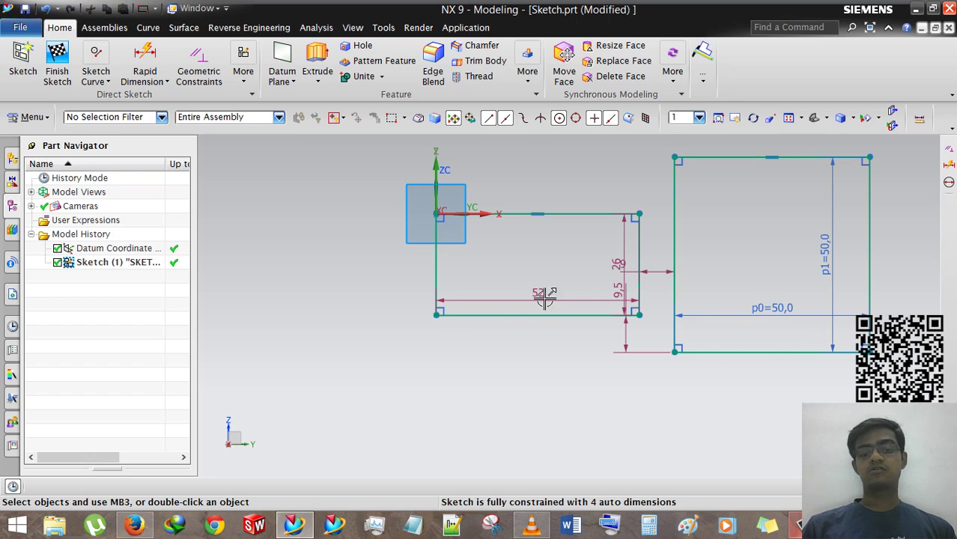
left_click(752, 318)
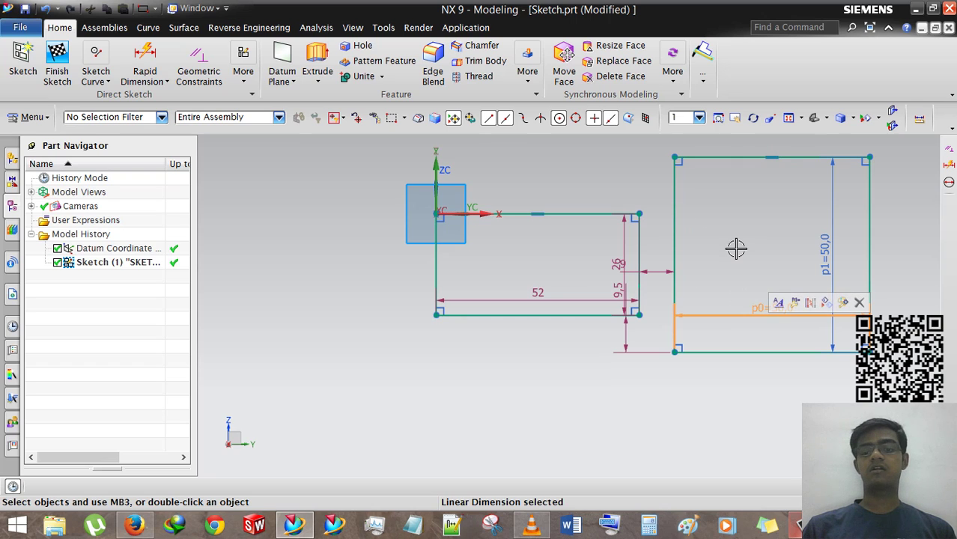
left_click(756, 315)
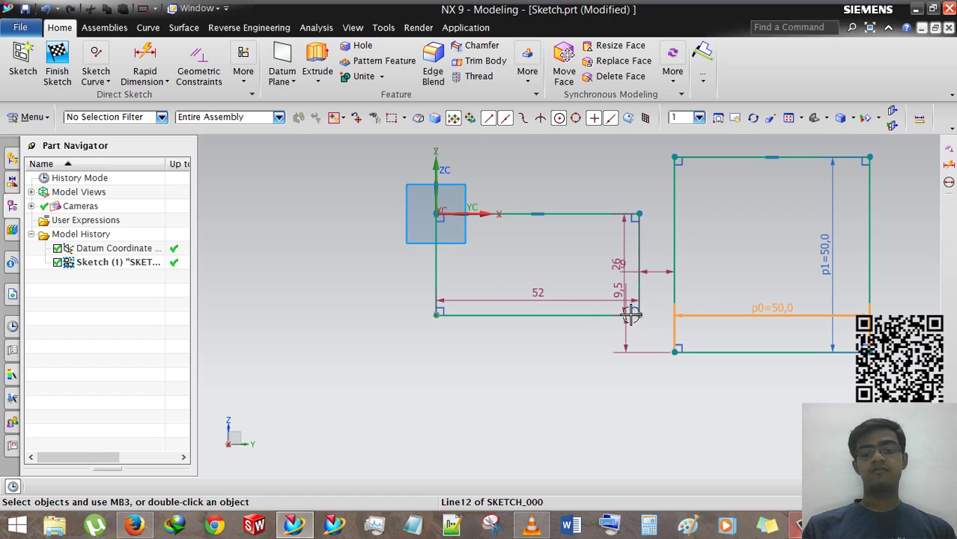
left_click_drag(543, 321, 581, 341)
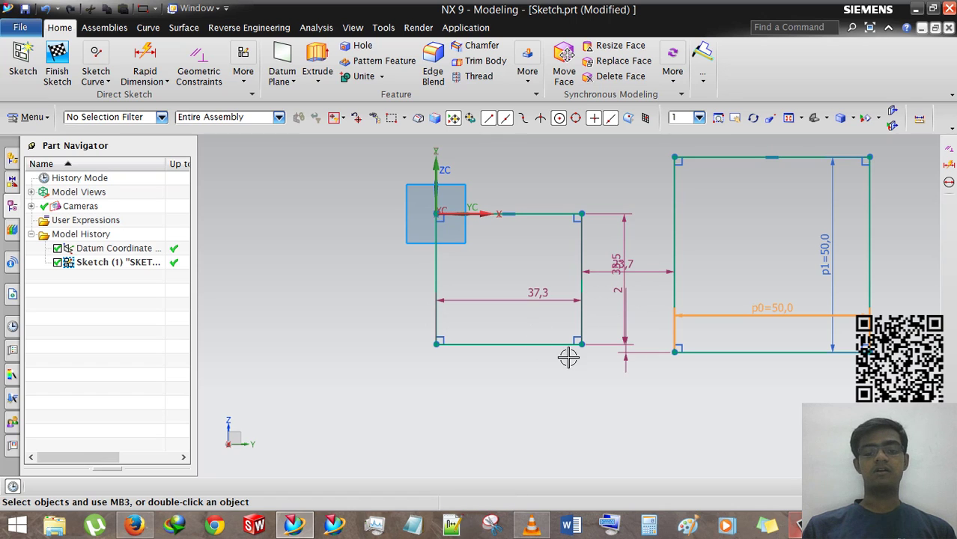
- Convert the origin rectangle's automatic width and height dimensions to driving, moving the gap dimension above the rectangles and the height dimension inside
left_click(513, 298)
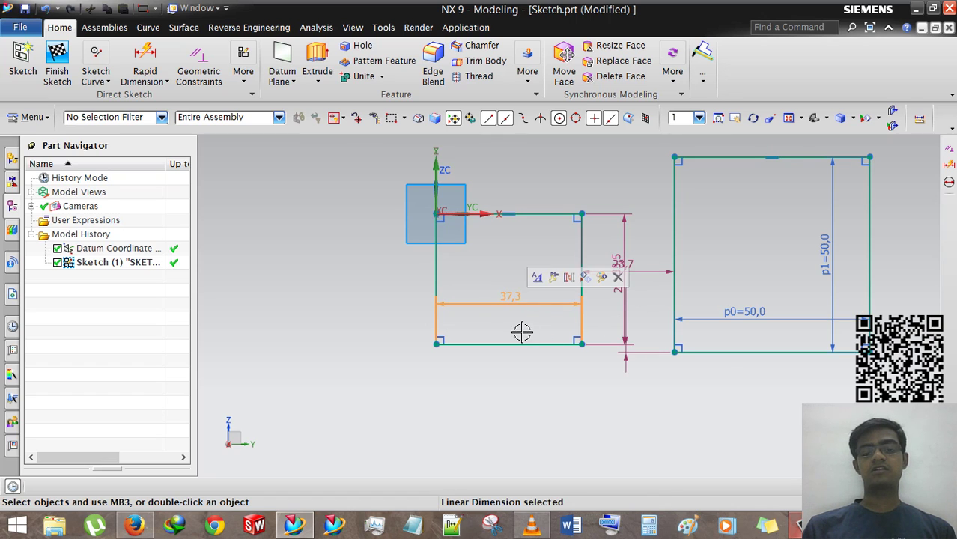
left_click(571, 280)
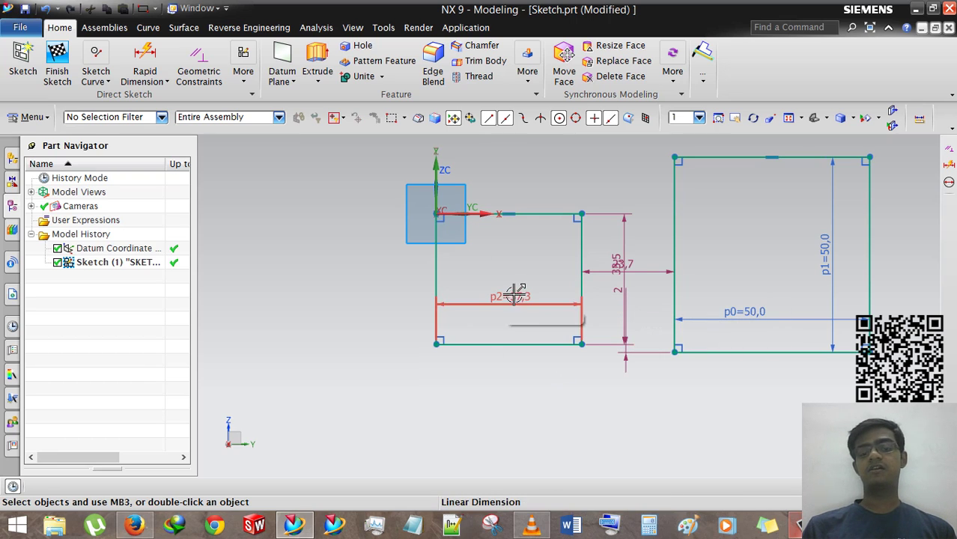
left_click(603, 255)
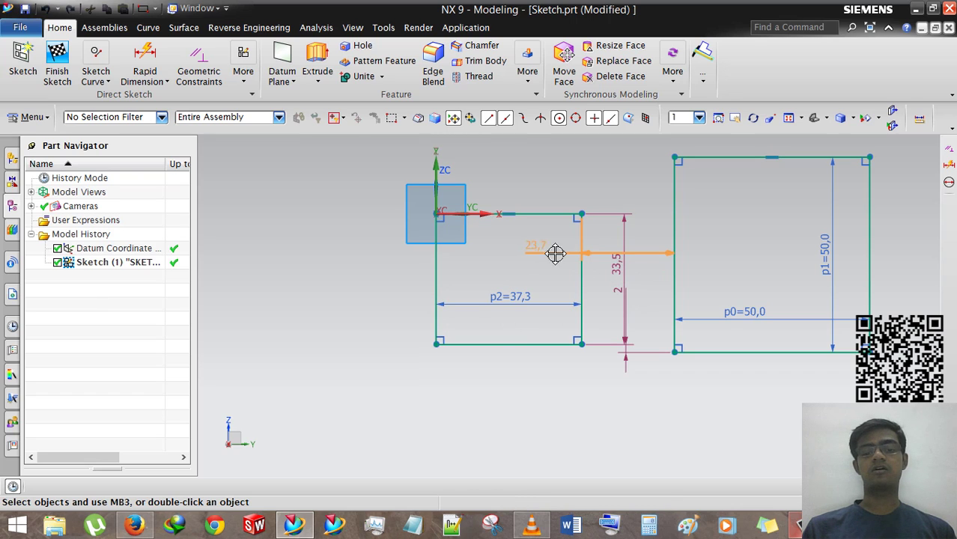
mouse_move(555, 254)
left_mouse_down()
mouse_move(619, 162)
mouse_move(628, 165)
left_mouse_up()
left_click_drag(620, 265, 559, 254)
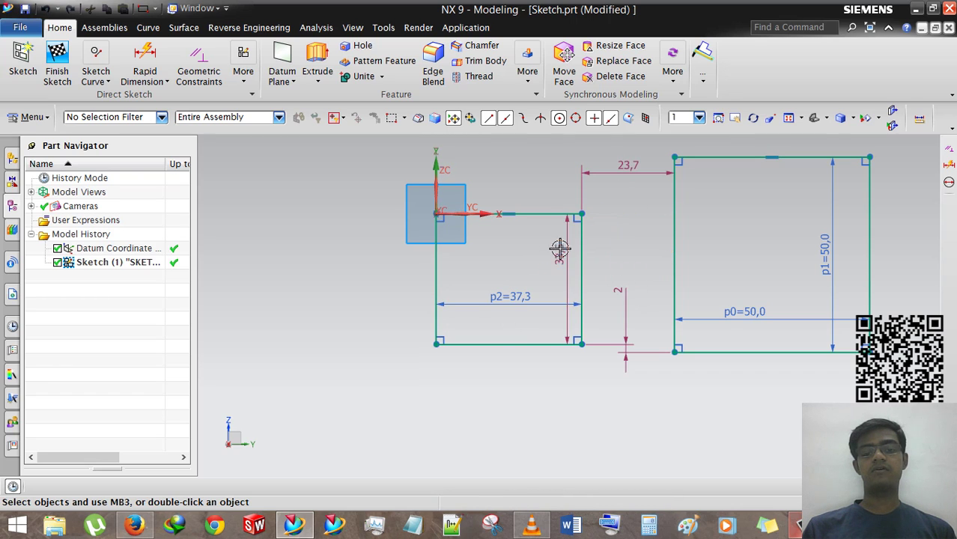
left_click(561, 268)
left_click(616, 229)
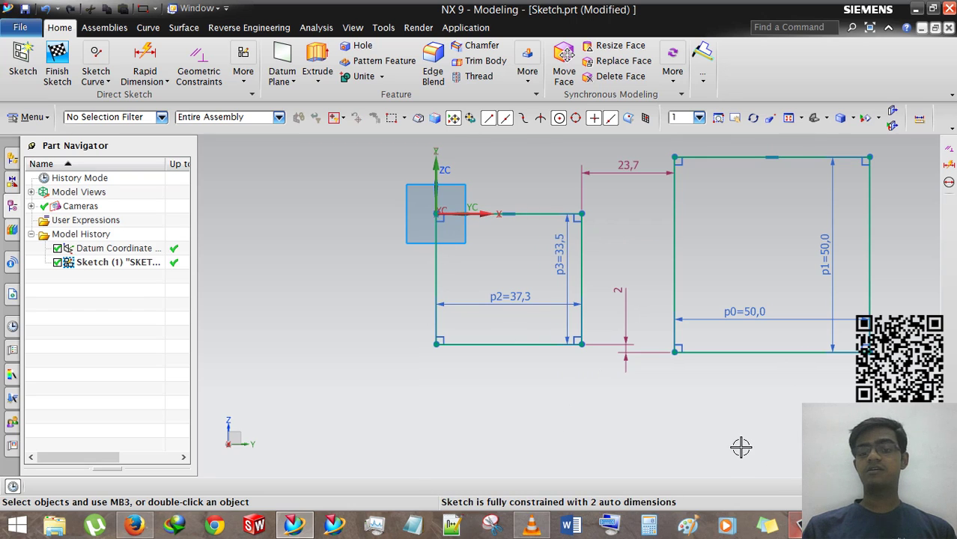
- Convert the second rectangle's width dimension to reference, and undo the conversion
left_click(741, 314)
left_click(736, 264)
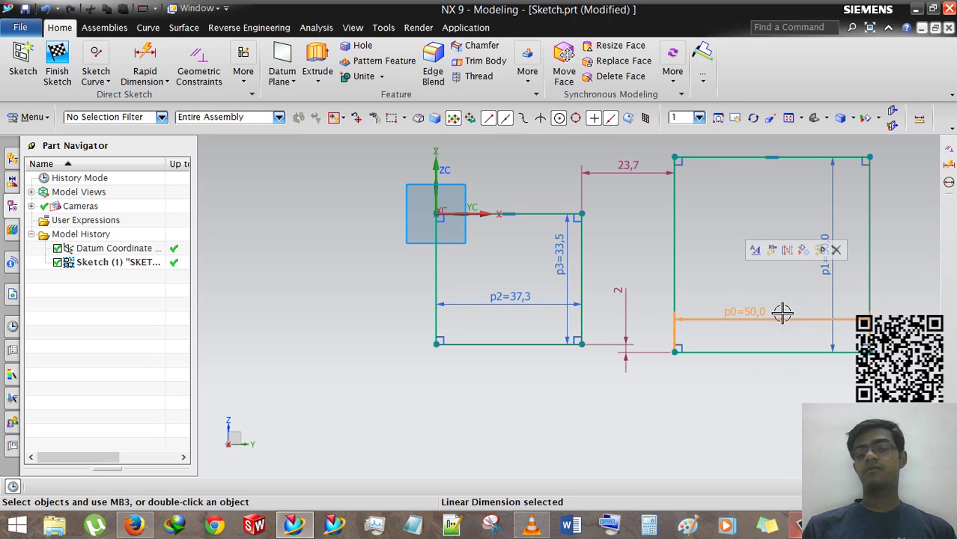
left_click(788, 252)
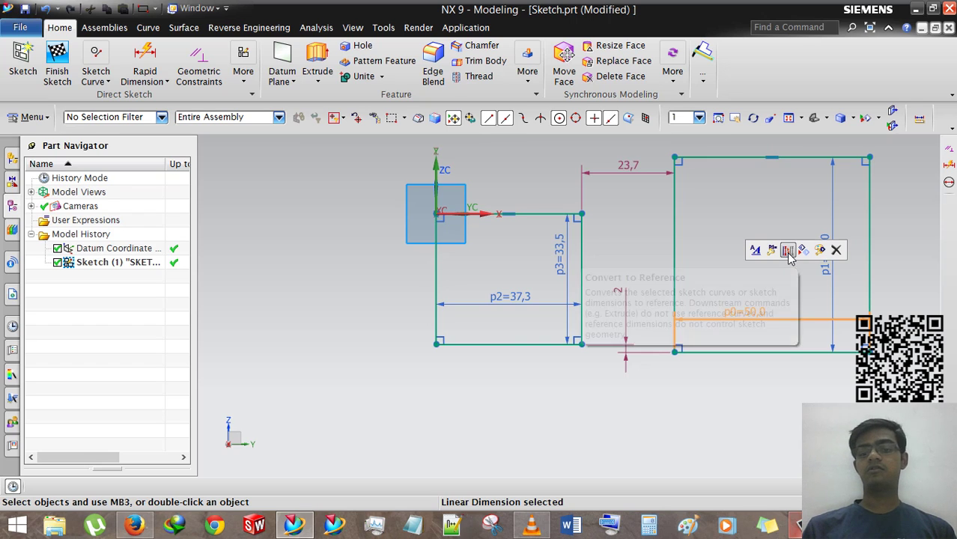
left_click(480, 286)
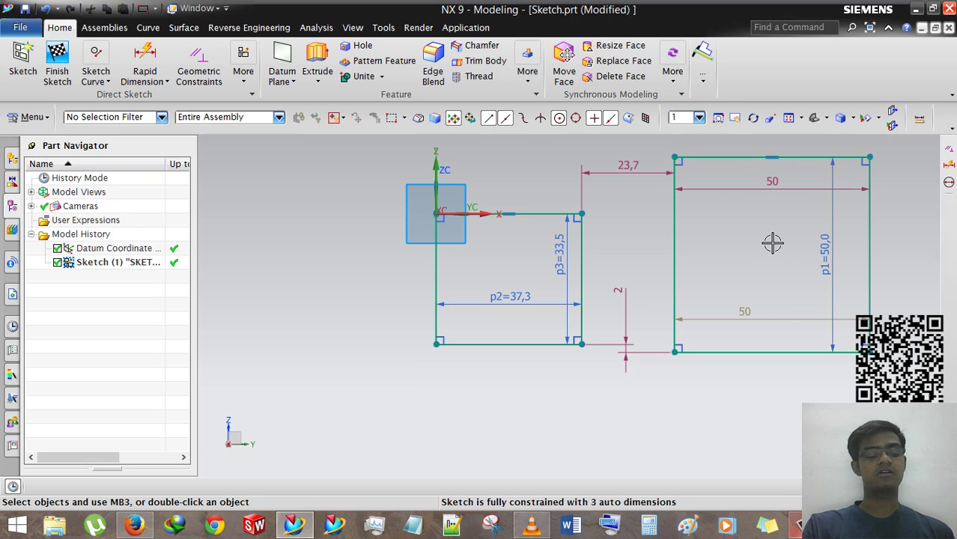
key("ctrl+z")
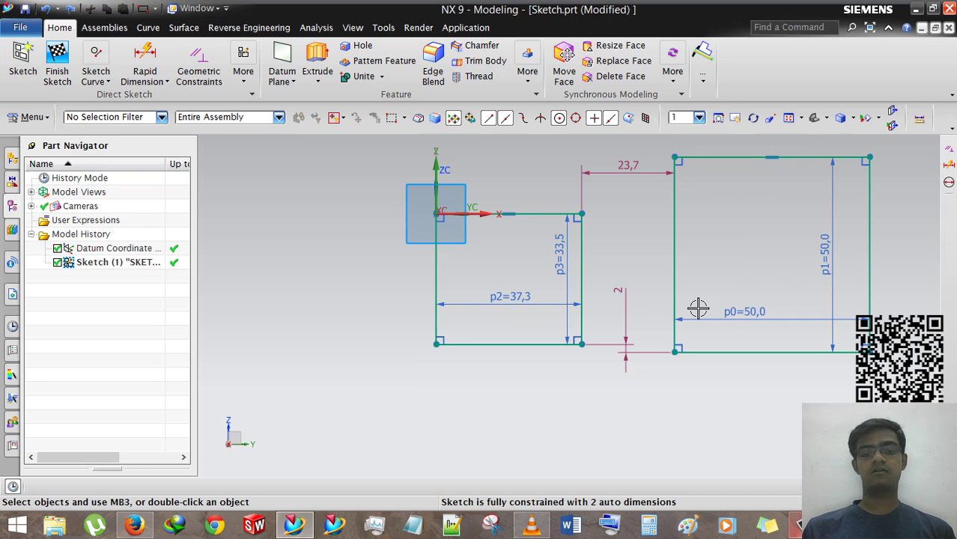
- Set the origin rectangle's driving width dimension to 40 mm with the Keep Expression, Adjust Geometry option
double_click(513, 296)
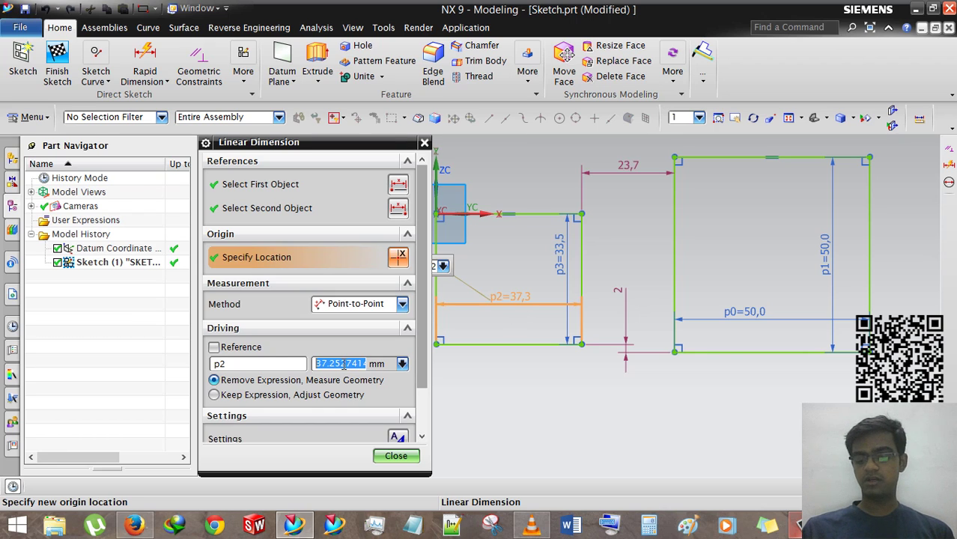
left_click(350, 395)
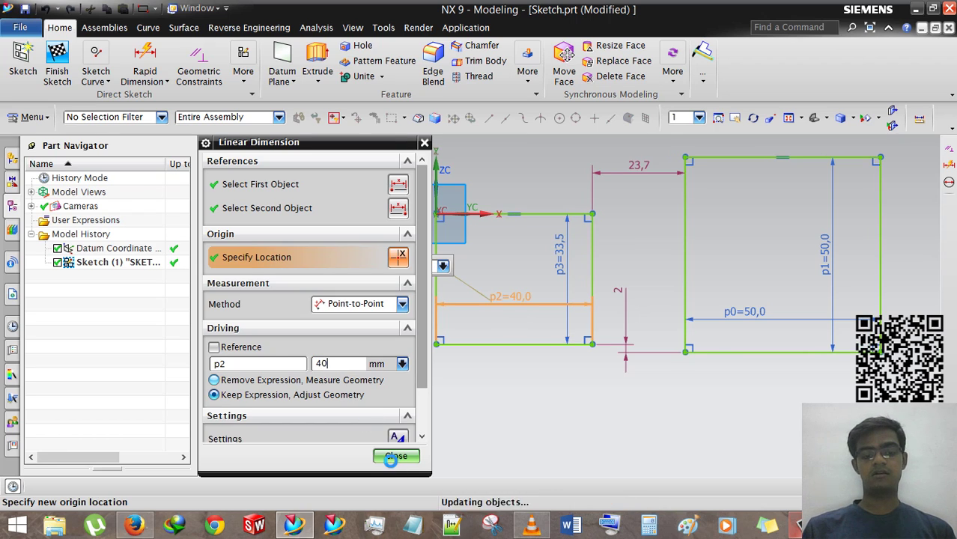
middle_click(549, 324)
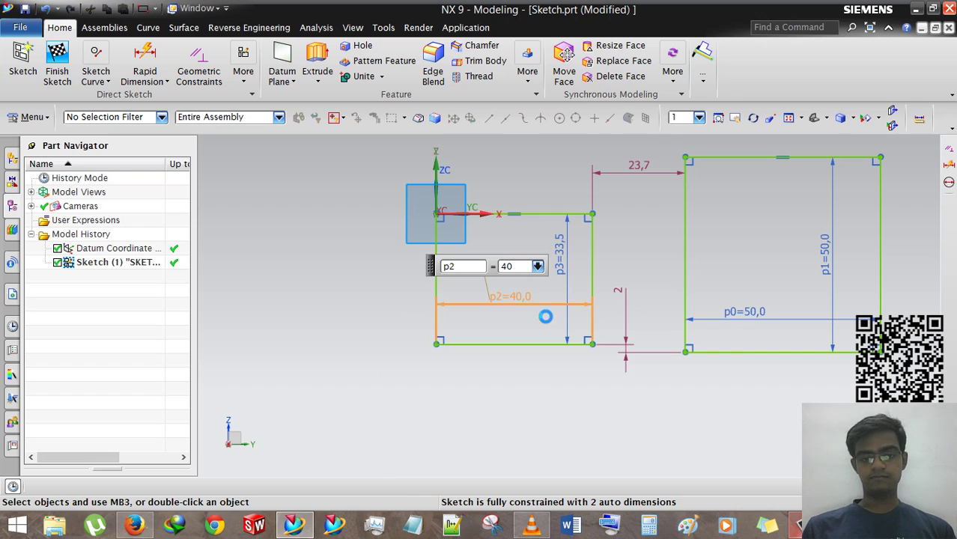
- Delete both rectangles together with all their dimensions, leaving the sketch empty
scroll(522, 370, "down", 2)
scroll(541, 314, "up", 1)
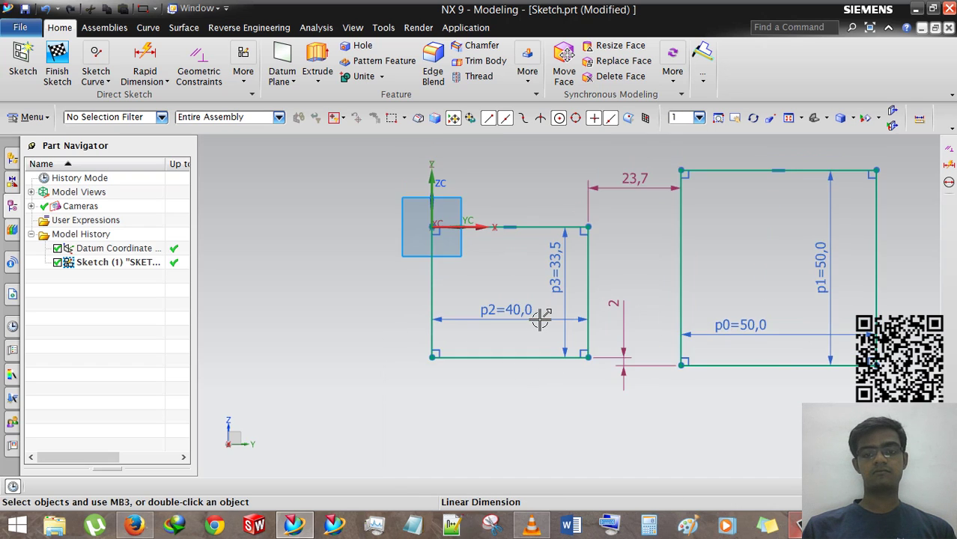
scroll(541, 313, "down", 3)
scroll(674, 277, "up", 2)
mouse_move(759, 486)
left_mouse_down()
mouse_move(532, 372)
mouse_move(498, 363)
mouse_move(493, 372)
left_mouse_up()
key("Delete")
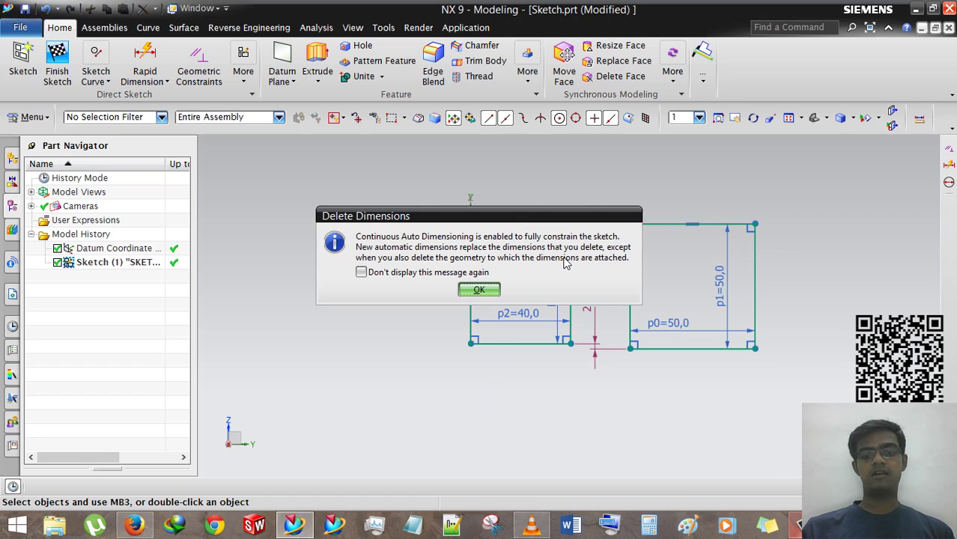
left_click(485, 292)
key("ctrl+z")
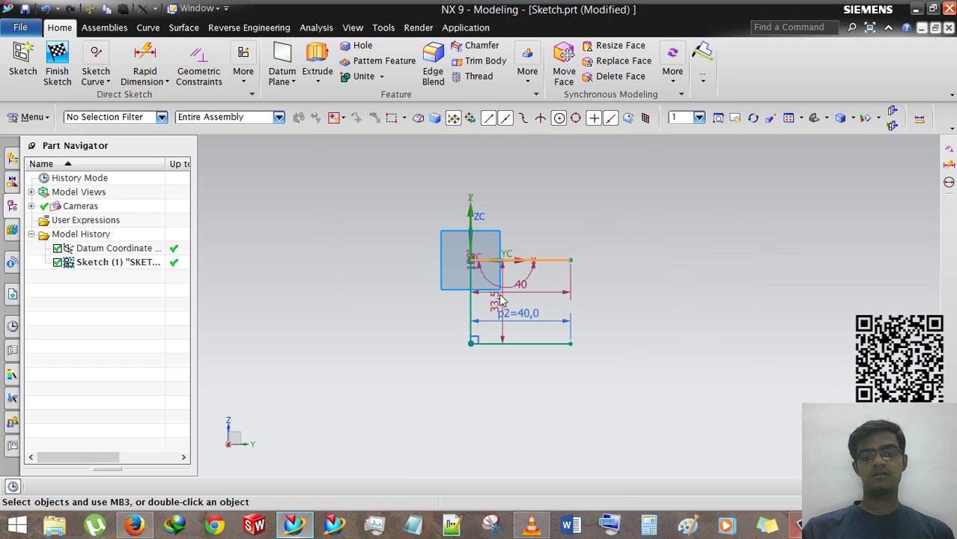
key("ctrl+z")
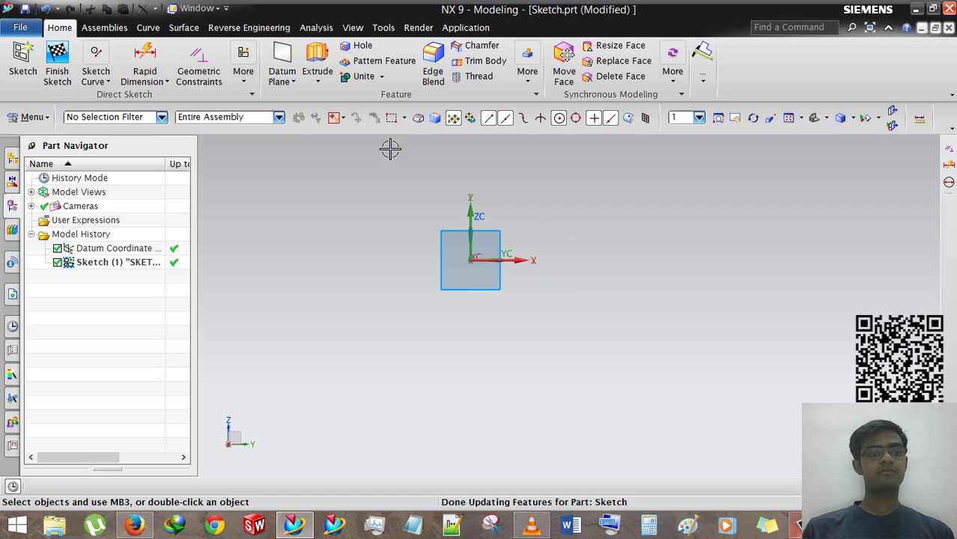
- Draw a three-point Rectangle about 89 wide and 41 high, starting at the sketch origin and tilted below the X axis
left_click(105, 80)
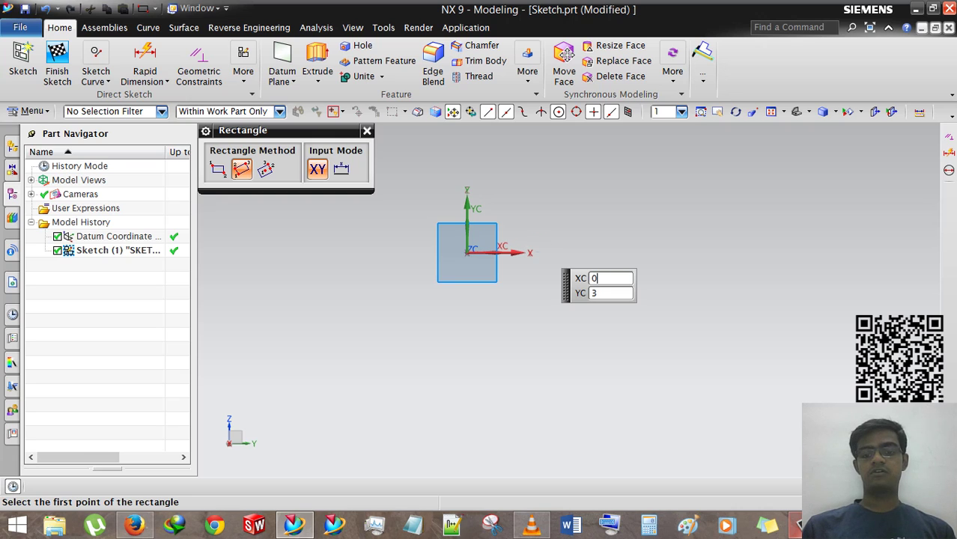
key("Return")
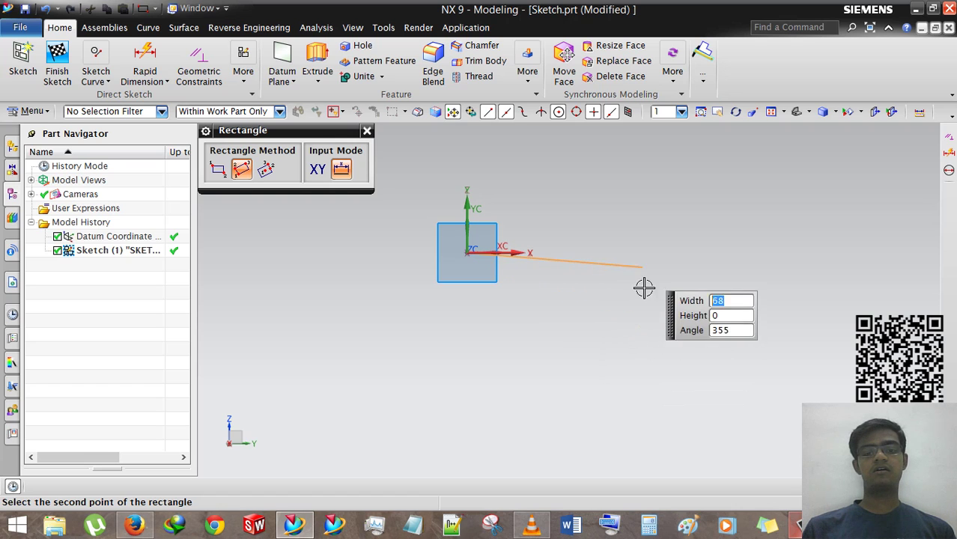
left_click(675, 348)
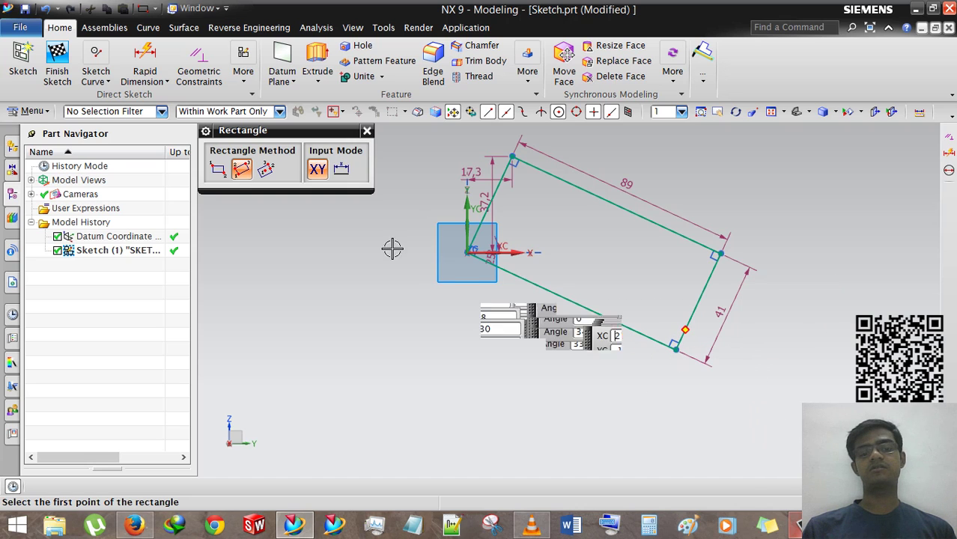
- Draw a From Center Rectangle about 148 wide and 78.8 high, below the origin on the negative X side
left_click(265, 173)
scroll(638, 282, "down", 2)
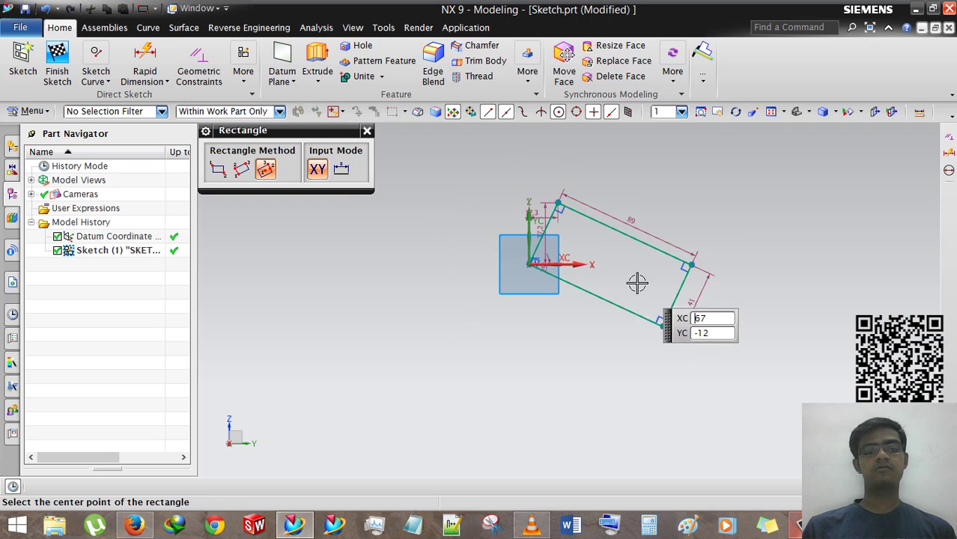
scroll(817, 276, "up", 1)
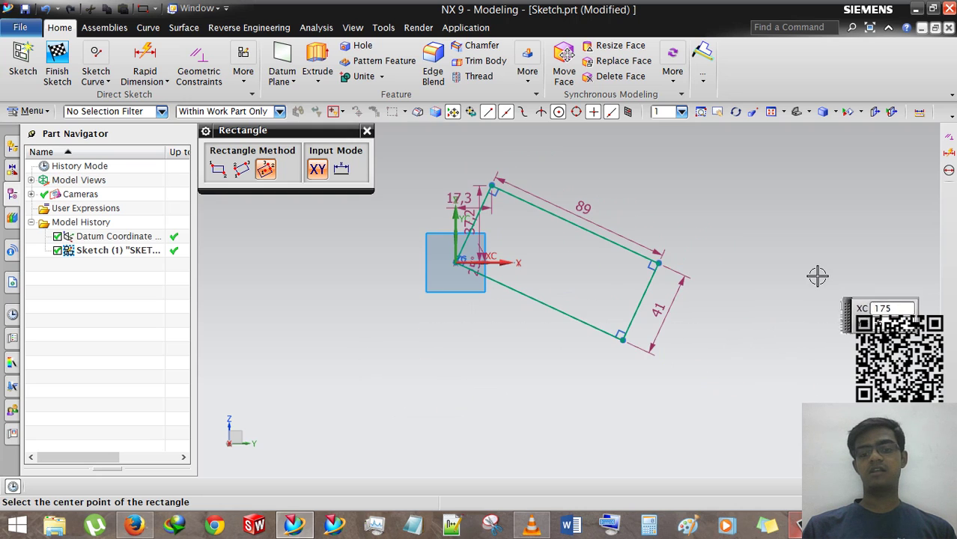
scroll(765, 203, "down", 2)
scroll(487, 299, "up", 1)
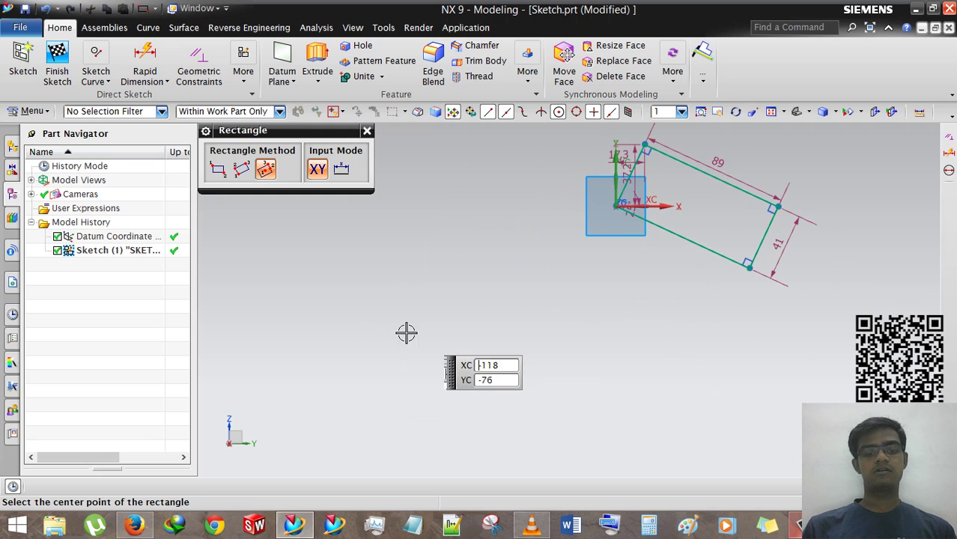
left_click(402, 333)
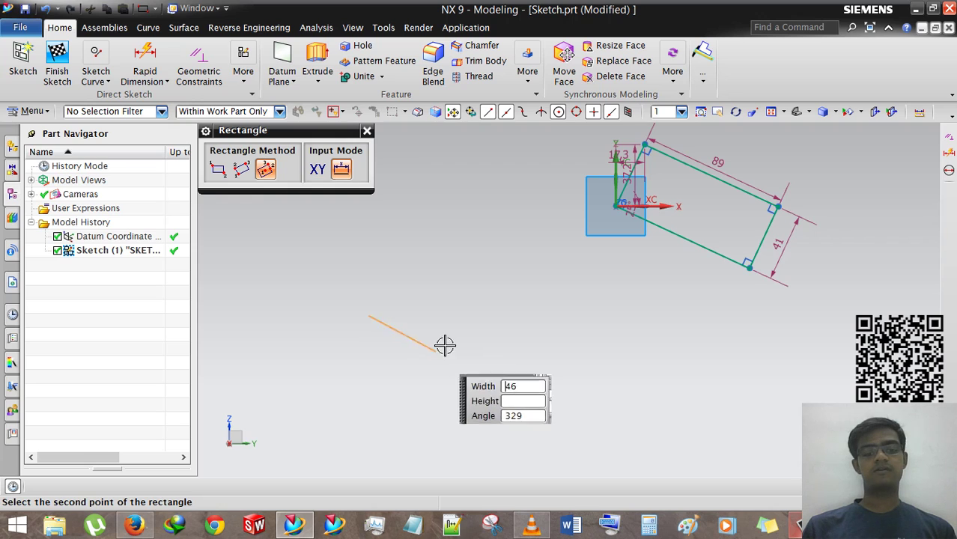
left_click(525, 335)
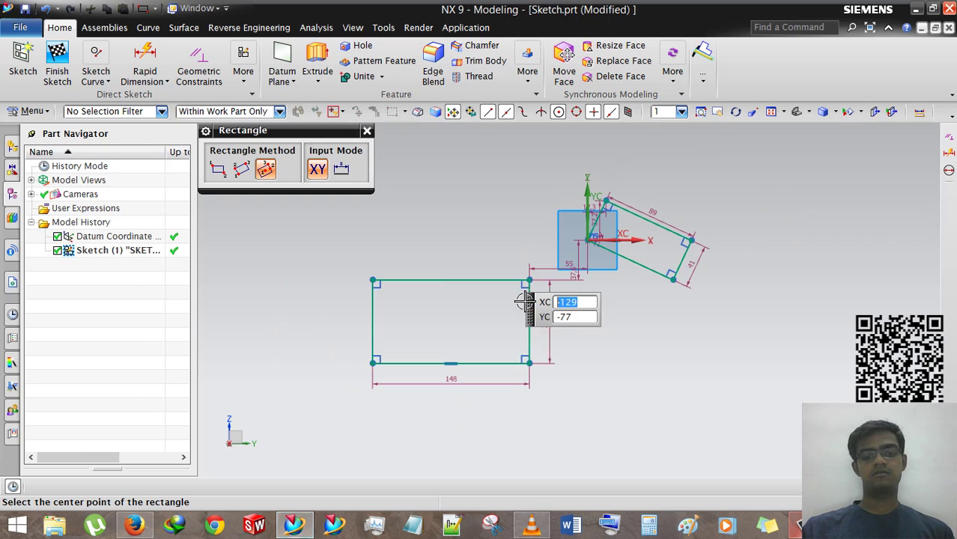
key("Escape")
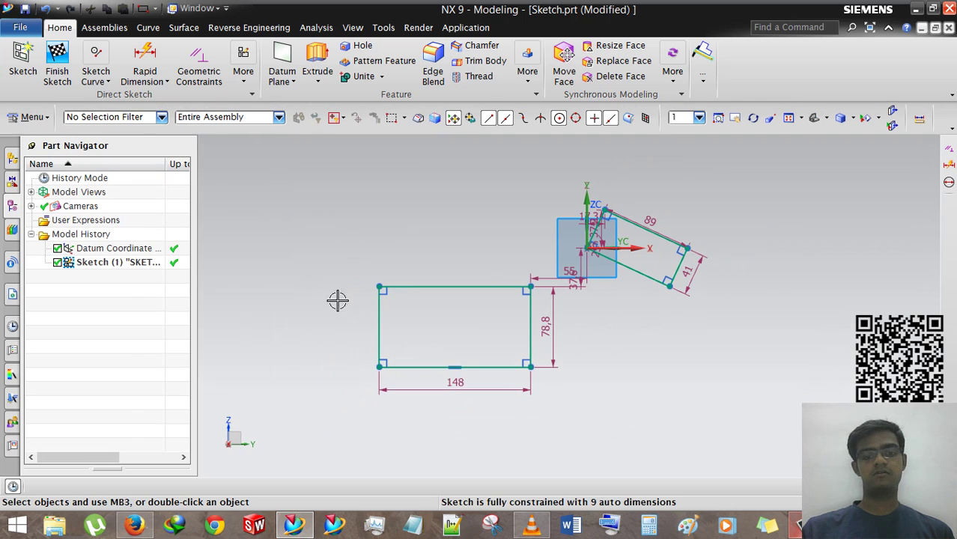
- Delete the From Center rectangle together with its dimensions
left_click_drag(322, 235, 559, 424)
key("Delete")
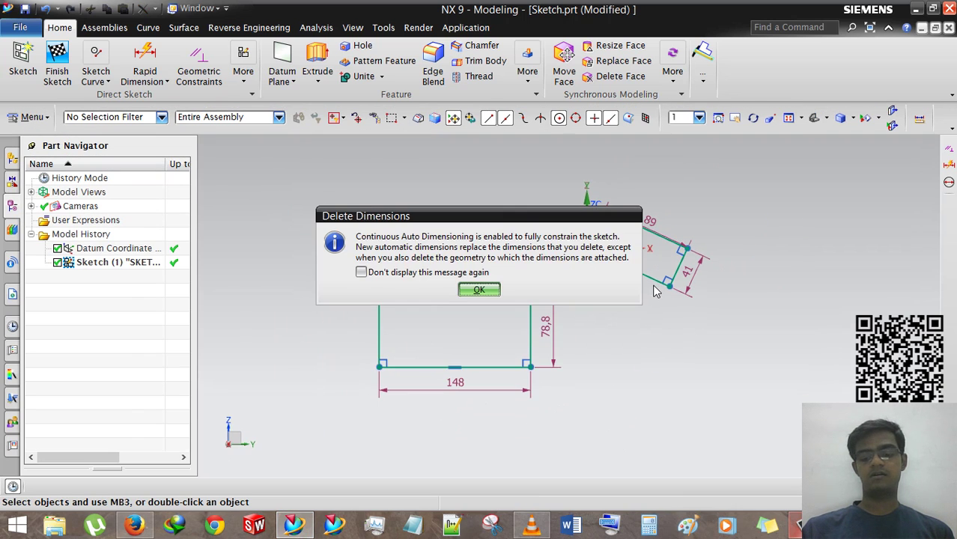
key("Return")
- Delete the tilted three-point rectangle at the origin together with its dimensions
scroll(697, 245, "down", 3)
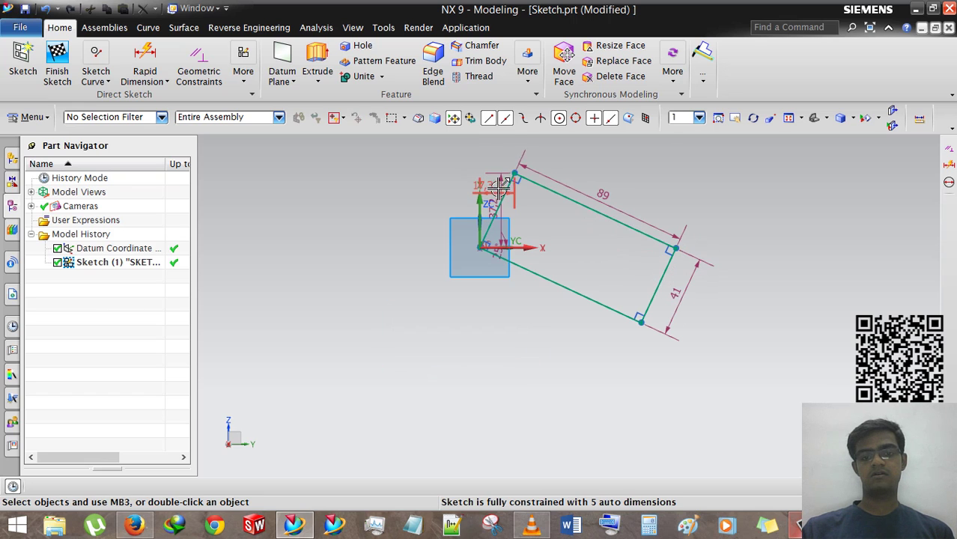
left_click_drag(507, 155, 752, 384)
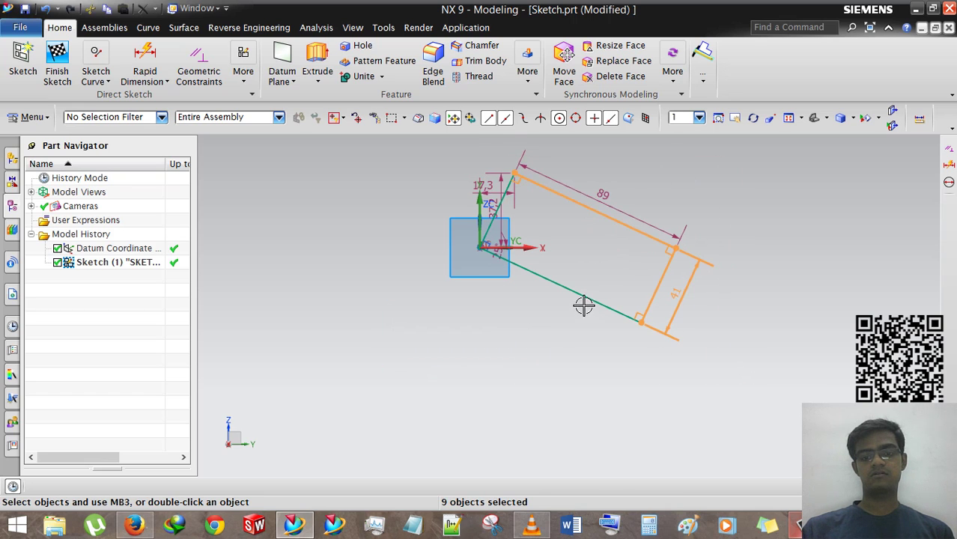
left_click(510, 193)
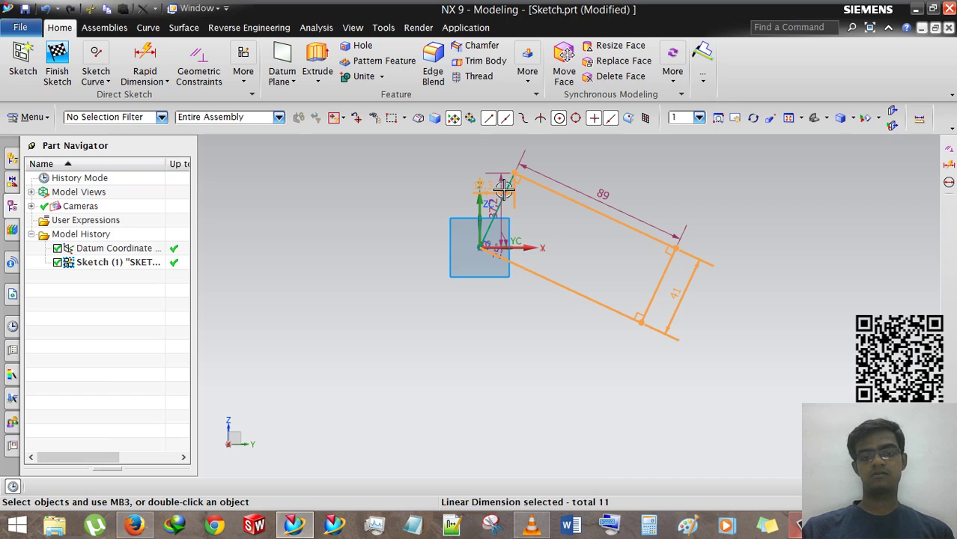
key("Delete")
left_click(480, 287)
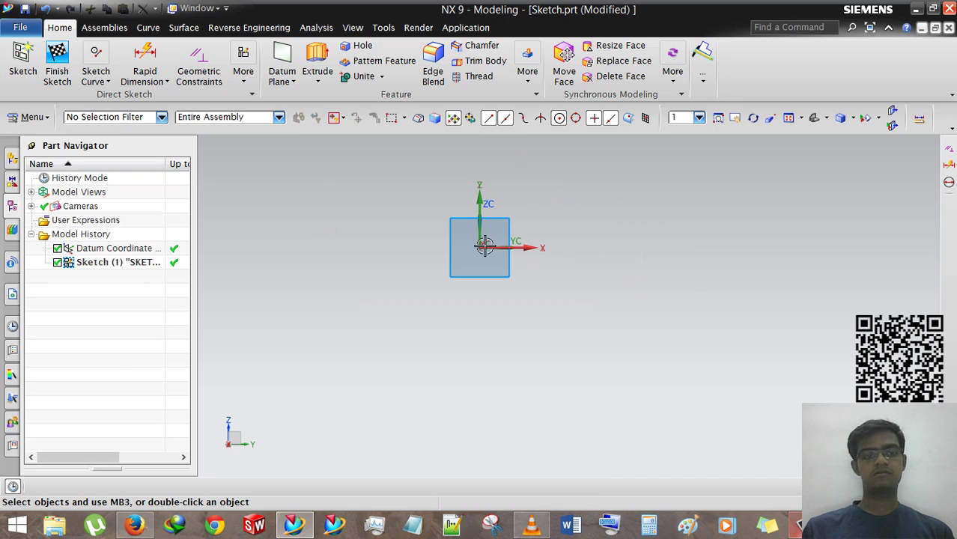
- Draw a From Center Rectangle centred on the sketch origin with width 200, height 500 and angle 0
left_click(98, 75)
left_click(114, 114)
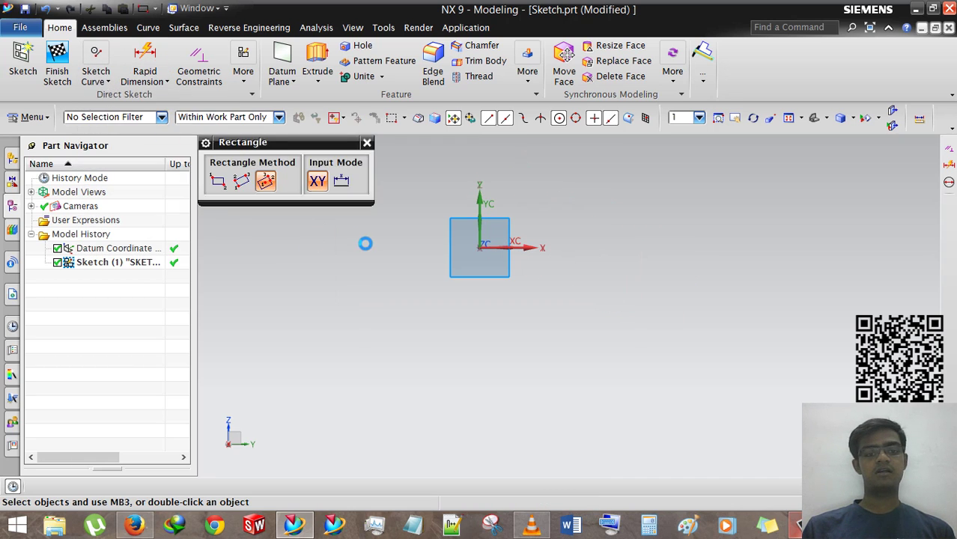
left_click(265, 169)
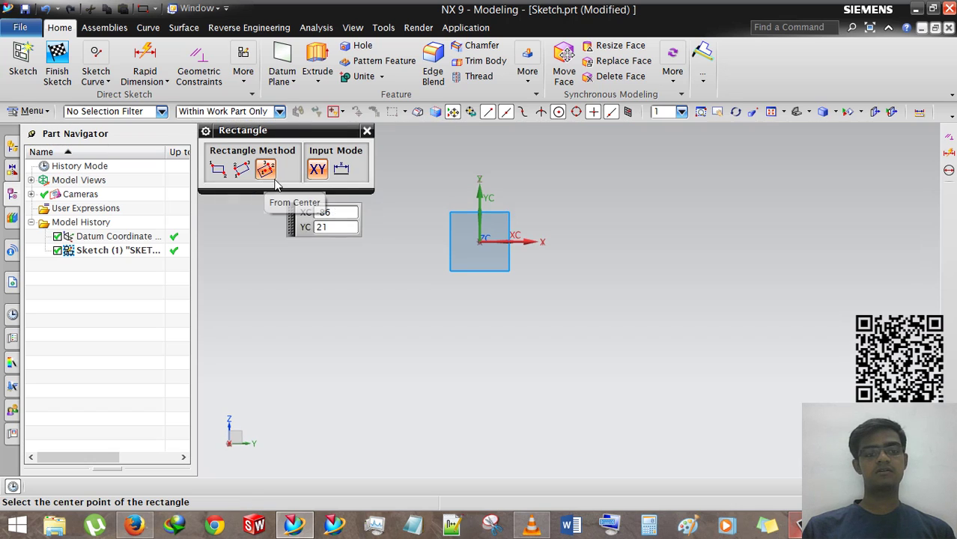
left_click(479, 240)
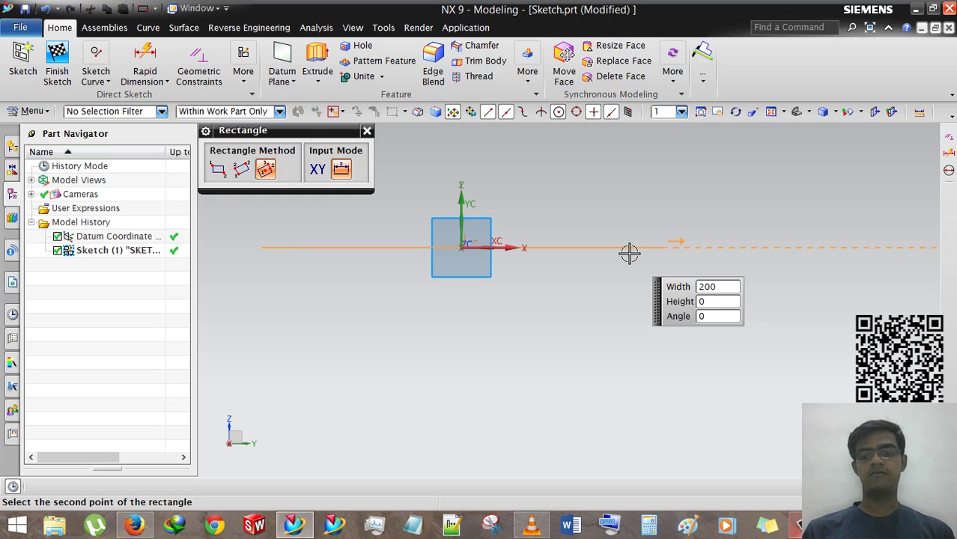
key("Tab")
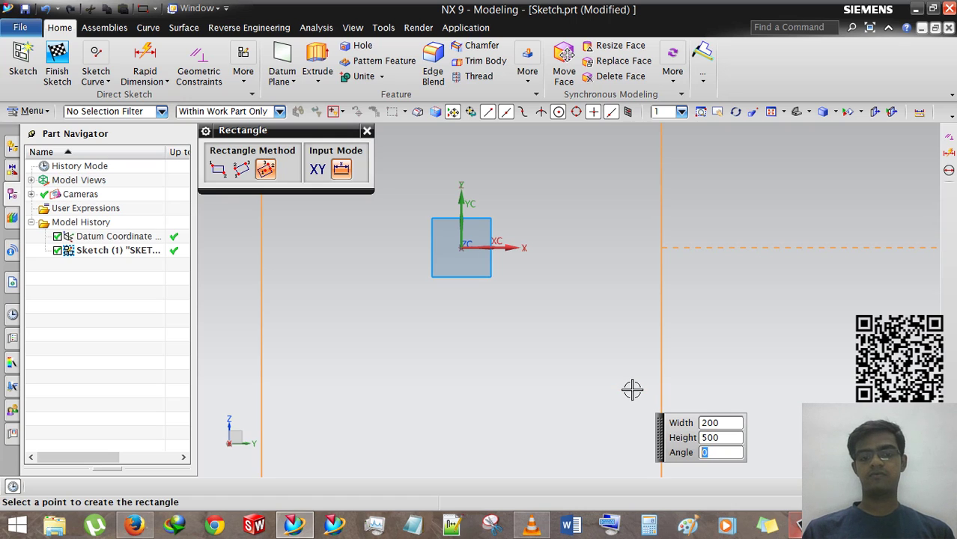
key("Tab")
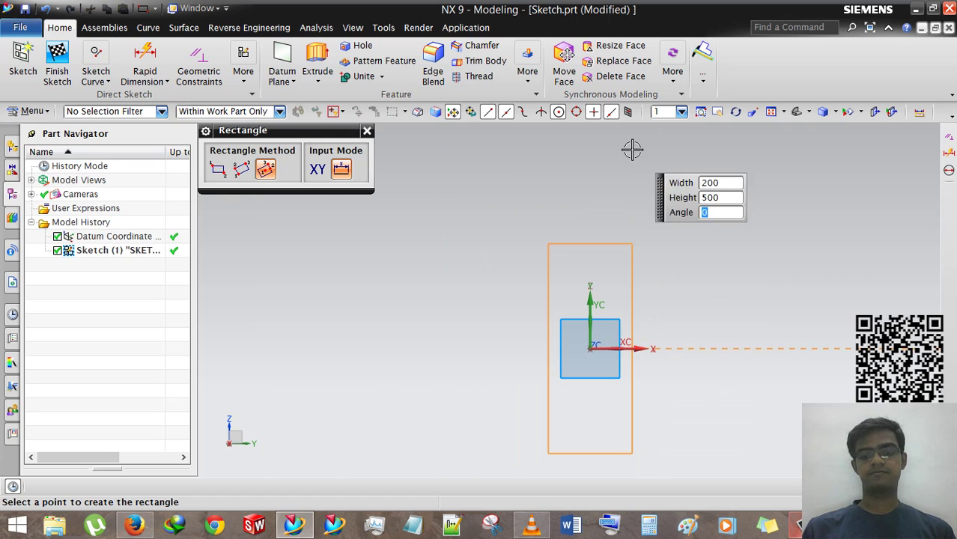
left_click(649, 255)
key("Escape")
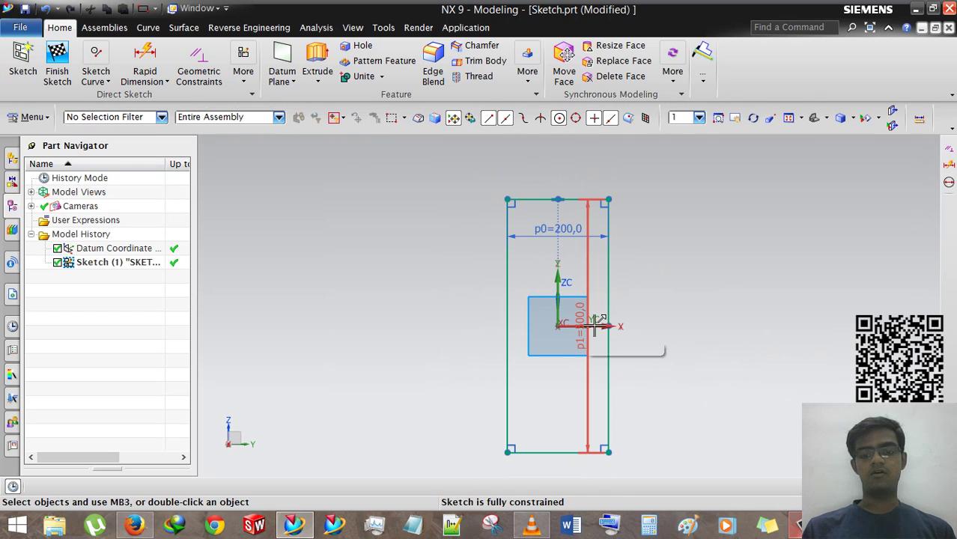
- Move the rectangle's height dimension outside its vertical edge and set the height to 100 mm
left_click_drag(594, 327, 649, 285)
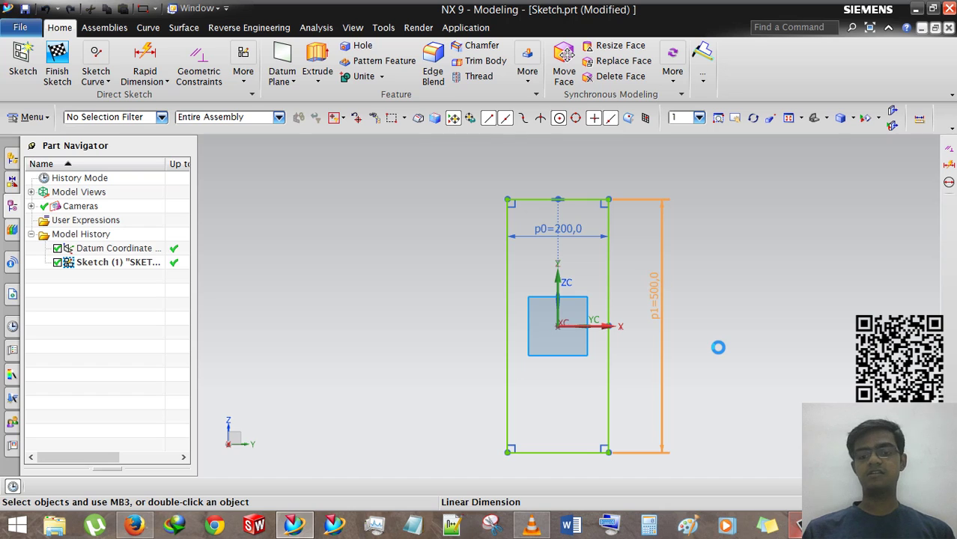
type("100")
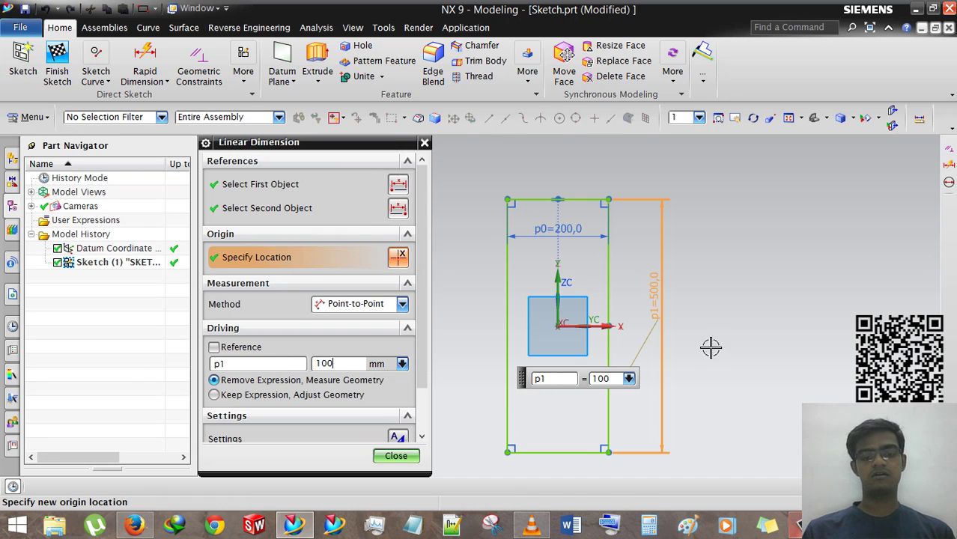
key("Return")
middle_click(580, 337)
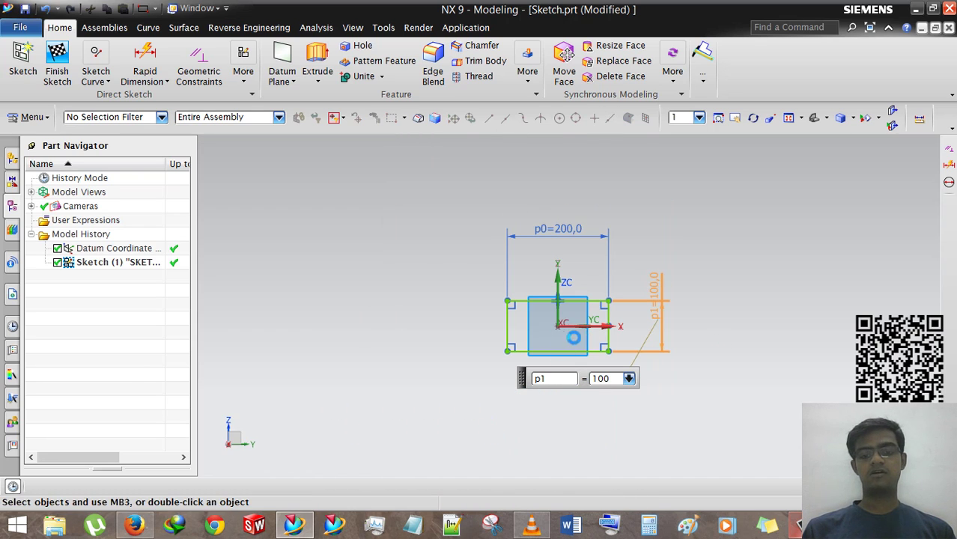
scroll(559, 337, "up", 5)
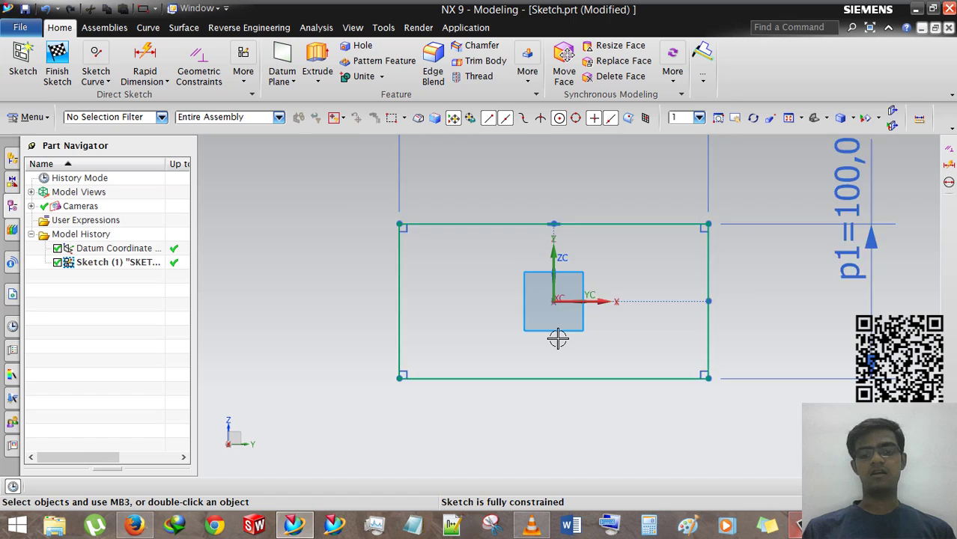
left_click(558, 301)
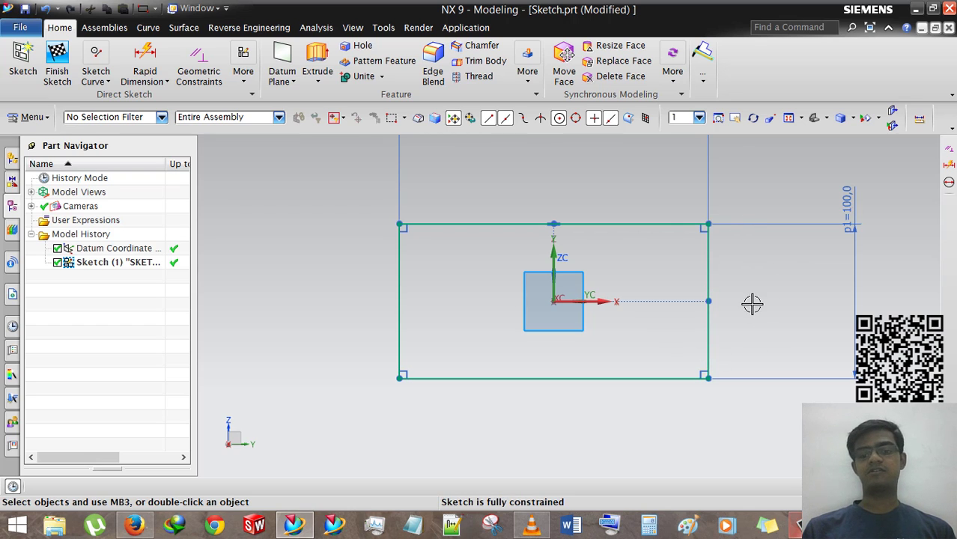
scroll(609, 326, "down", 4)
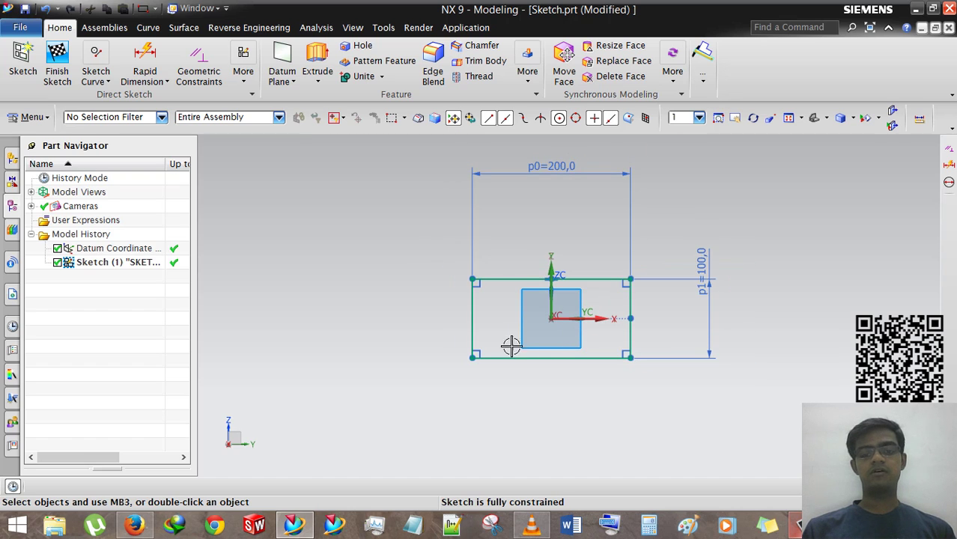
- Delete the horizontal rectangle centred on the origin together with its width and height dimensions
key("ctrl+a")
scroll(637, 360, "up", 2)
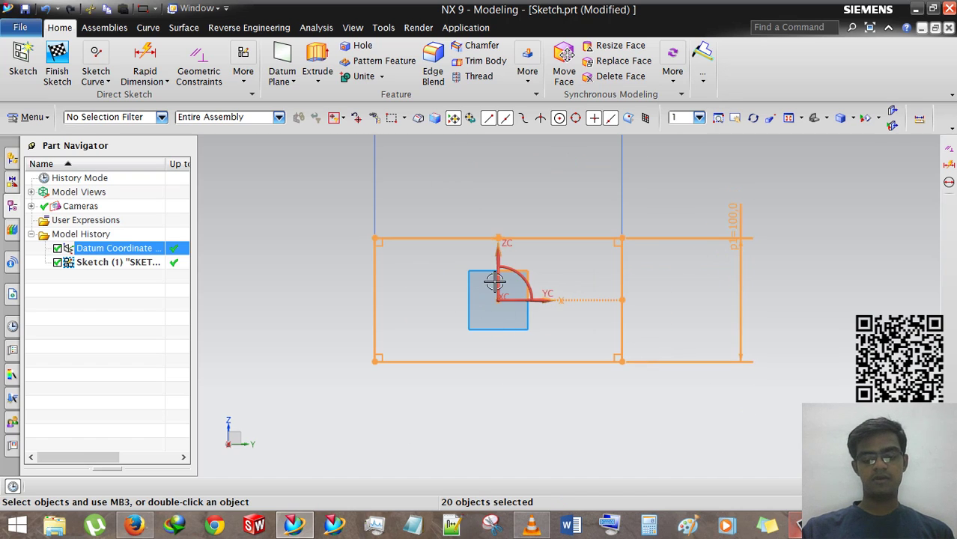
left_click(98, 254)
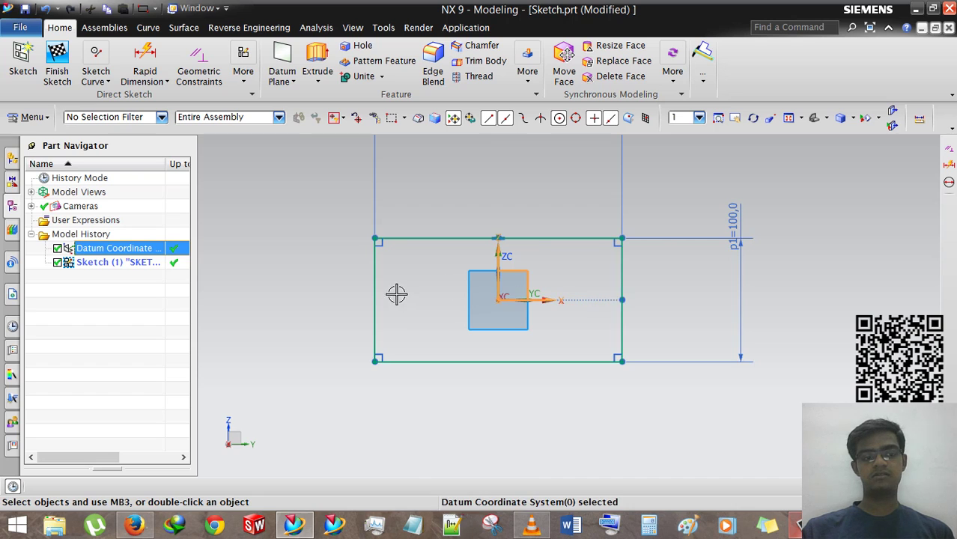
left_click(607, 315)
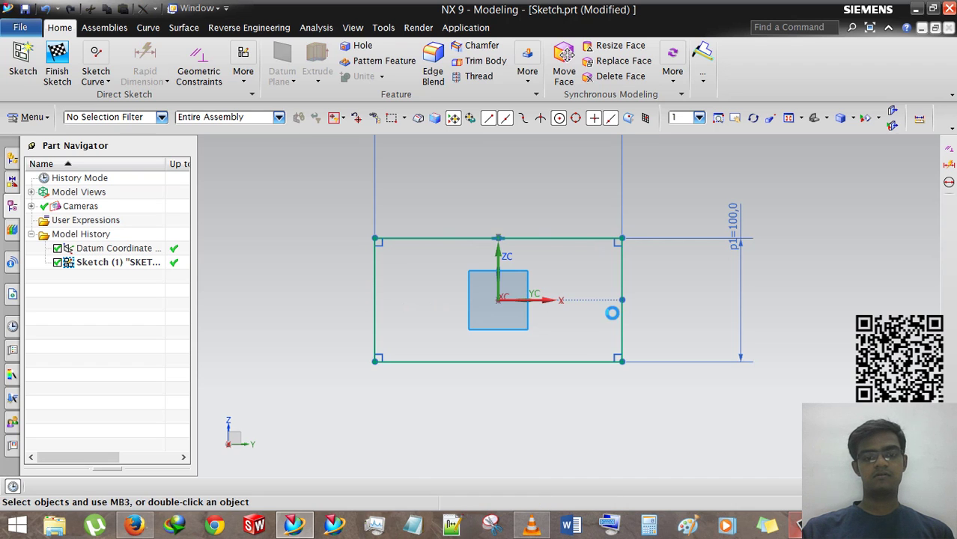
left_click(480, 361)
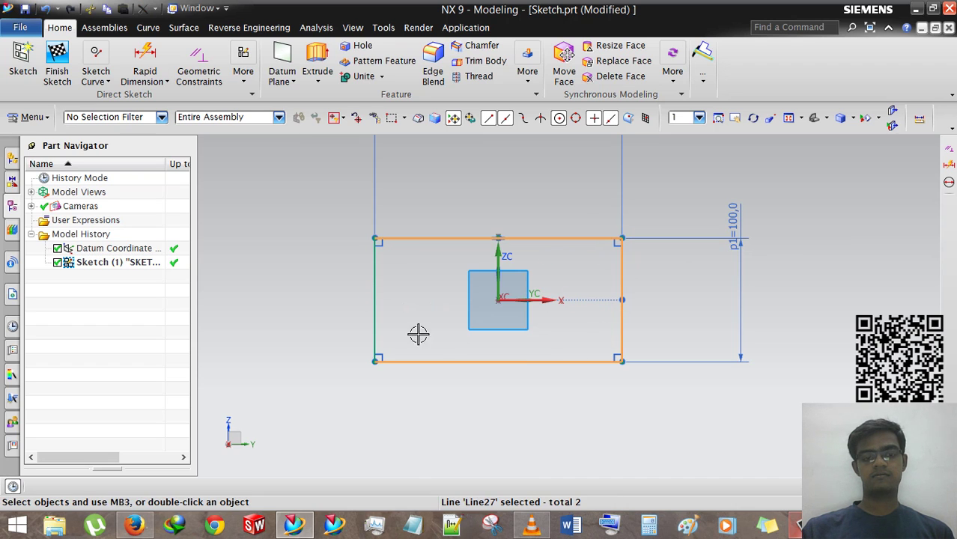
left_click(368, 286)
key("Delete")
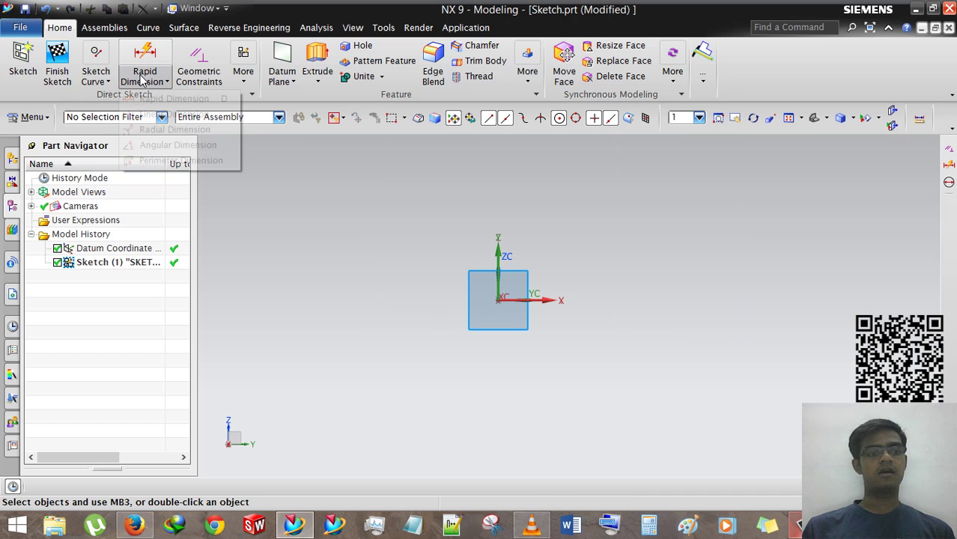
- Draw a From Center Rectangle about 270 wide and 142.4 high on the sketch origin, tilted about 26° above the X axis
left_click(107, 81)
left_click(113, 115)
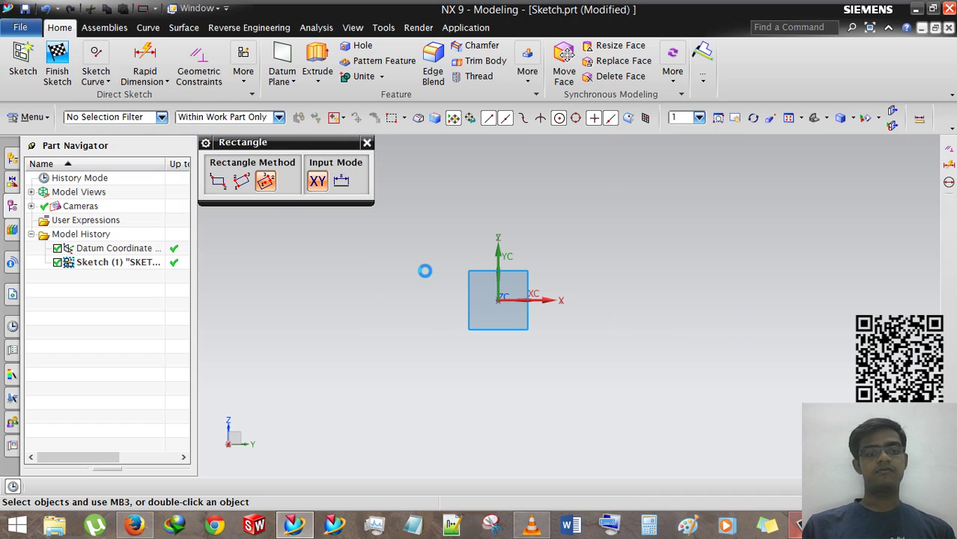
left_click(498, 296)
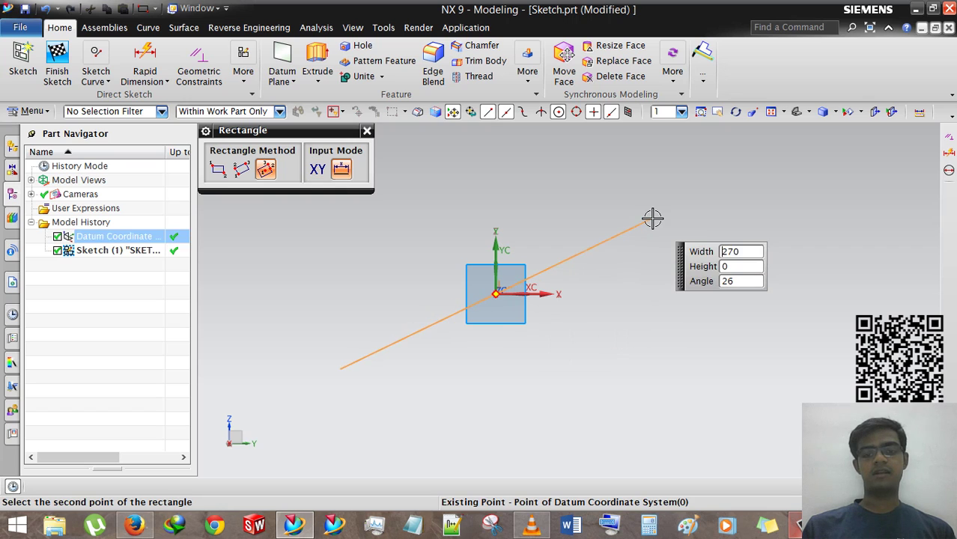
left_click(652, 217)
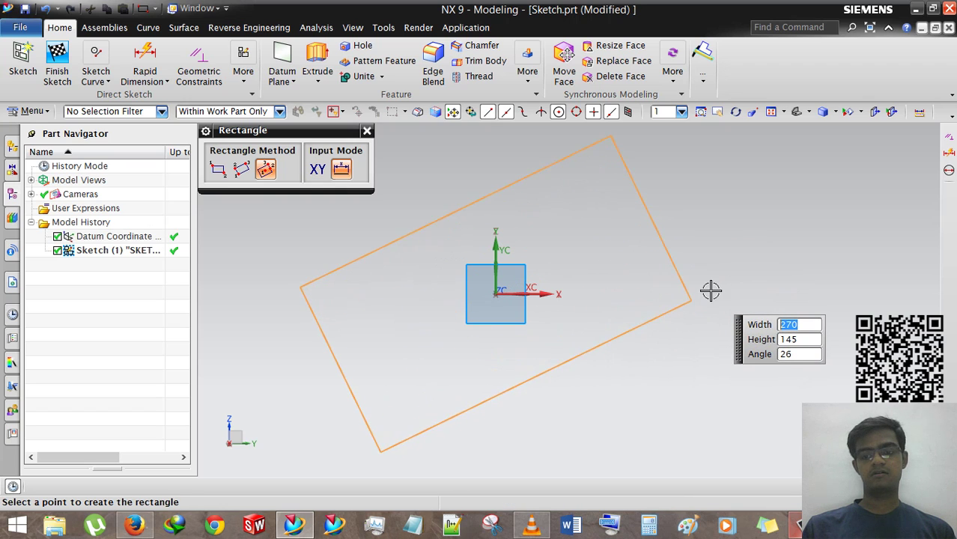
left_click(715, 278)
key("Escape")
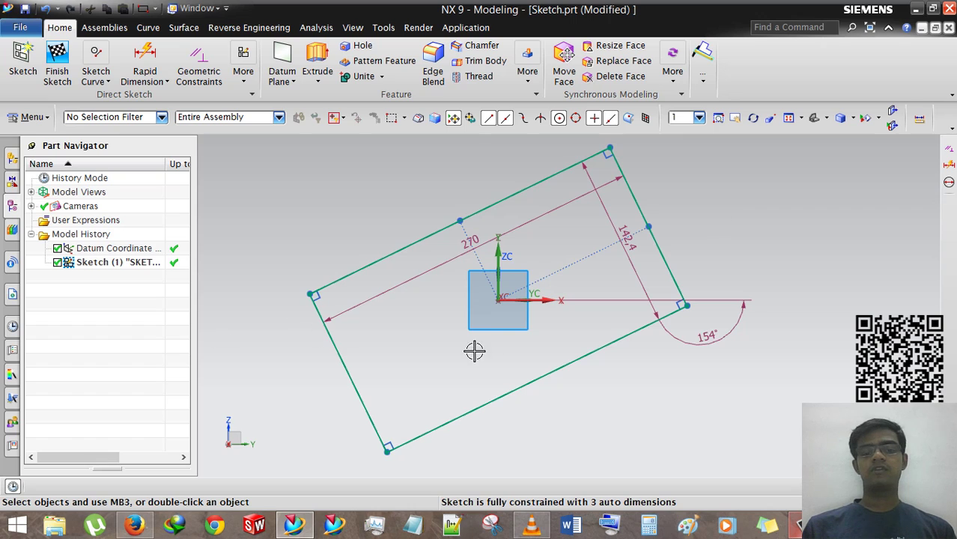
- Delete the tilted rectangle centred on the origin together with its midpoint constraints and automatic dimensions
left_click(499, 301)
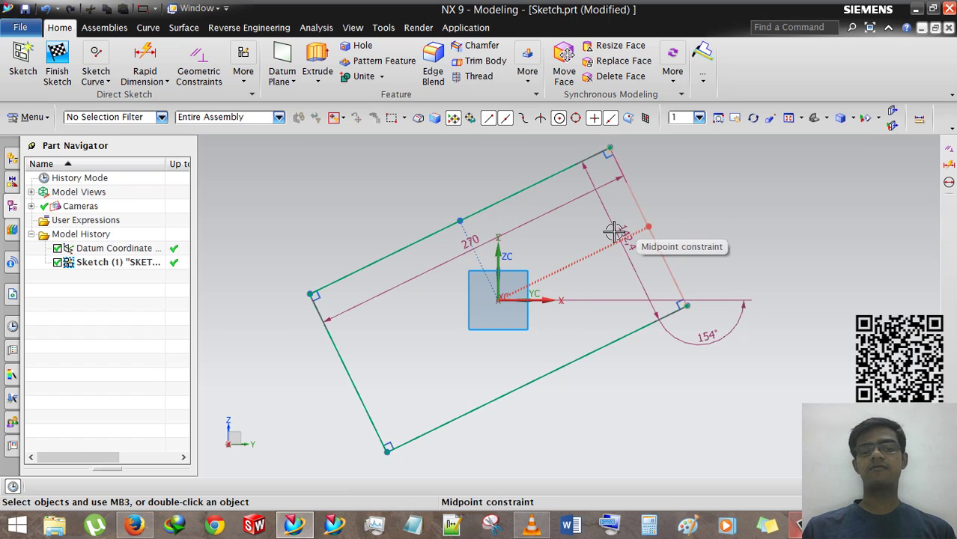
left_click(646, 225)
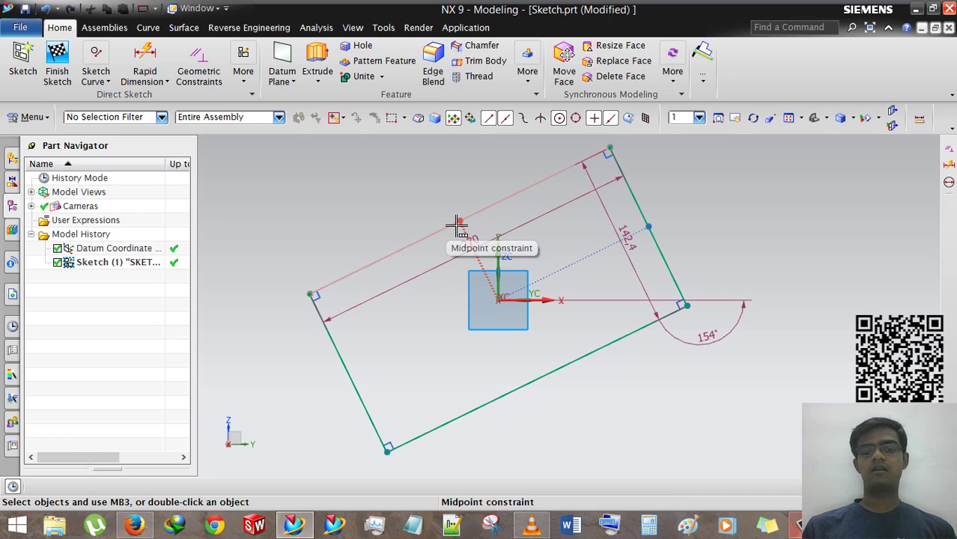
left_click(458, 223)
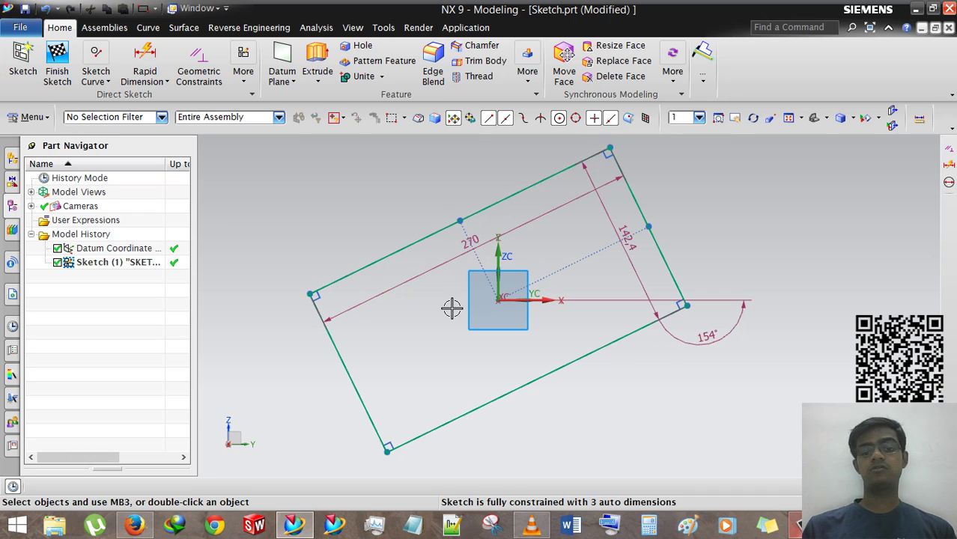
left_click(564, 370)
left_click(663, 252)
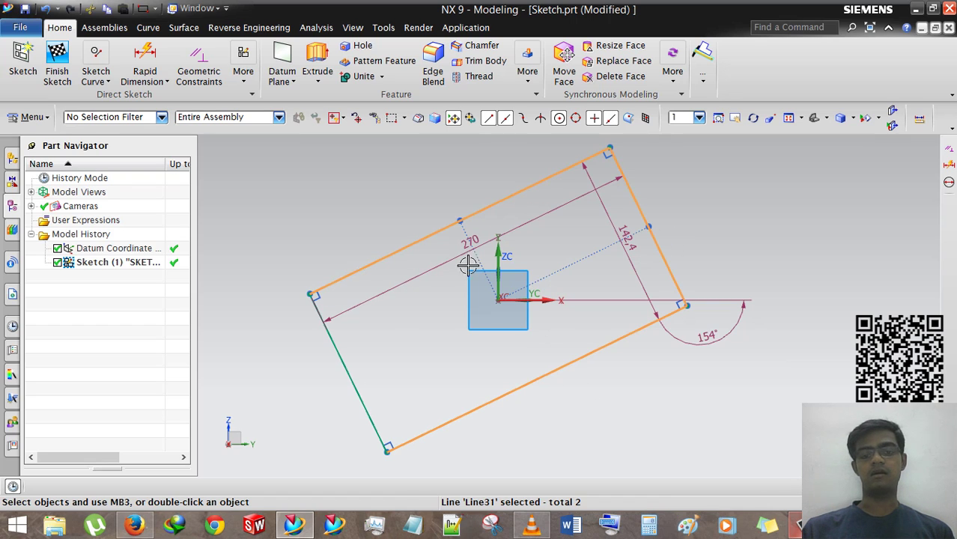
key("Delete")
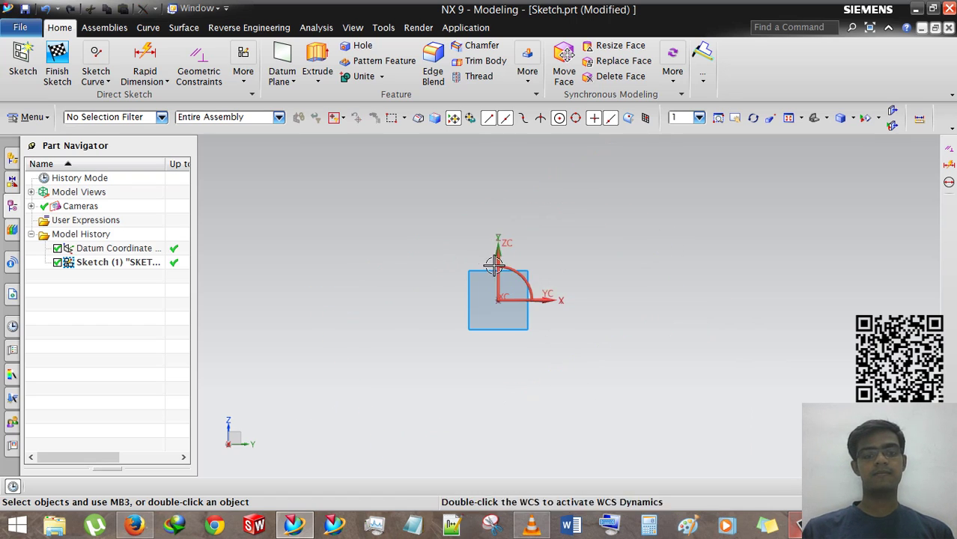
- Draw a three-point Arc of about 463.8 mm radius, starting at the sketch origin and ending below the X axis on the positive side
left_click(107, 82)
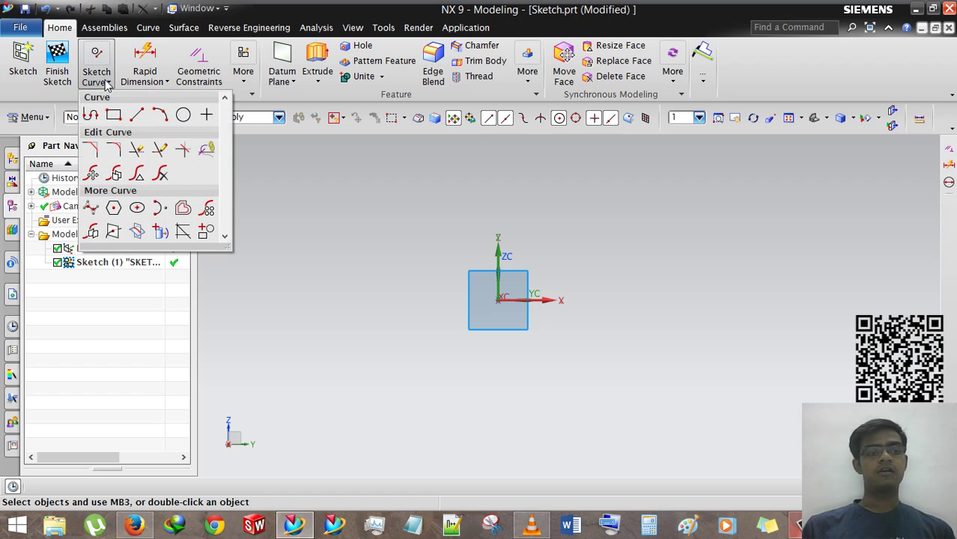
left_click(161, 116)
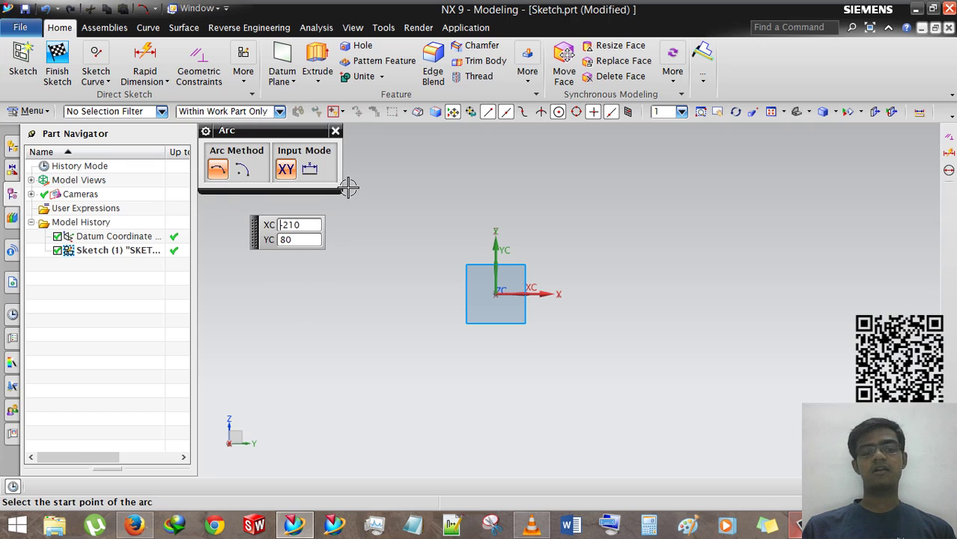
left_click(497, 295)
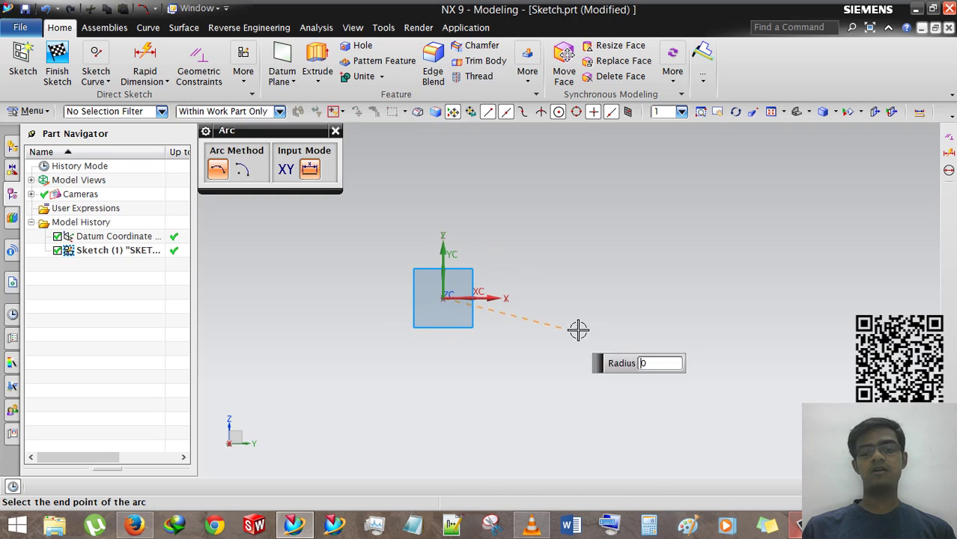
left_click(660, 299)
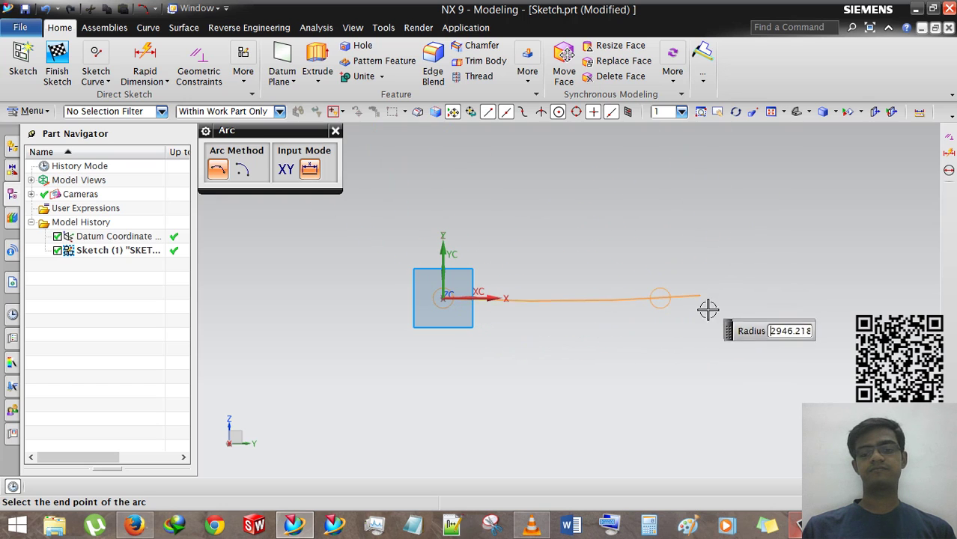
left_click(795, 400)
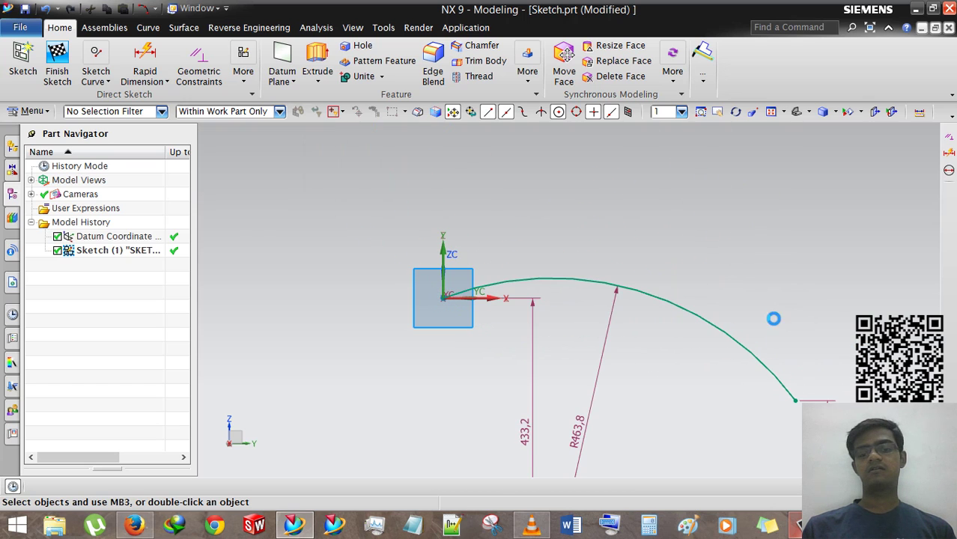
scroll(644, 277, "down", 3)
scroll(617, 301, "up", 1)
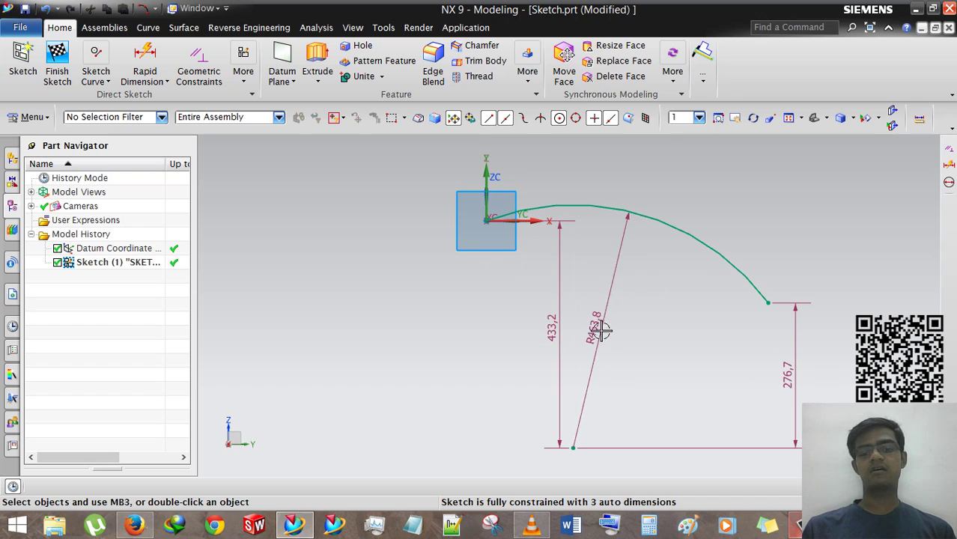
- Set the arc's radius dimension to 600 mm
double_click(627, 319)
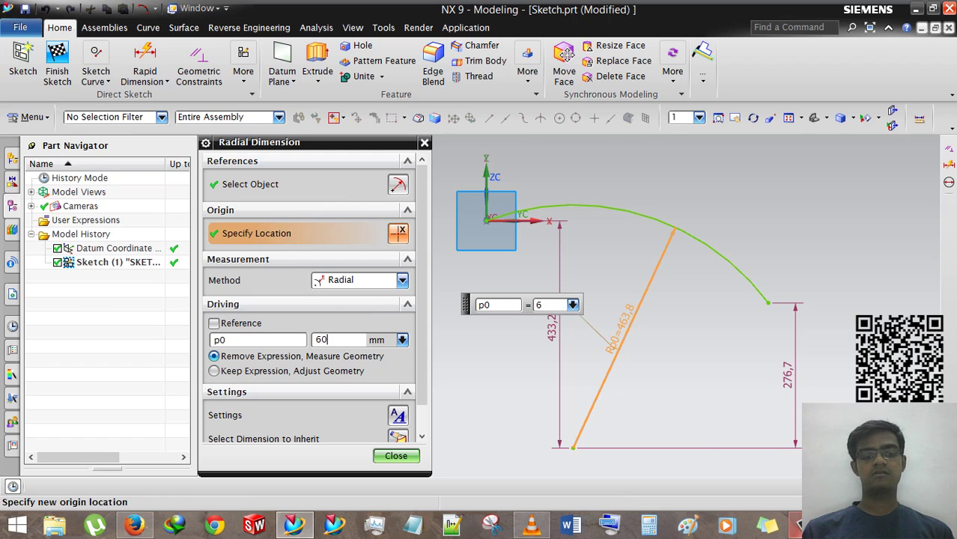
scroll(584, 306, "down", 3)
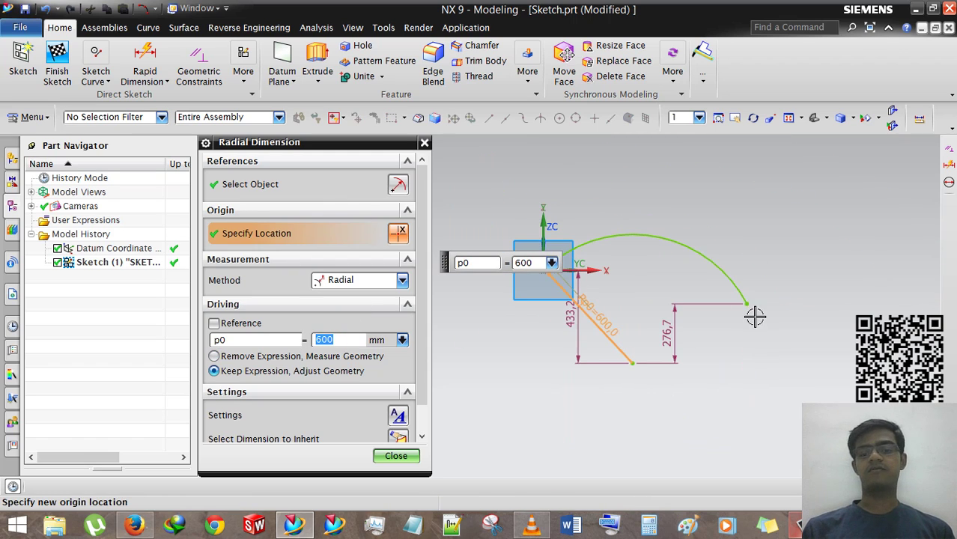
middle_click(708, 300)
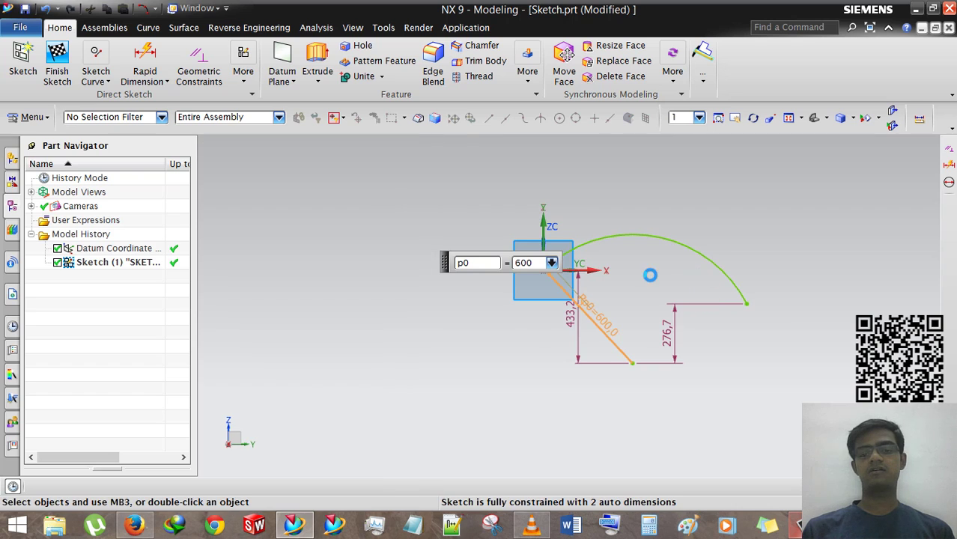
- Delete the three-point arc with the 600 mm radius from the sketch
scroll(626, 259, "up", 2)
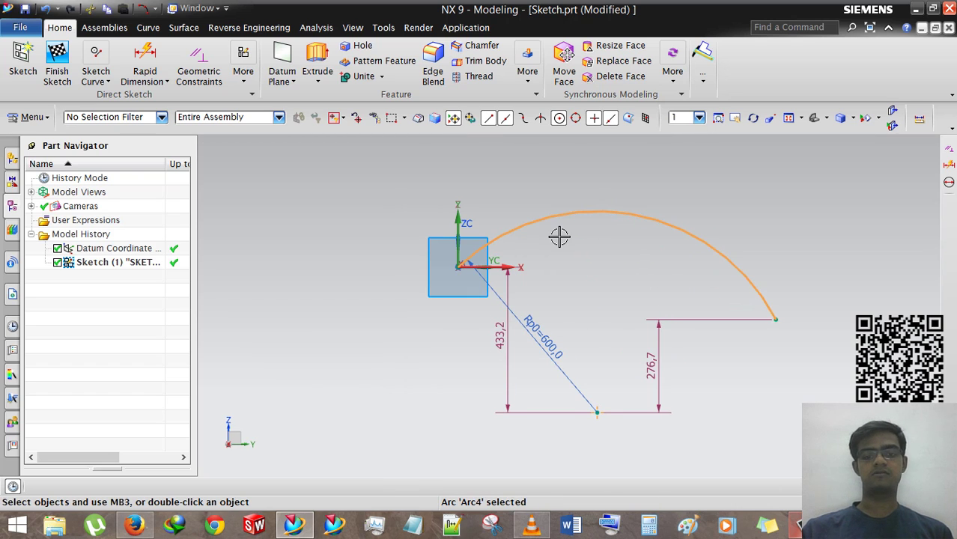
key("Delete")
- Draw an Arc by Center and Endpoints on the sketch origin, about 560.3 mm in radius, sweeping about 133.4° counterclockwise from the positive X axis
left_click(96, 78)
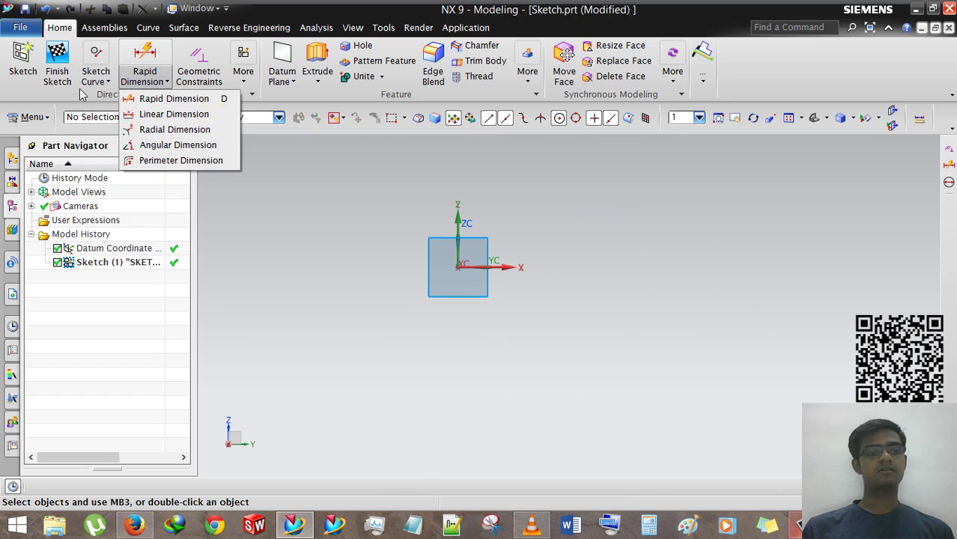
left_click(240, 157)
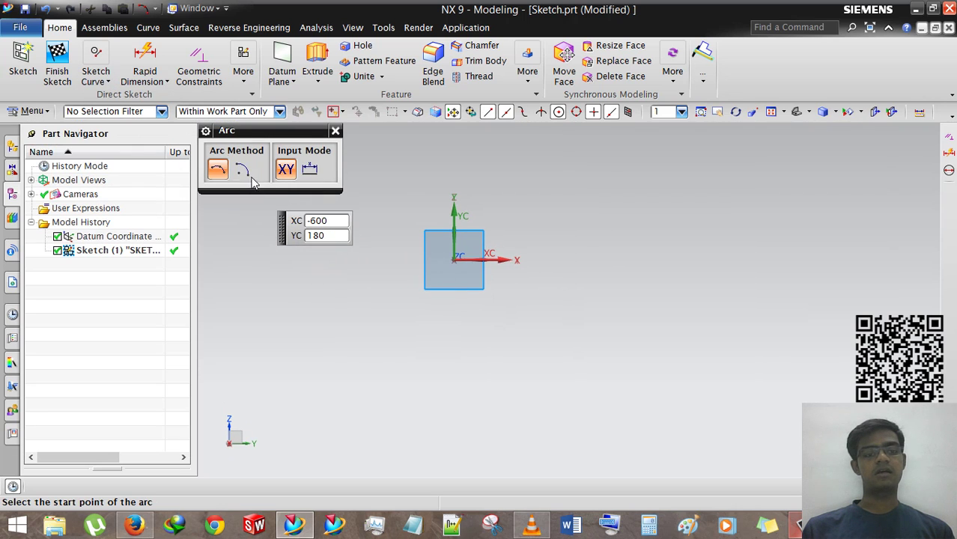
left_click(241, 170)
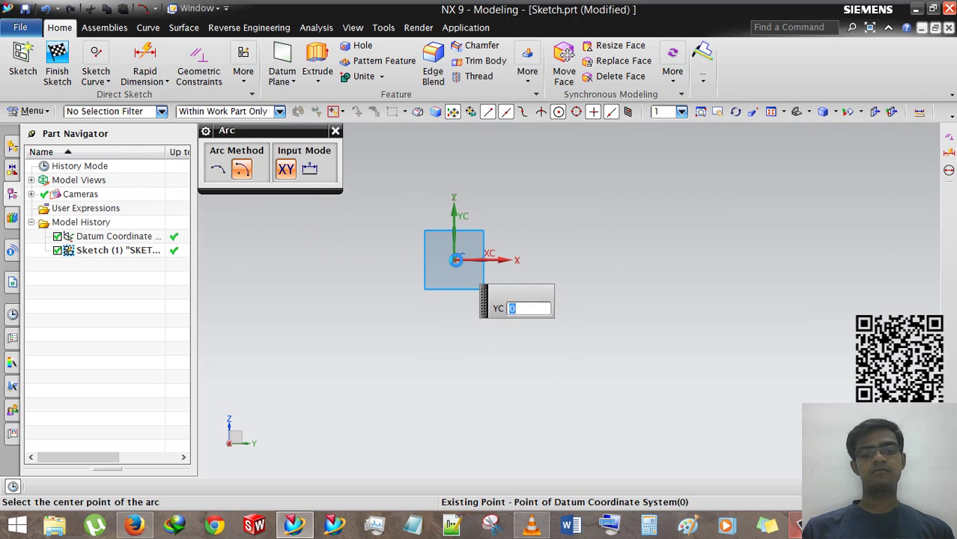
left_click(454, 258)
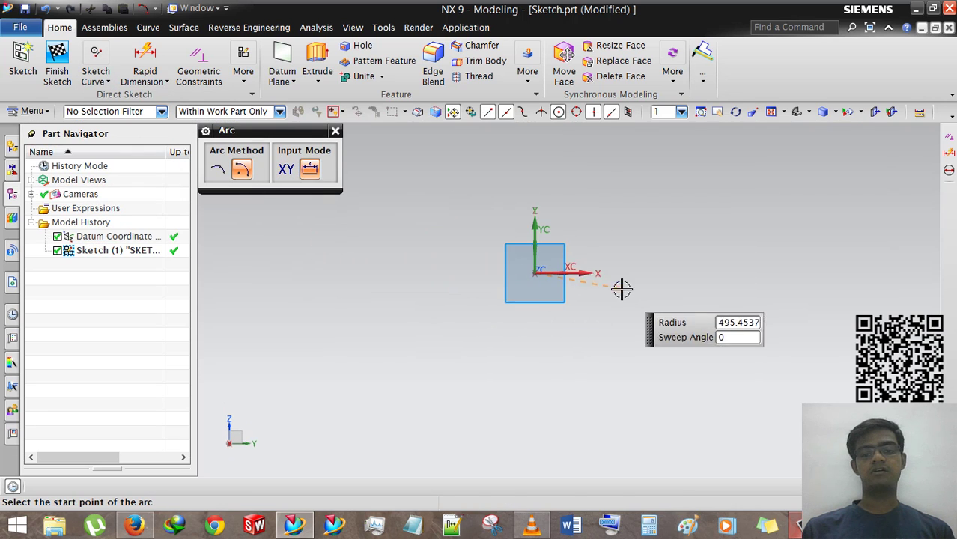
left_click(664, 274)
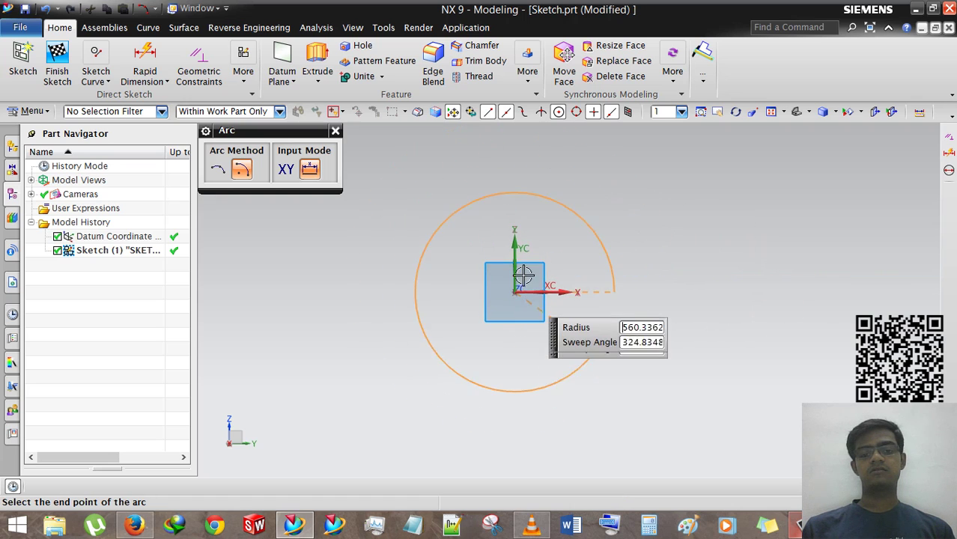
left_click(431, 198)
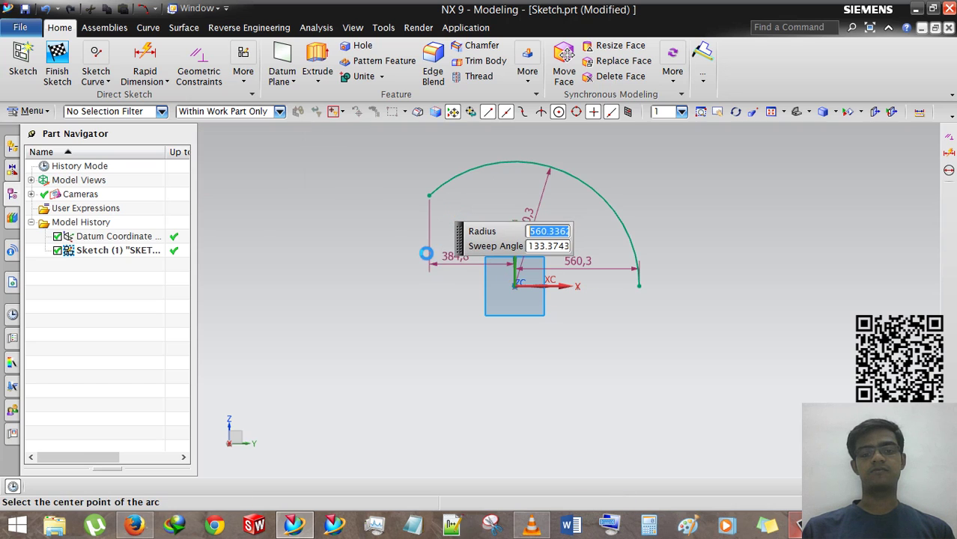
key("Escape")
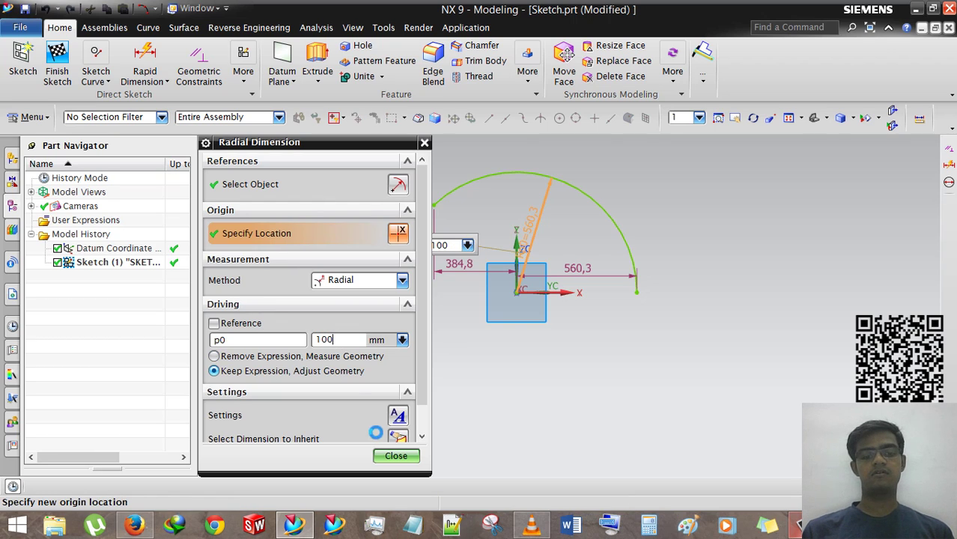
- Set the arc's radius to 100 mm and move its radial dimension outside the arc, near the upper end on the negative X side
left_click(397, 457)
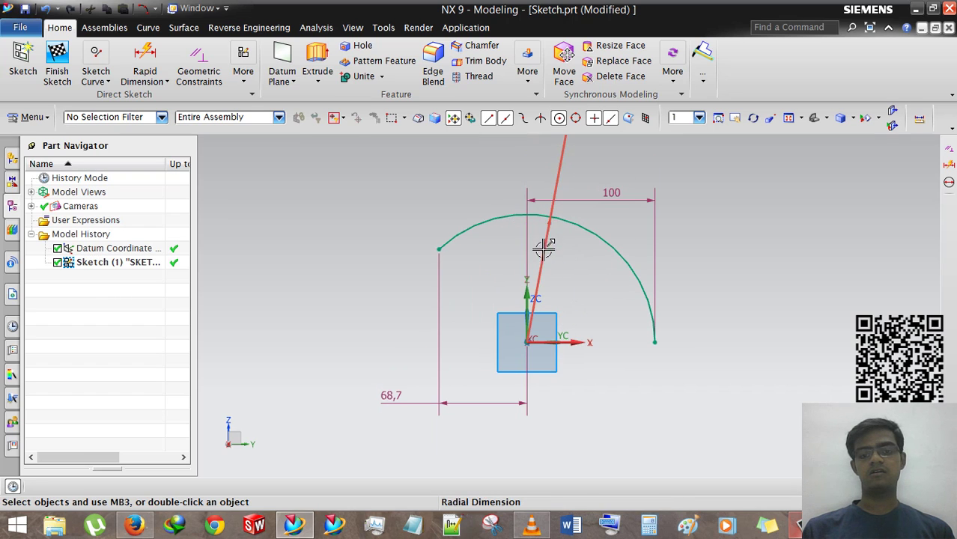
mouse_move(551, 242)
left_mouse_down()
mouse_move(560, 149)
mouse_move(440, 232)
mouse_move(427, 211)
left_mouse_up()
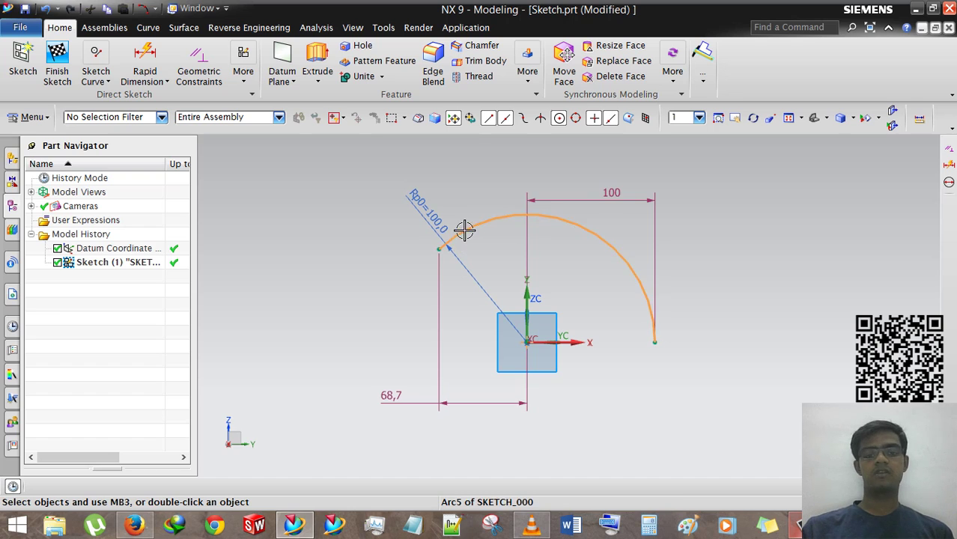
- Delete the 100 mm radius arc centred on the sketch origin
left_click(466, 228)
key("Delete")
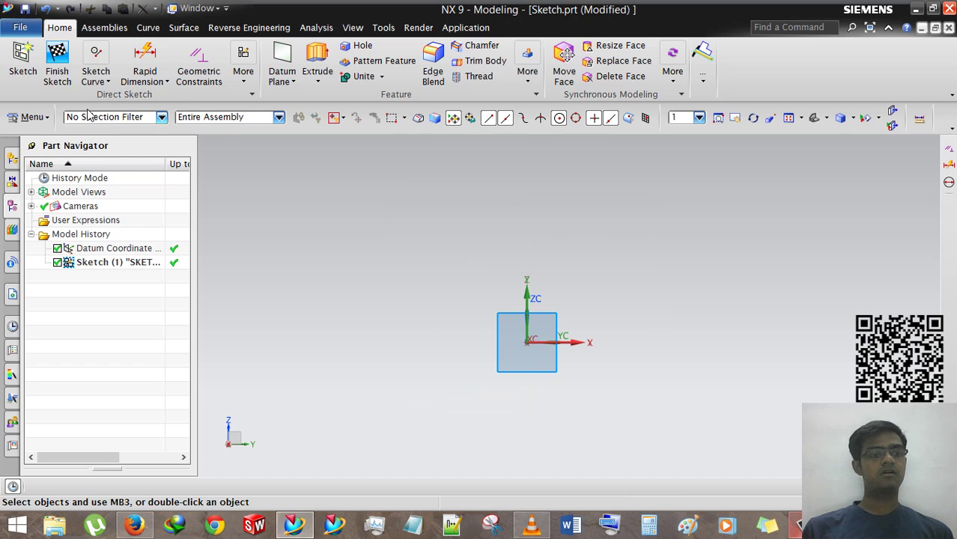
- Draw a Circle by Center and Diameter on the sketch origin with a diameter of 200 mm
left_click(92, 78)
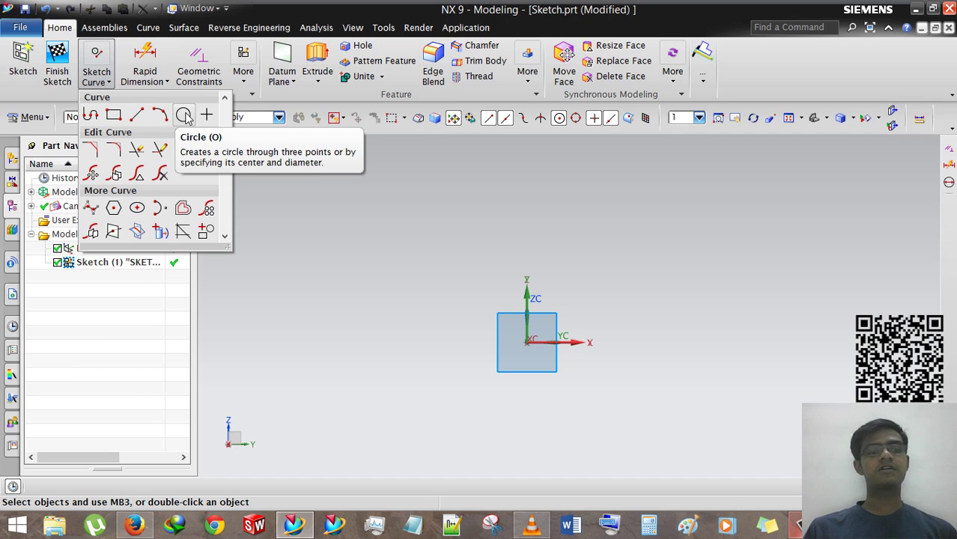
left_click(185, 116)
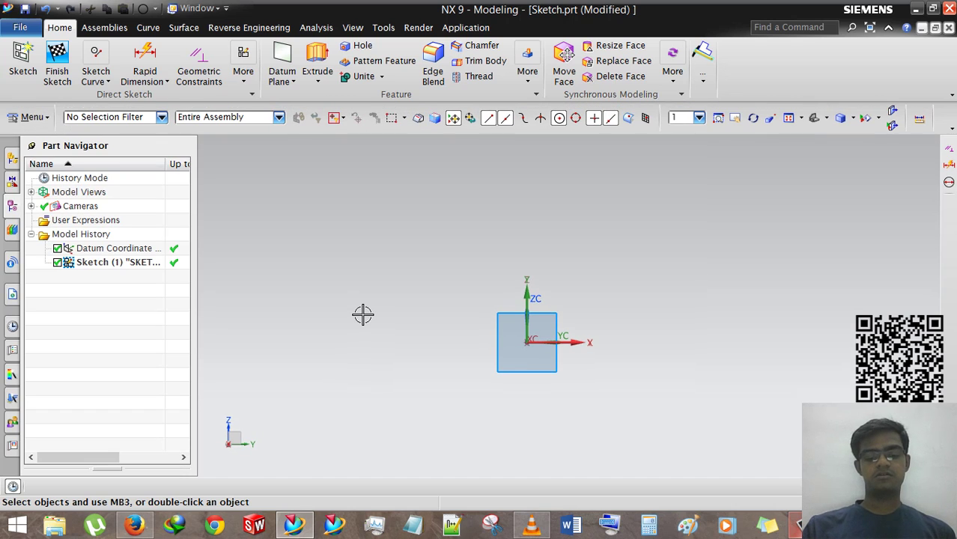
key("o")
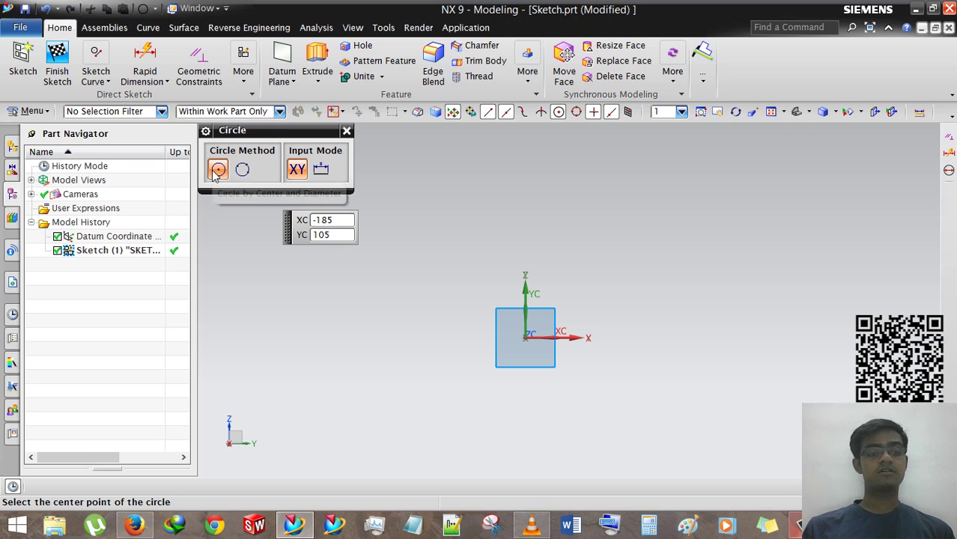
left_click(90, 81)
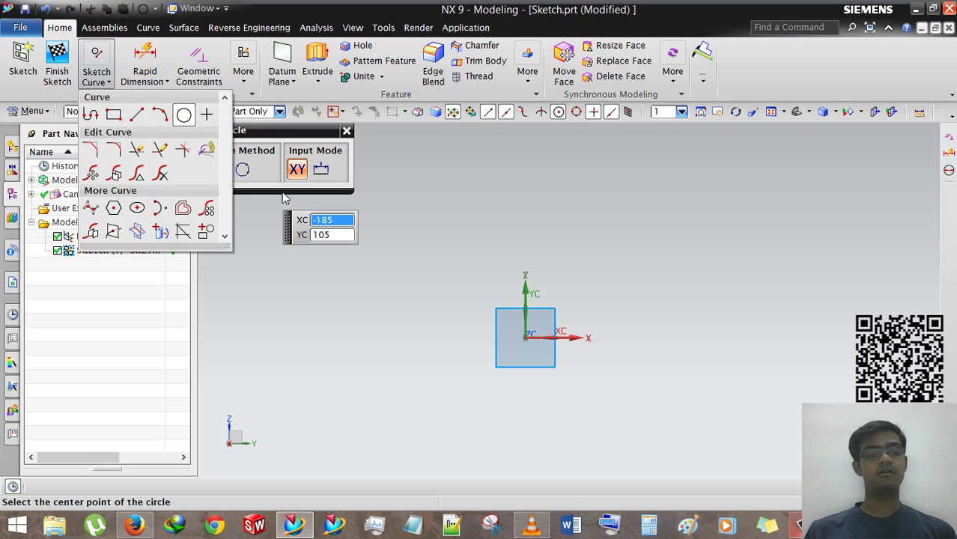
left_click(252, 259)
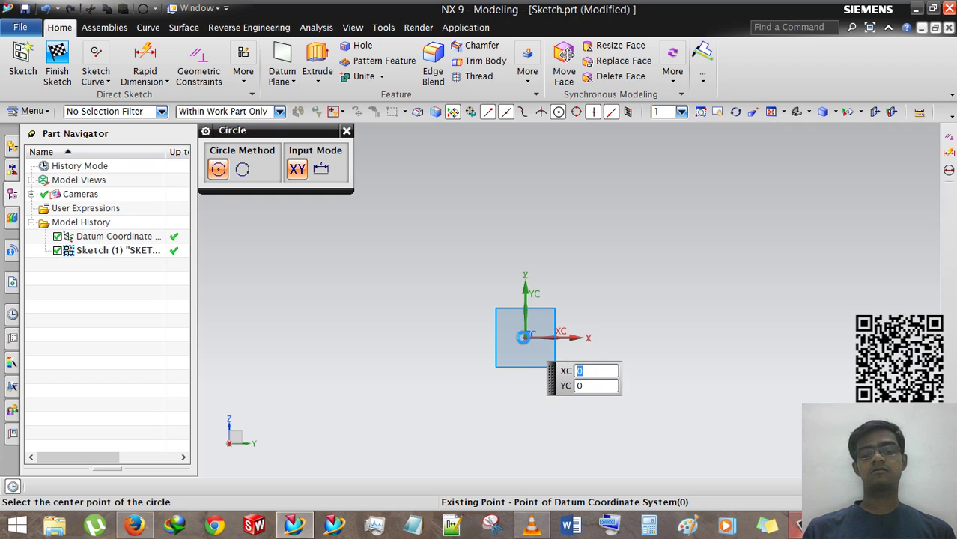
left_click(524, 338)
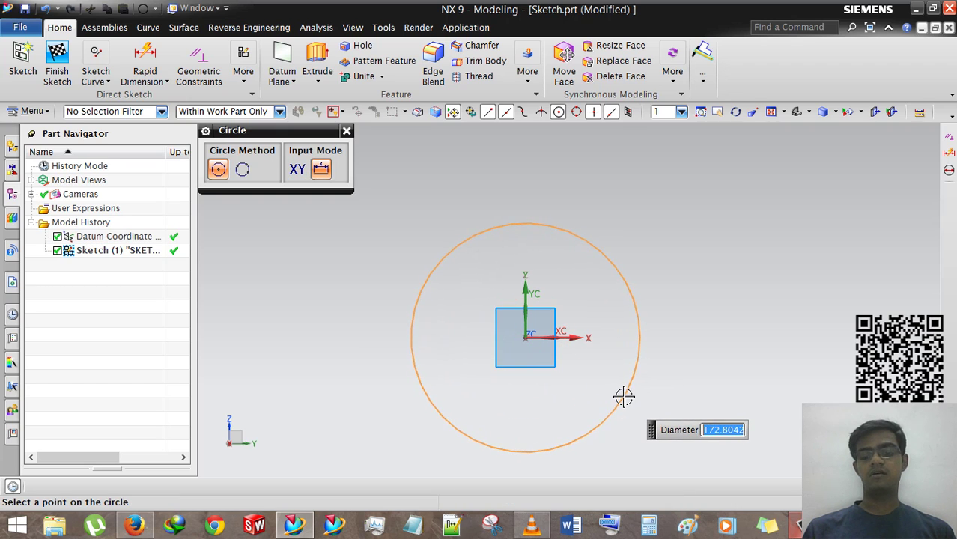
key("Return")
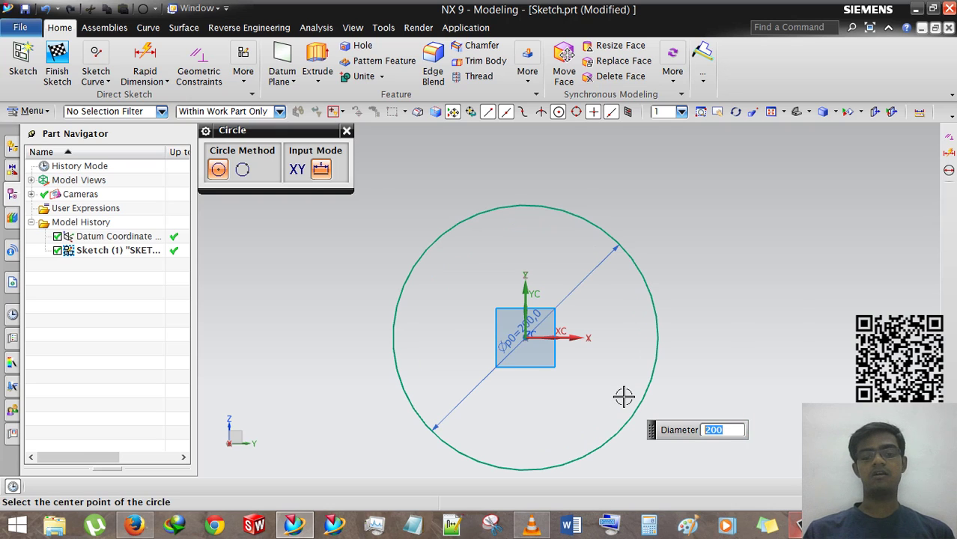
key("Escape")
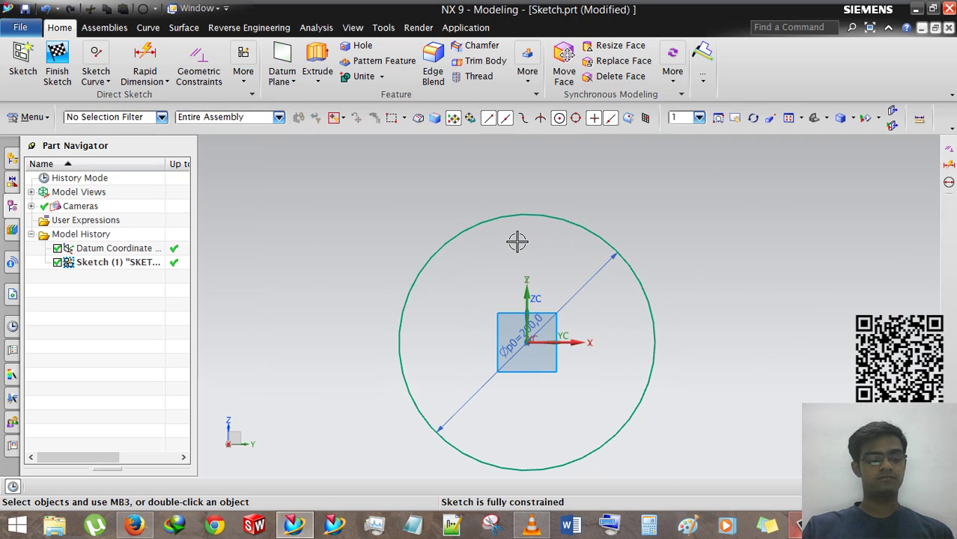
- Undo the 200 mm circle
key("ctrl+z")
left_click(105, 79)
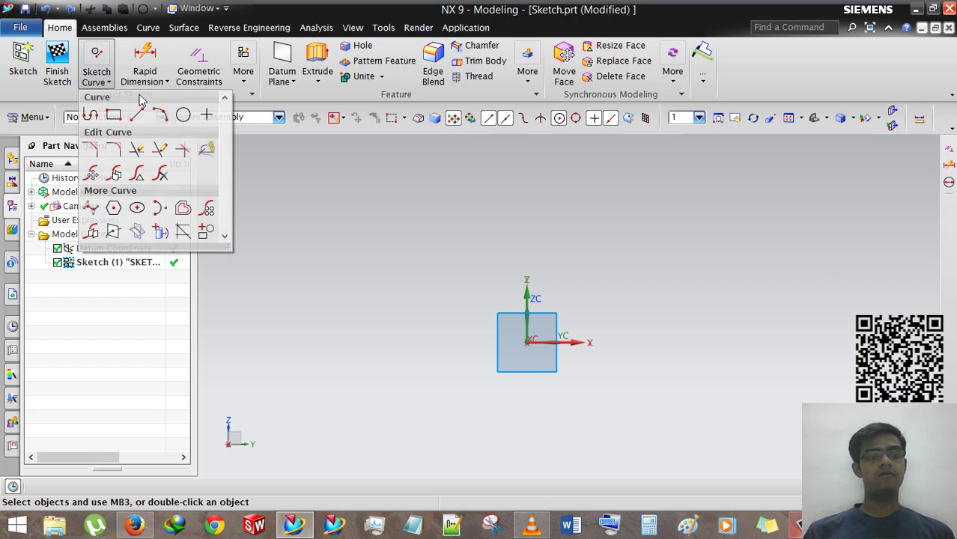
left_click(183, 115)
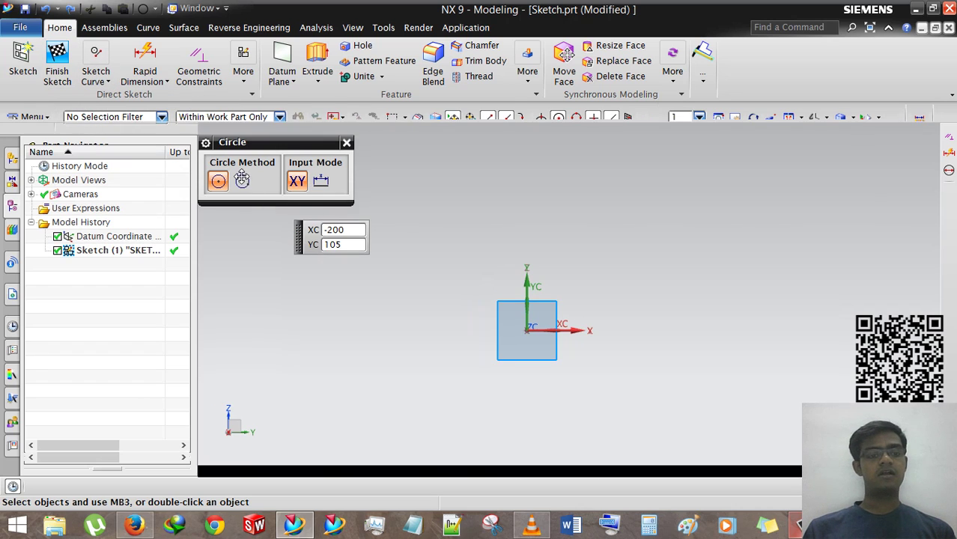
left_click(242, 178)
left_click(347, 131)
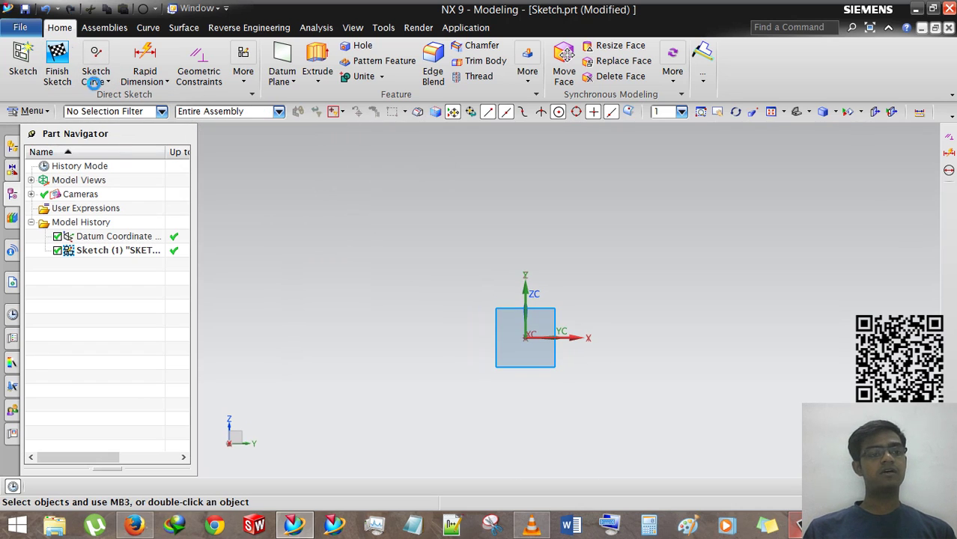
- Draw a Profile of three connected lines: a horizontal one about 210 mm, one about 225 mm at 235°, and one about 138.6 mm rising towards negative X
left_click(96, 82)
left_click(92, 114)
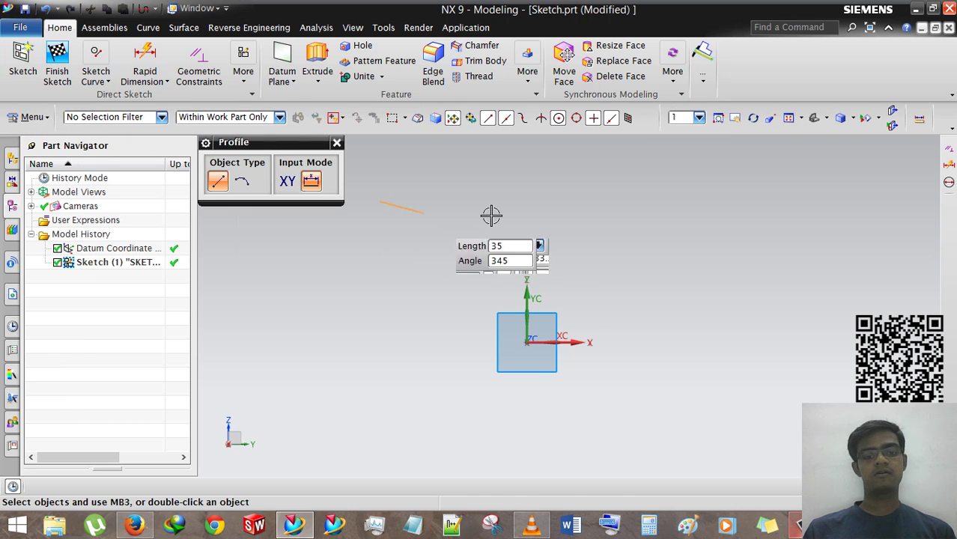
left_click(650, 196)
left_click(481, 436)
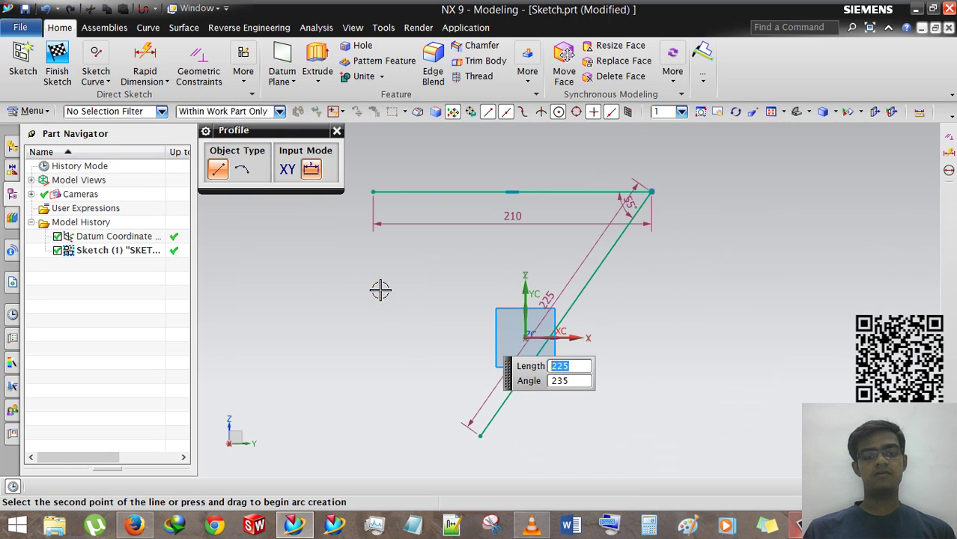
left_click(374, 289)
key("Escape")
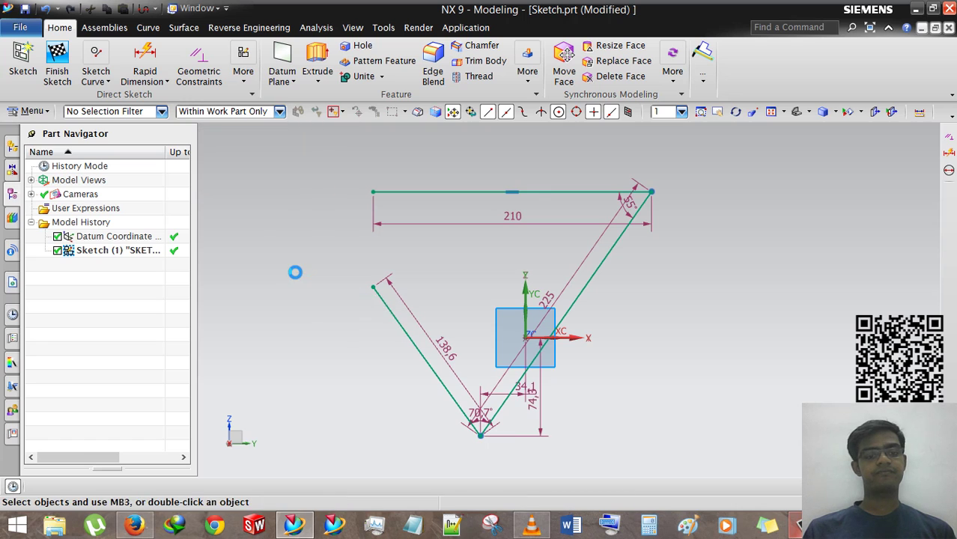
- Draw a three-point Circle about 143.9 mm in diameter through the horizontal line's midpoint and a point on each of the two slanted lines
left_click(97, 78)
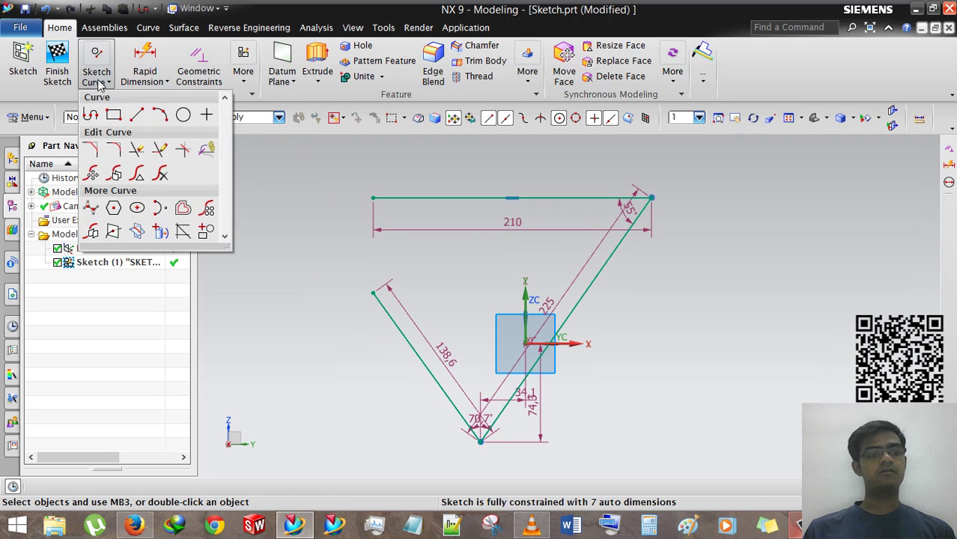
left_click(183, 116)
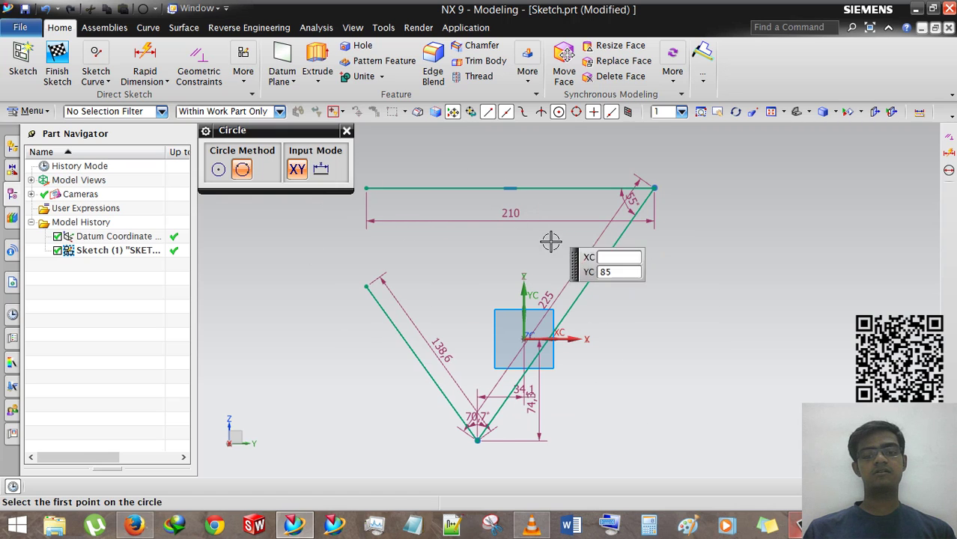
left_click(509, 188)
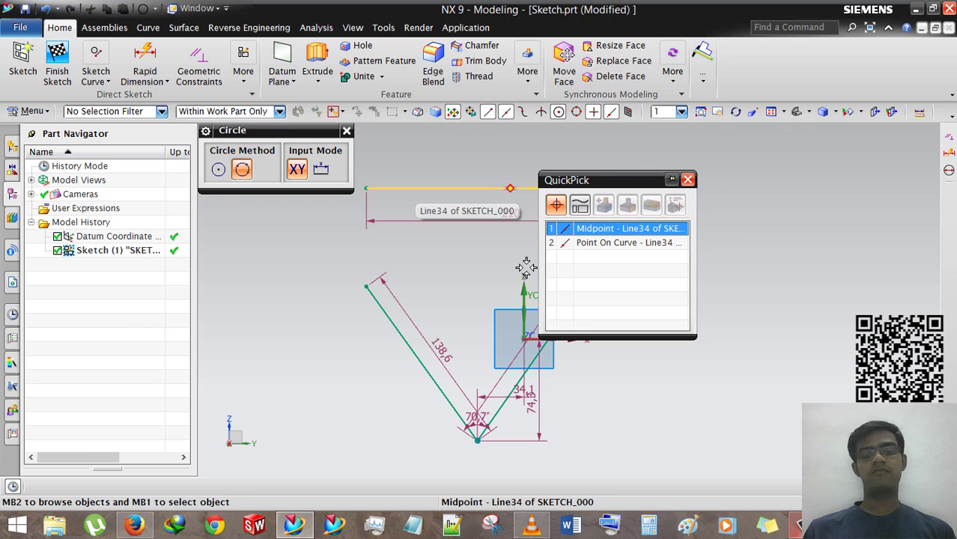
left_click(588, 233)
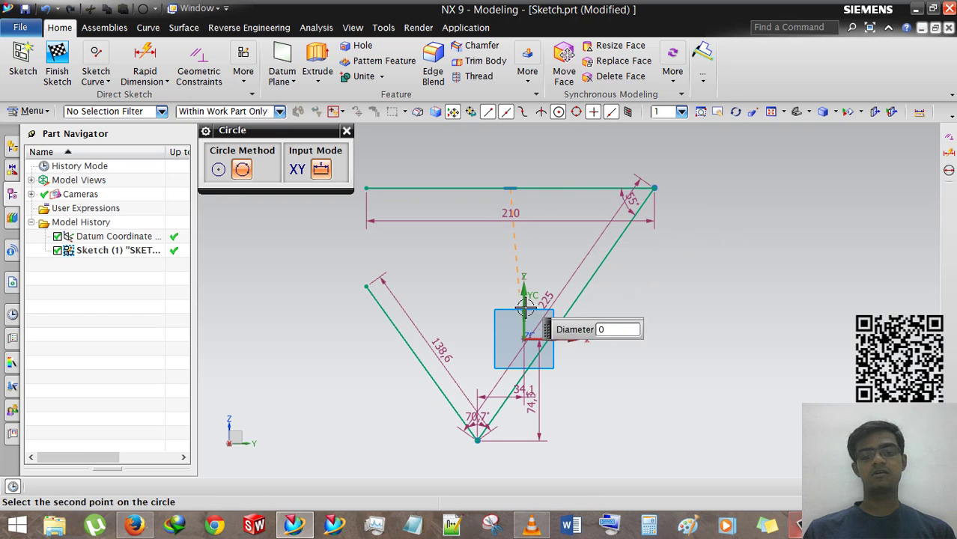
left_click(562, 318)
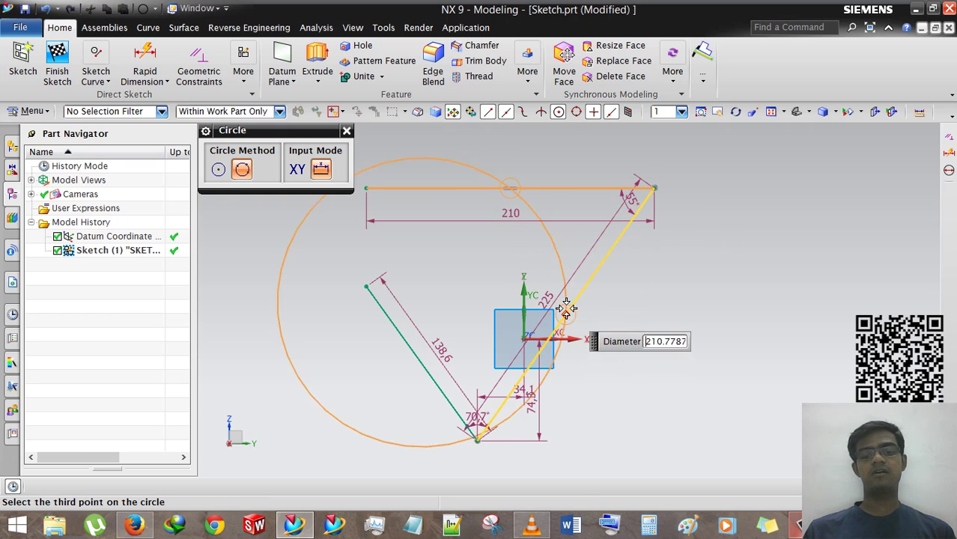
left_click(418, 365)
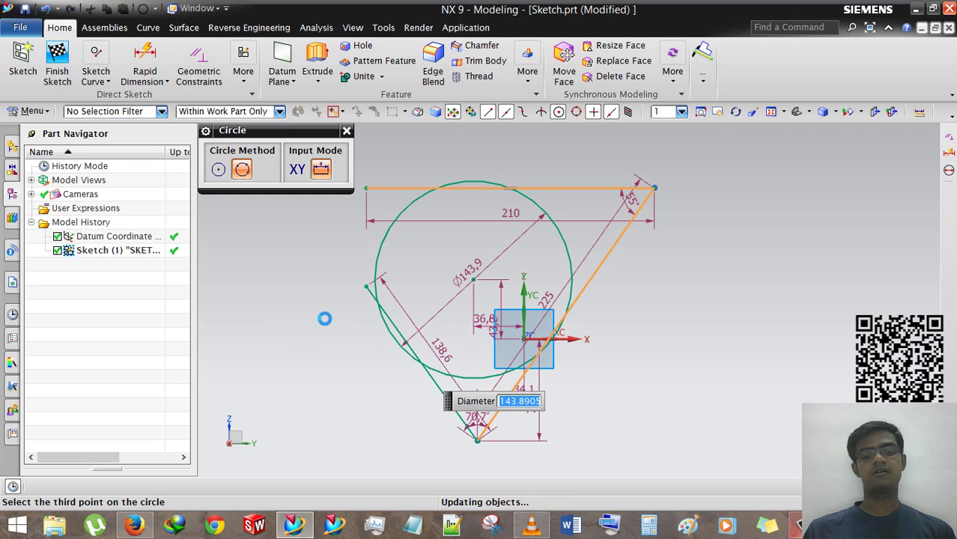
key("Escape")
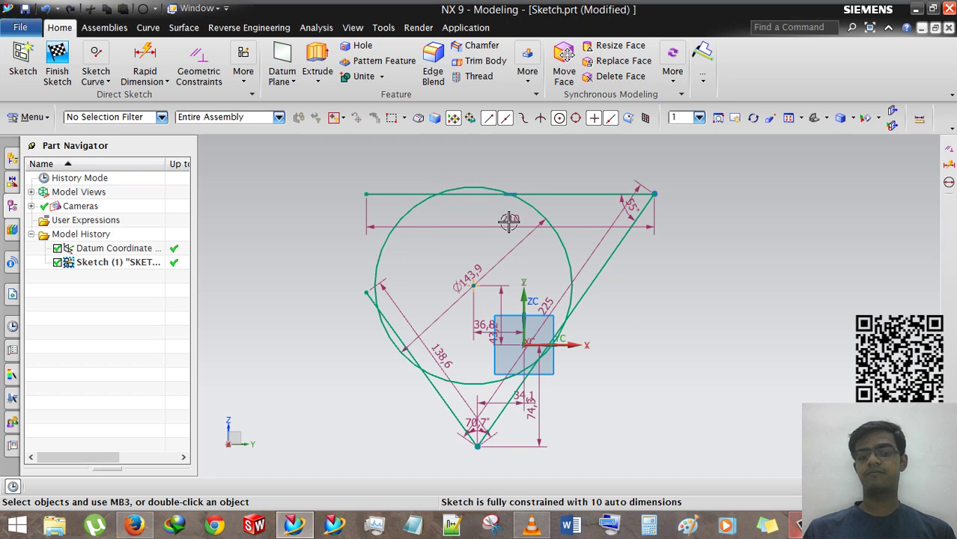
- Delete the three-point circle and the three connected profile lines from the sketch
scroll(557, 232, "down", 1)
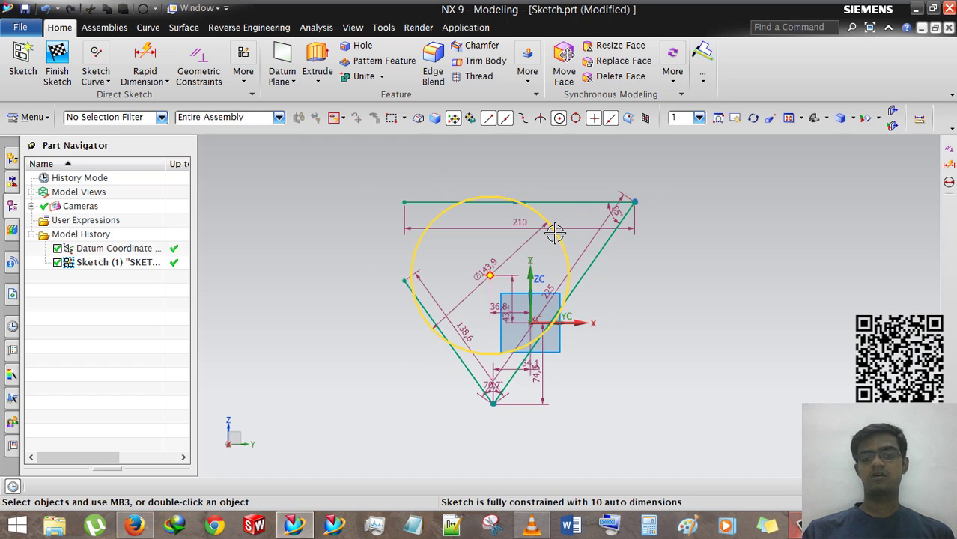
left_click(495, 192)
left_click(549, 203)
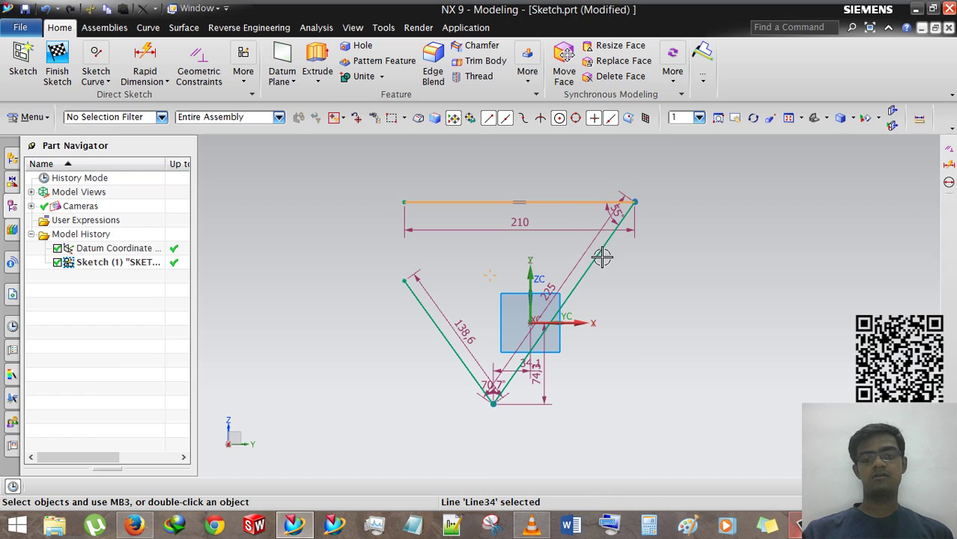
key("Delete")
left_click(428, 318)
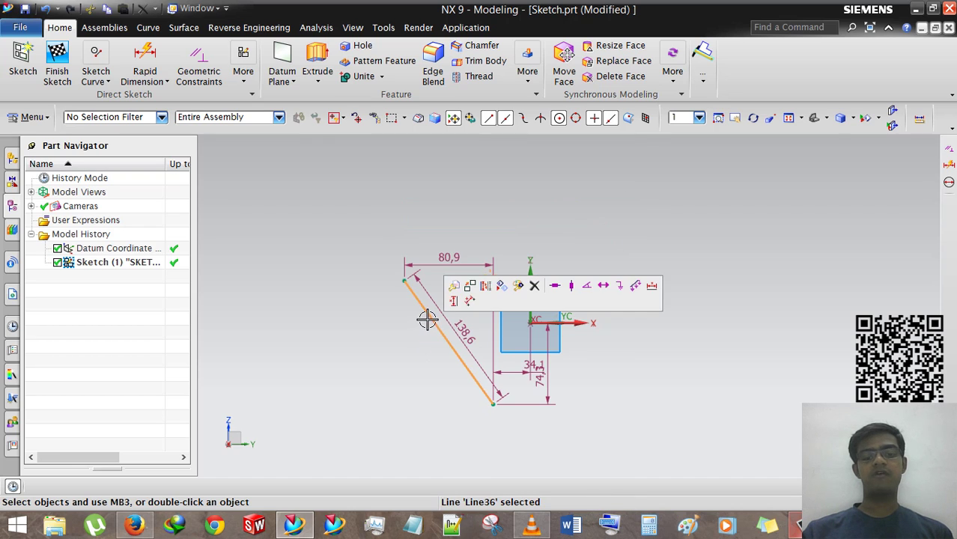
key("Delete")
- Place five freehand sketch points spread around the sketch origin with the Point tool
left_click(105, 81)
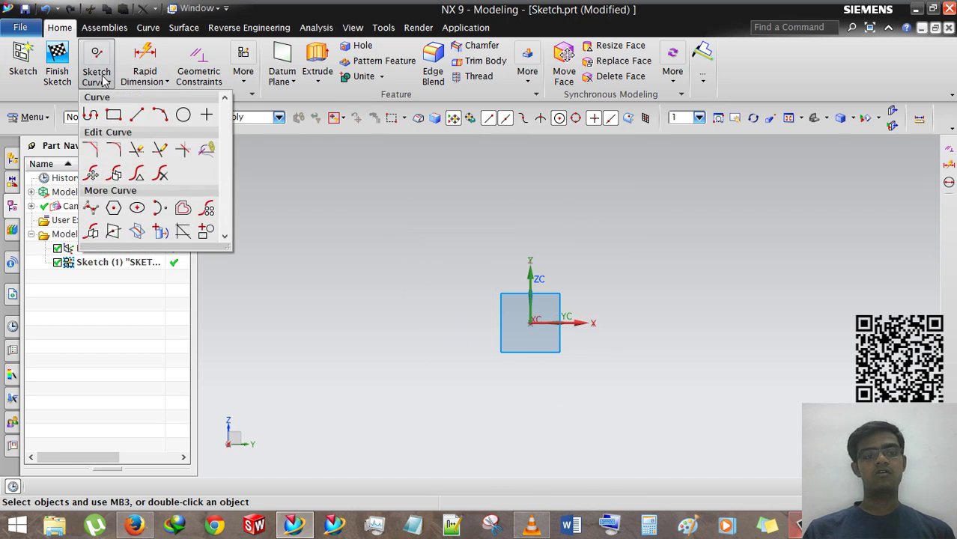
left_click(207, 116)
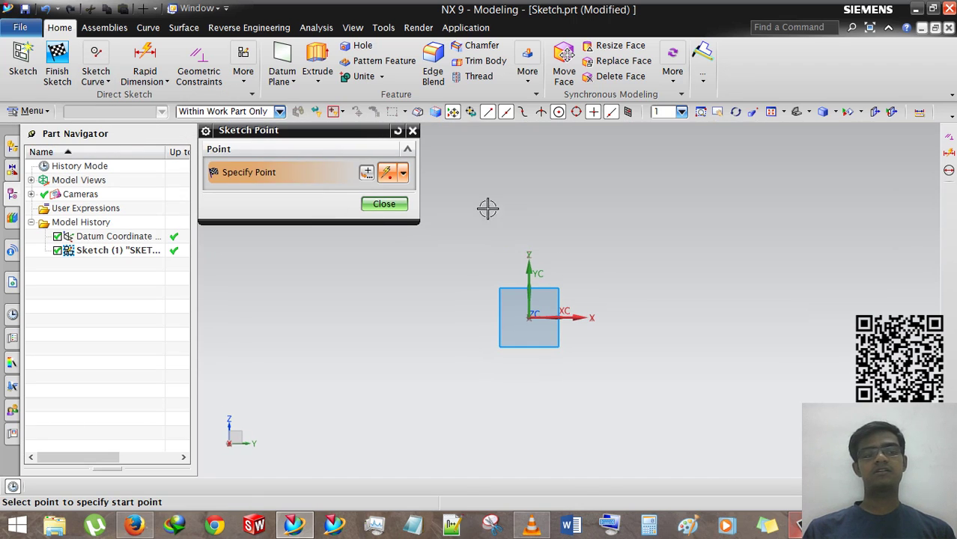
left_click(518, 177)
left_click(668, 204)
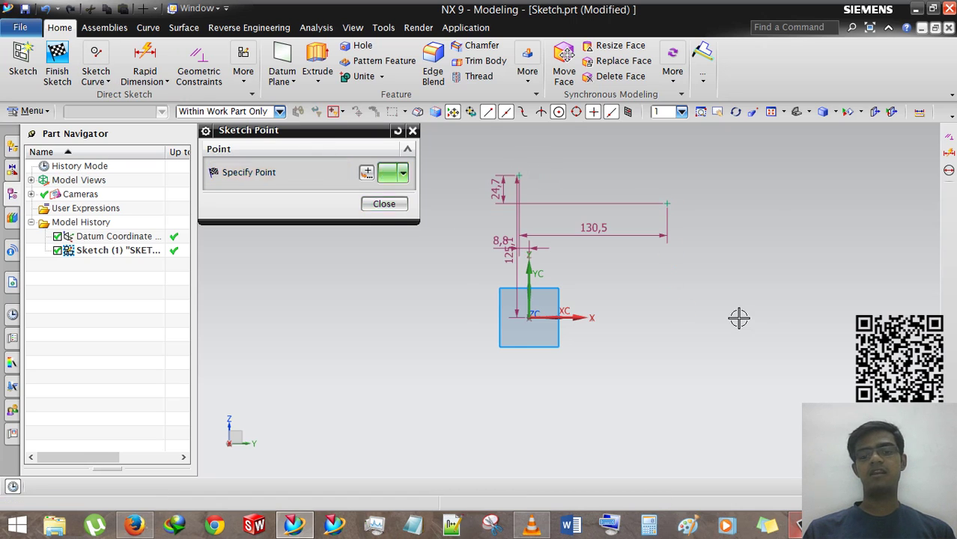
left_click(738, 318)
left_click(530, 416)
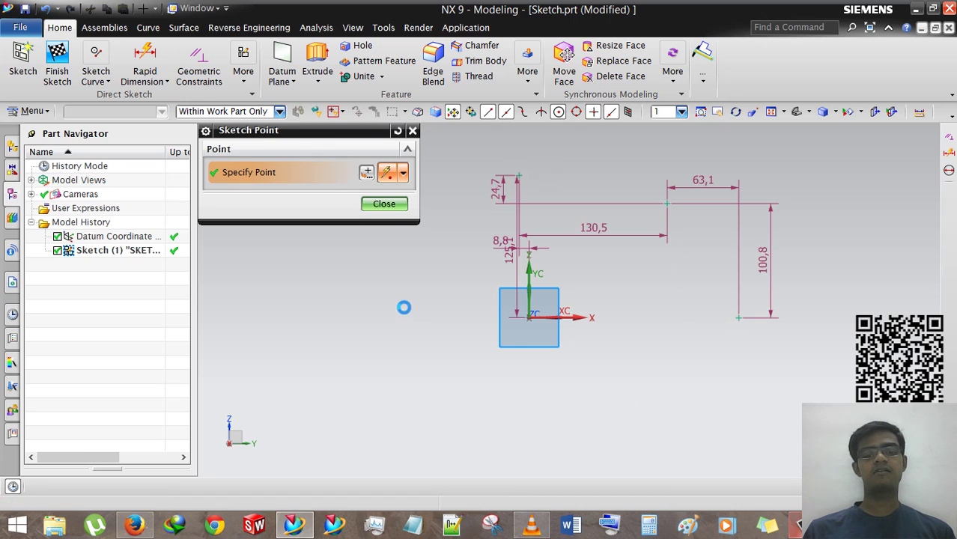
middle_click(338, 320)
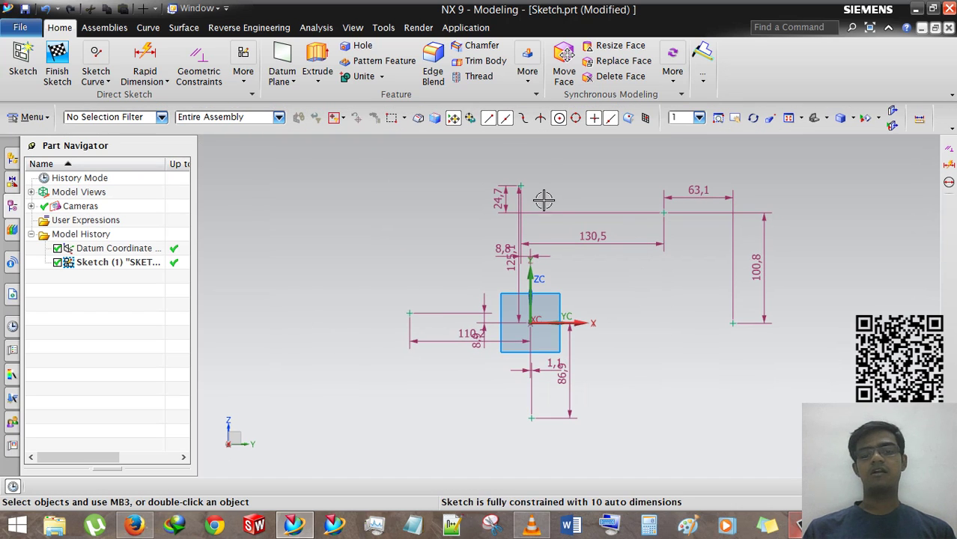
- Reposition the vertical dimension between the two upper points and move both points, bringing the one nearer positive X below the X axis
left_click_drag(562, 210, 554, 168)
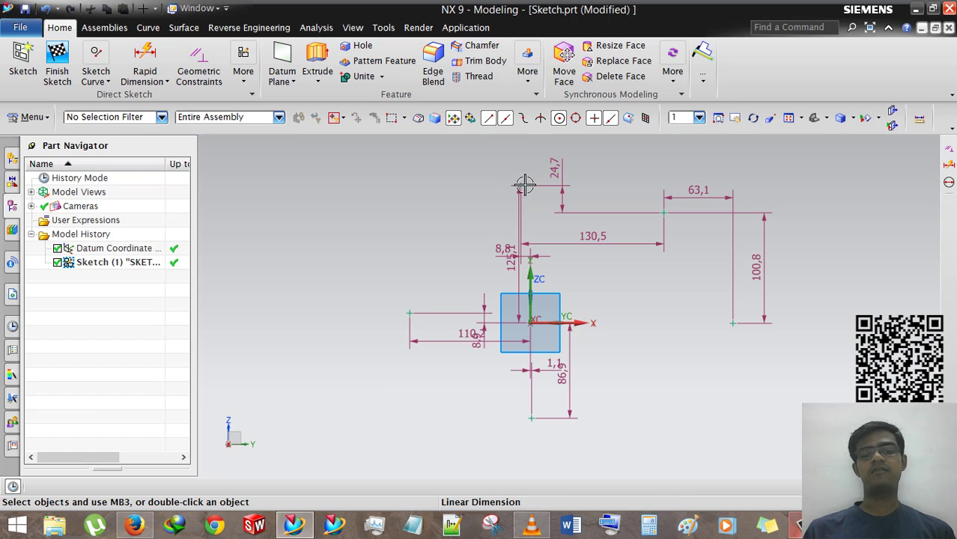
key("ctrl+z")
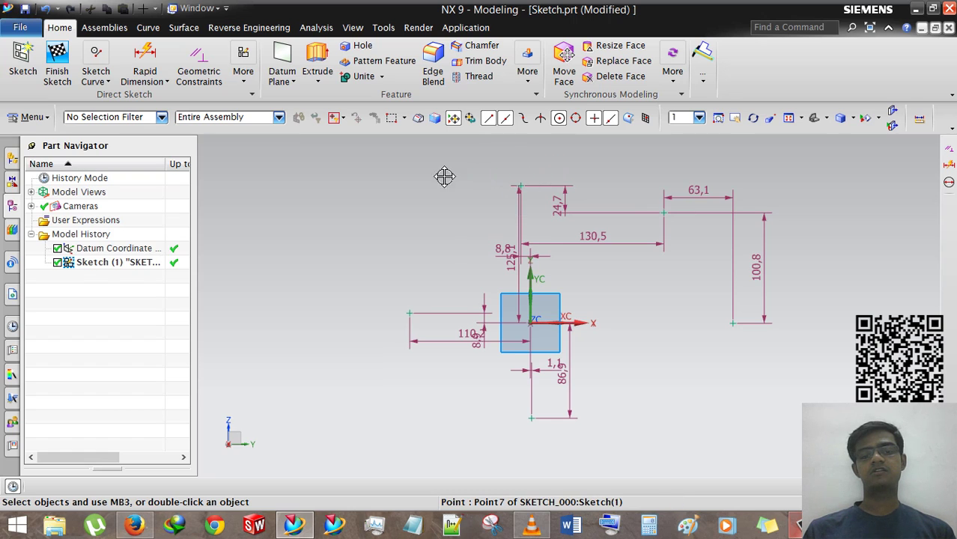
left_click_drag(444, 176, 414, 181)
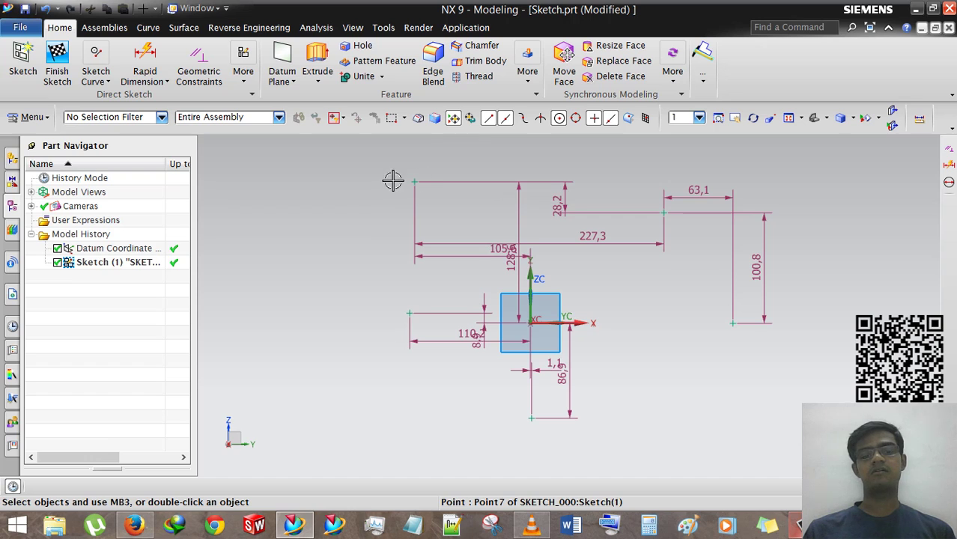
mouse_move(431, 331)
left_mouse_down()
mouse_move(686, 376)
mouse_move(517, 188)
left_mouse_up()
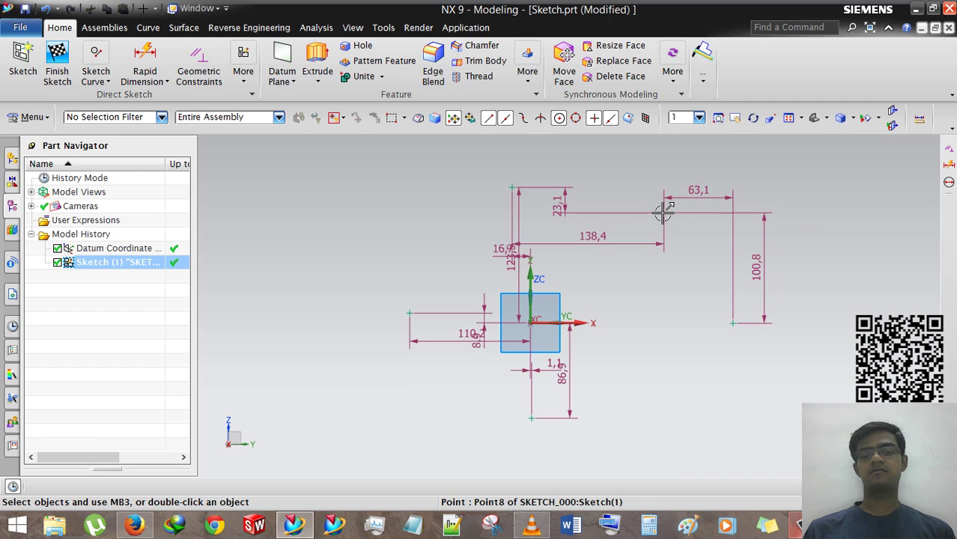
left_click_drag(601, 342, 662, 412)
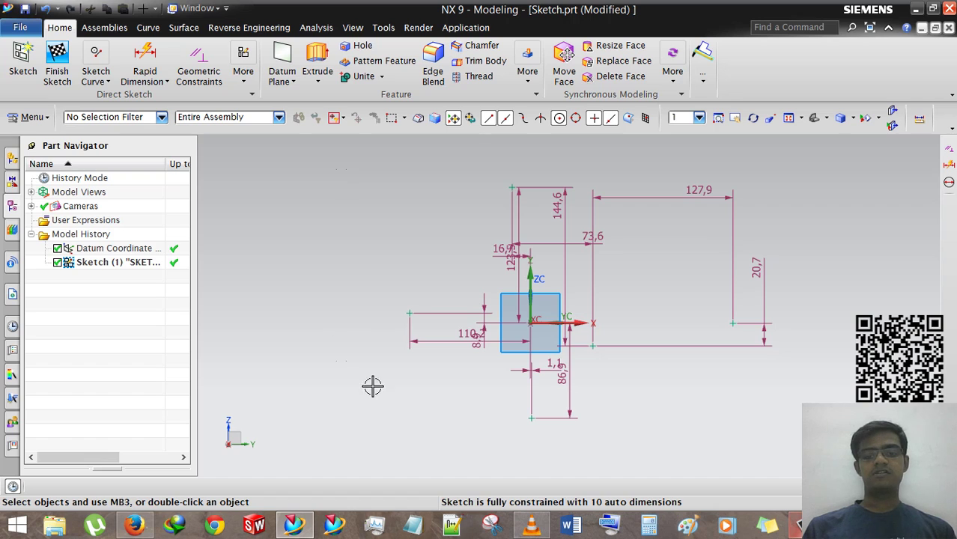
left_click_drag(334, 169, 794, 446)
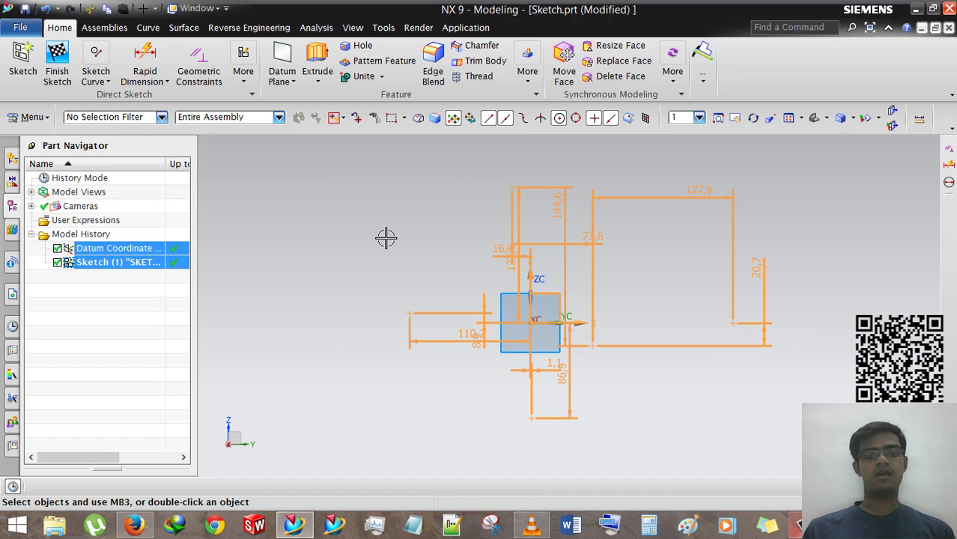
key("Escape")
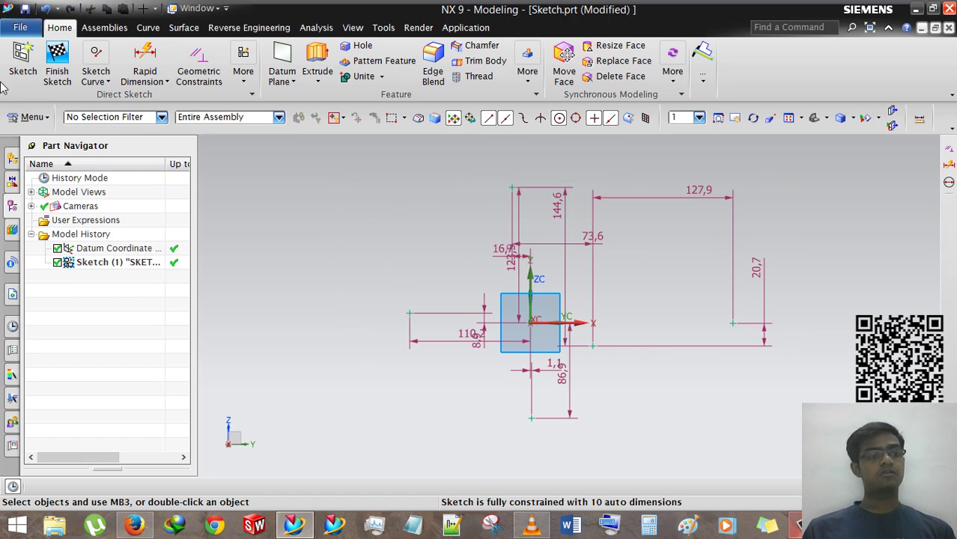
middle_click_drag(303, 194, 303, 194)
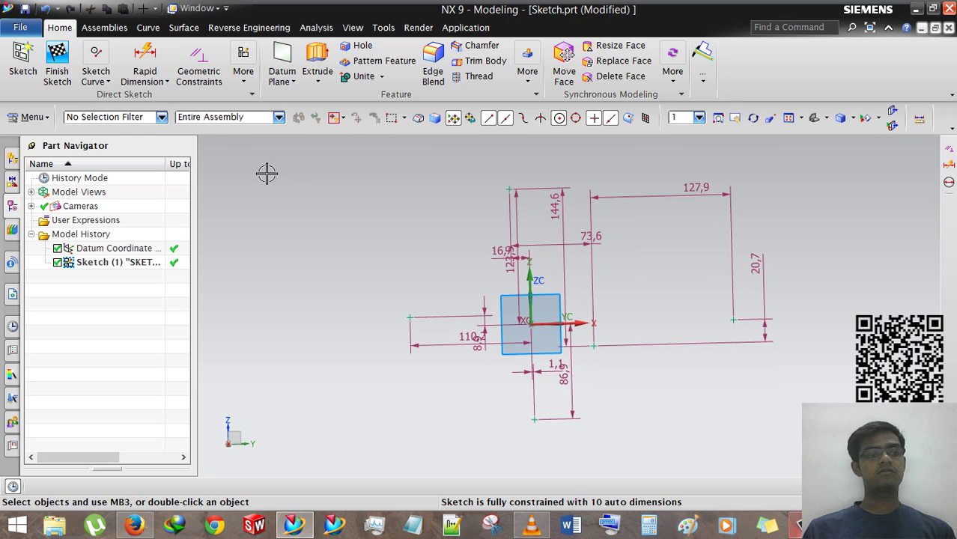
- Draw a three-point Circle about 169.4 mm in diameter above the sketch origin
left_click(97, 78)
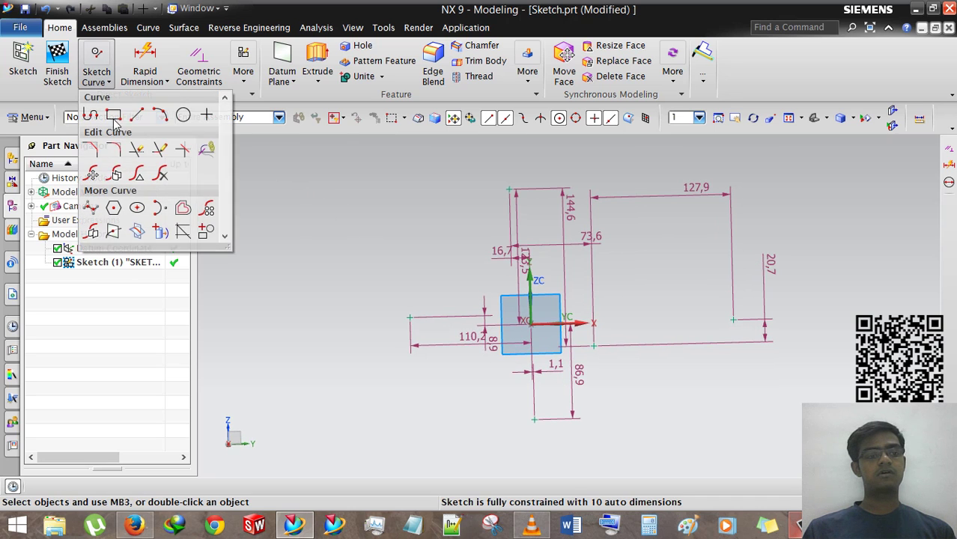
left_click(182, 114)
left_click(494, 292)
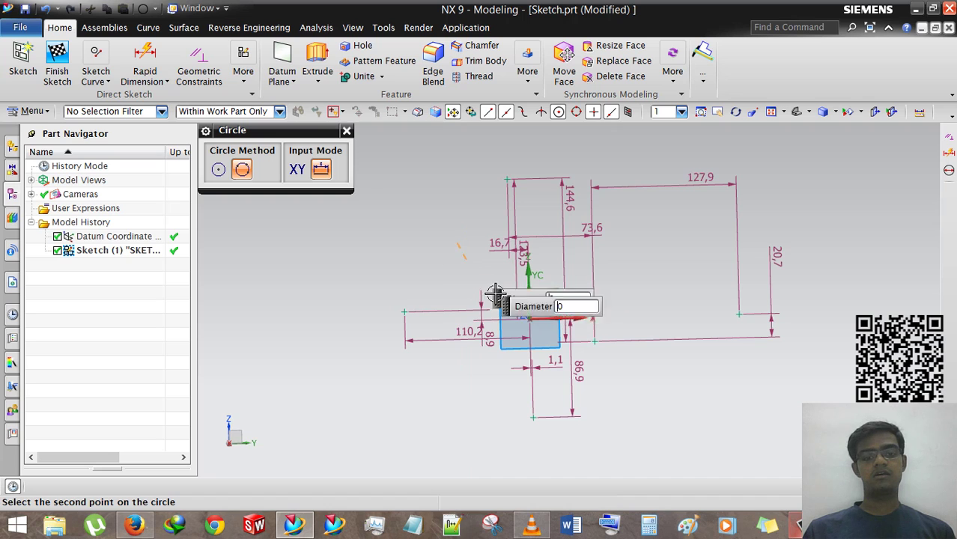
left_click(478, 283)
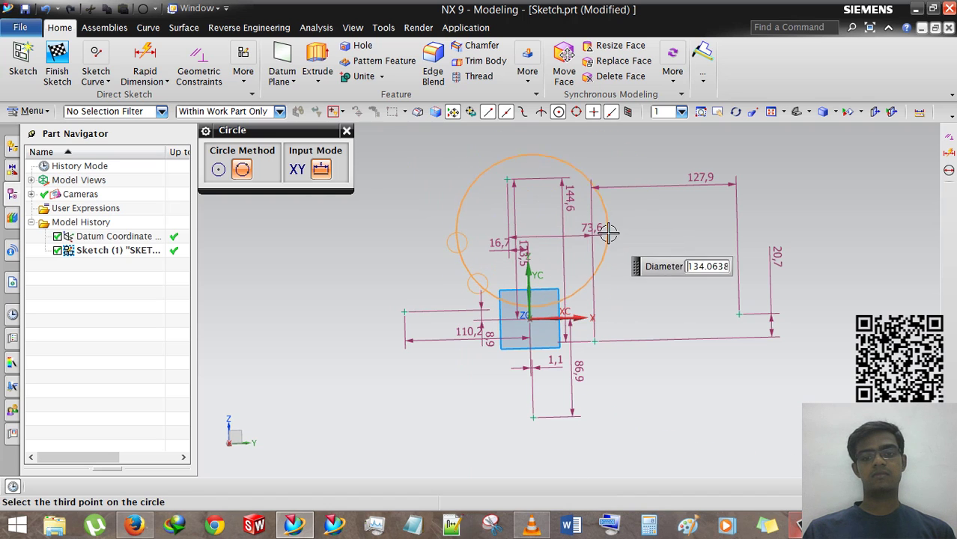
left_click(396, 212)
key("Escape")
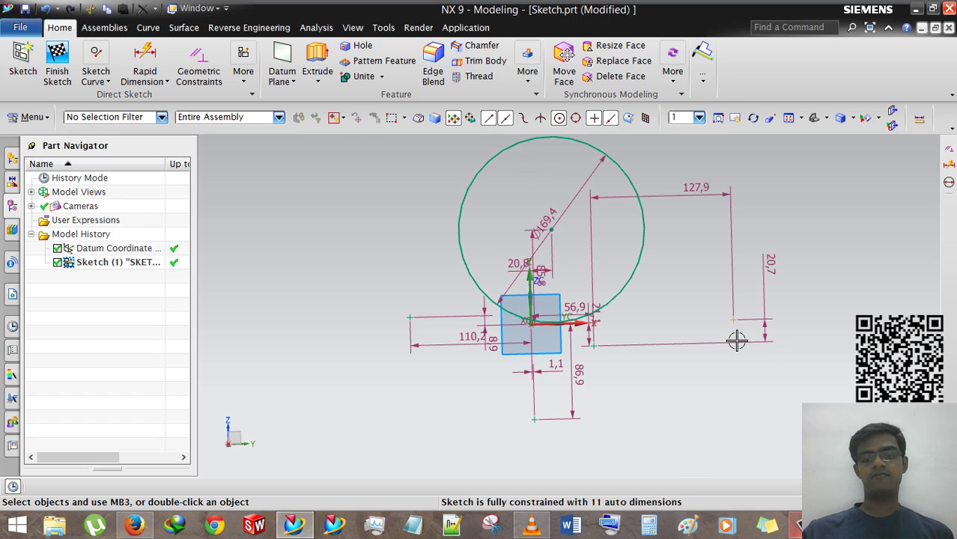
- Delete the remaining sketch points around the origin, keeping only the circle
left_click(592, 346)
left_click(462, 352)
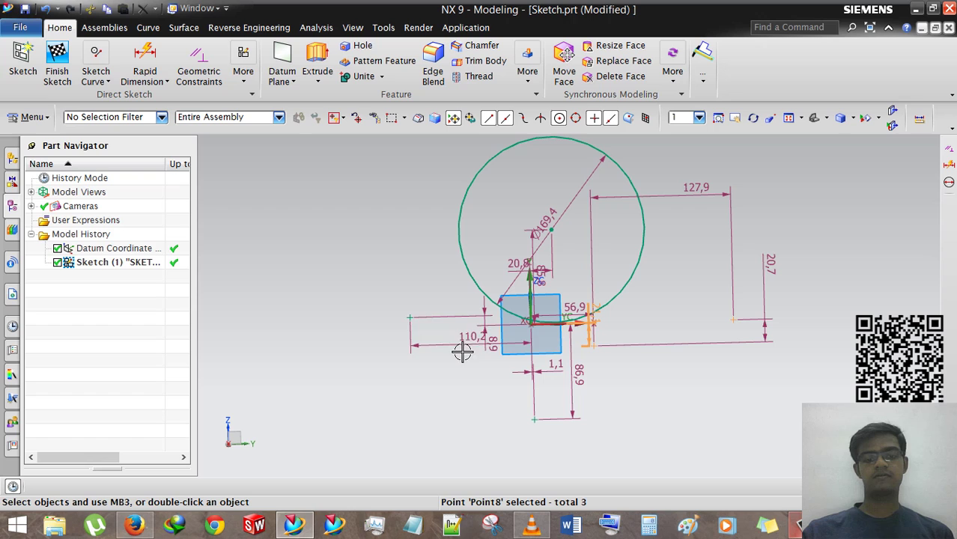
left_click(417, 317)
left_click(413, 335)
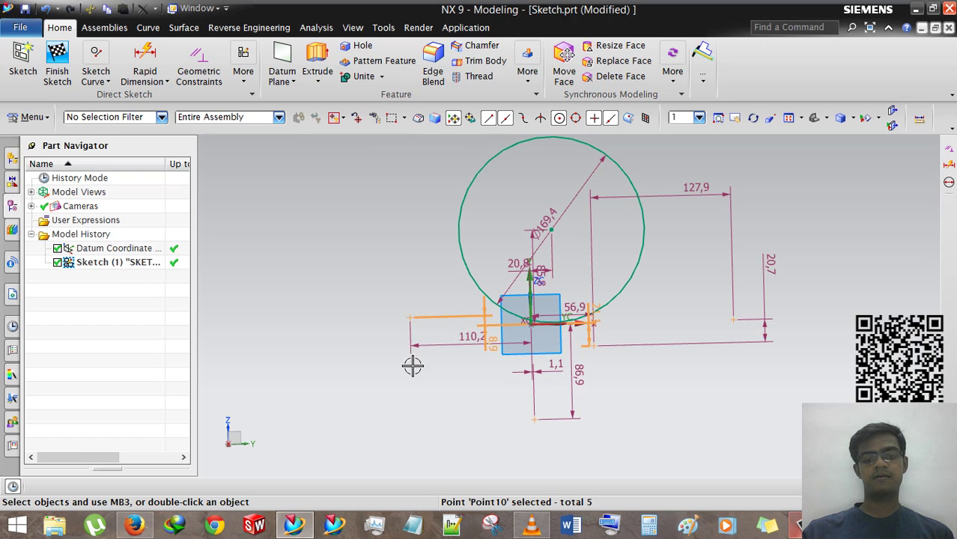
key("Delete")
left_click(526, 311)
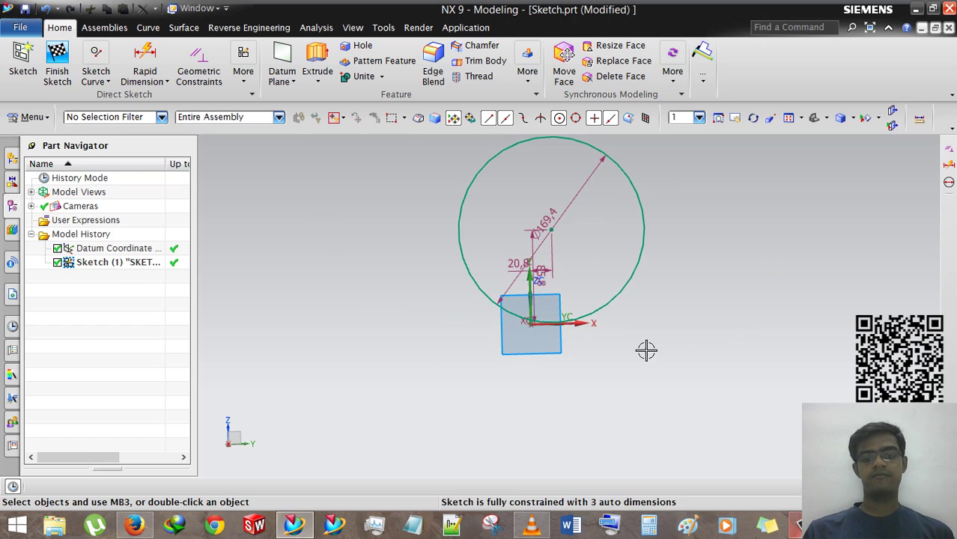
- Finish the sketch containing the circle and return to the modeling environment
scroll(541, 283, "up", 4)
scroll(547, 325, "down", 5)
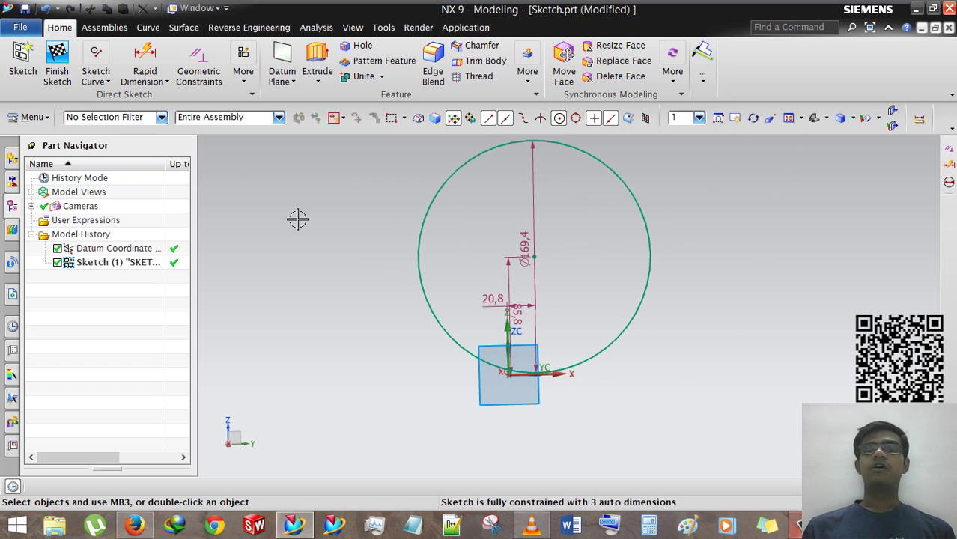
left_click(59, 65)
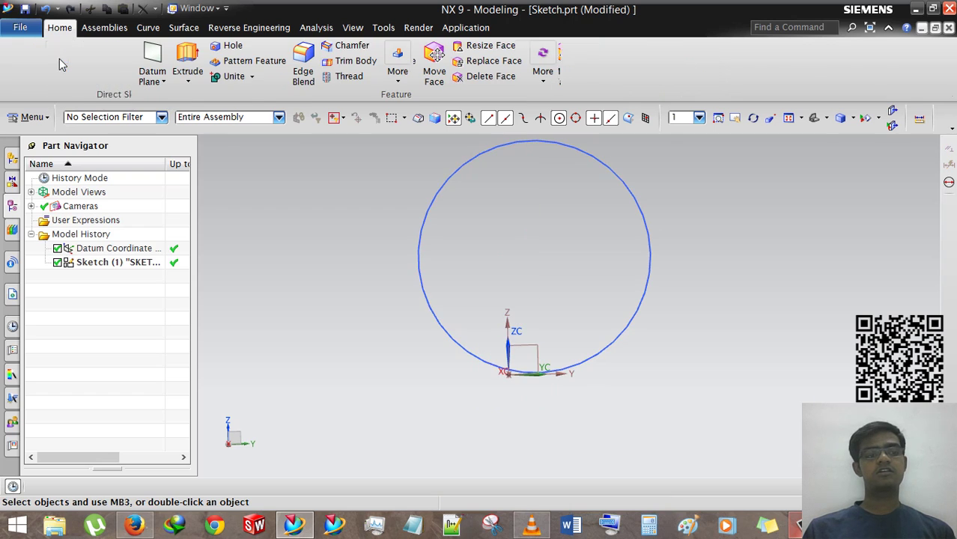
scroll(380, 311, "down", 2)
middle_click_drag(380, 311, 366, 283)
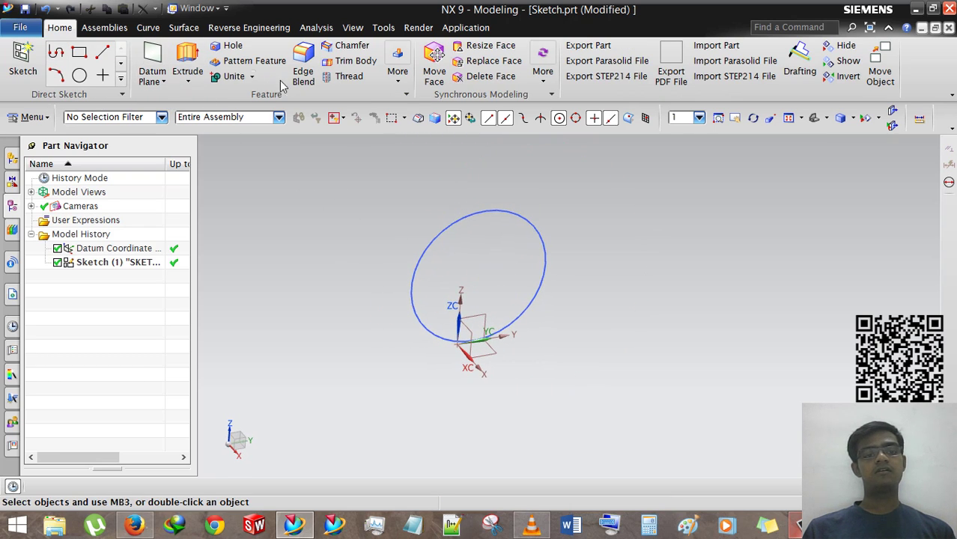
mouse_move(393, 258)
middle_mouse_down()
mouse_move(368, 222)
mouse_move(374, 299)
mouse_move(402, 249)
middle_mouse_up()
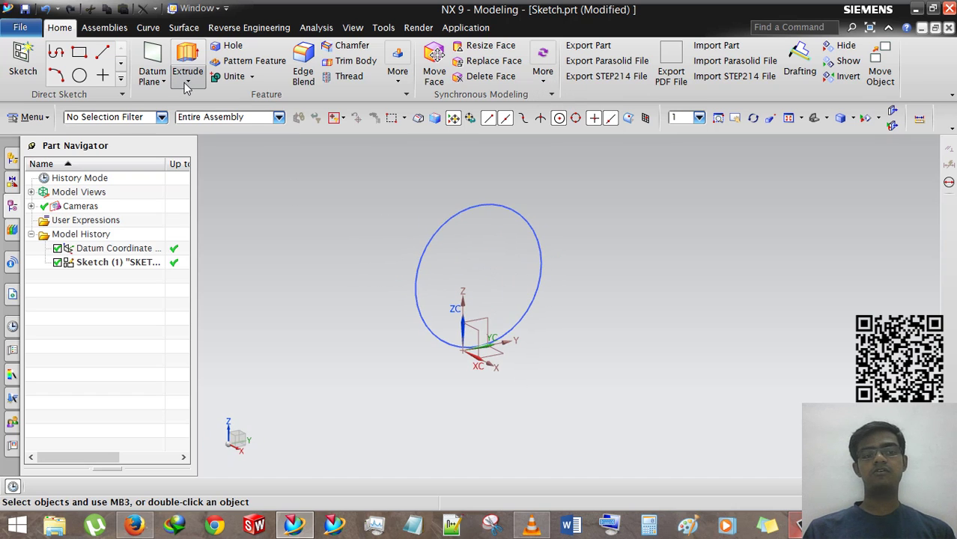
left_click(188, 83)
left_click(282, 230)
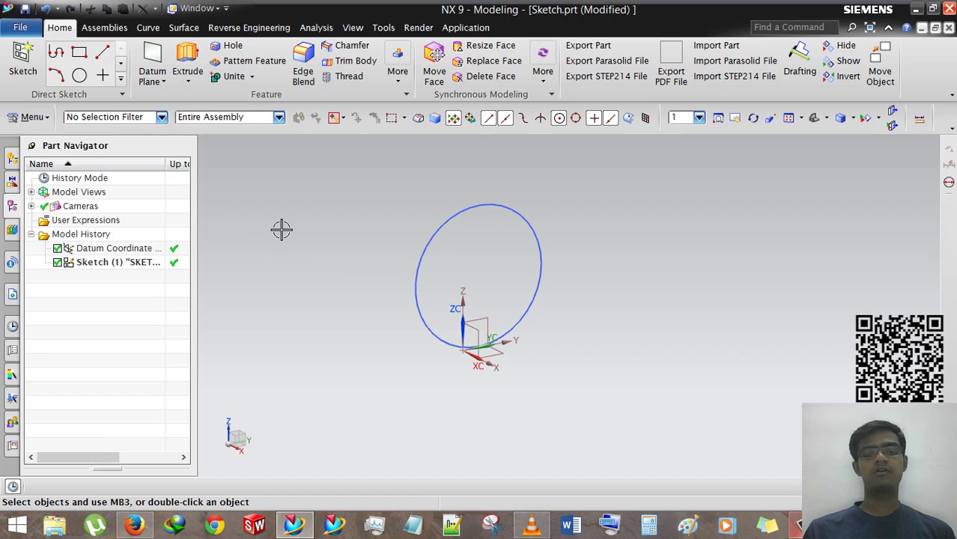
middle_click_drag(282, 230, 374, 249)
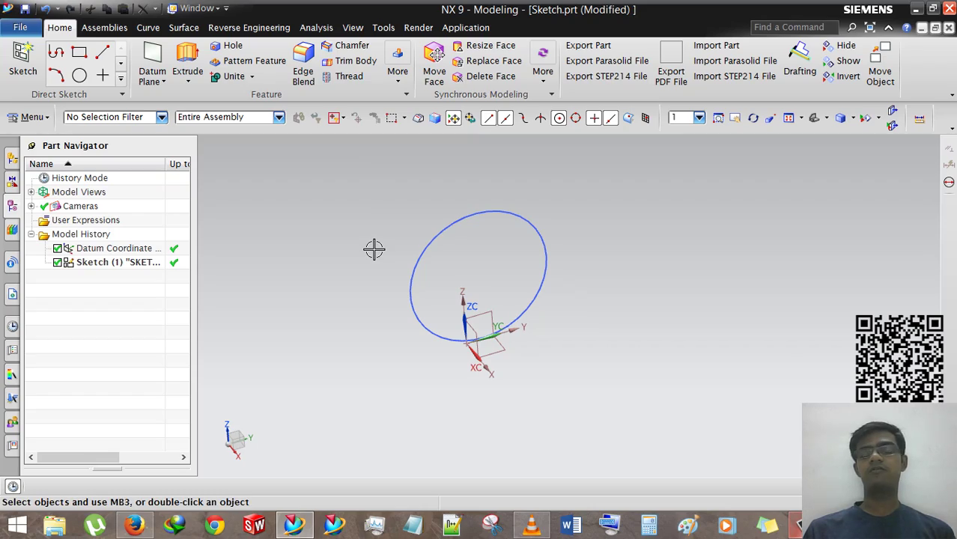